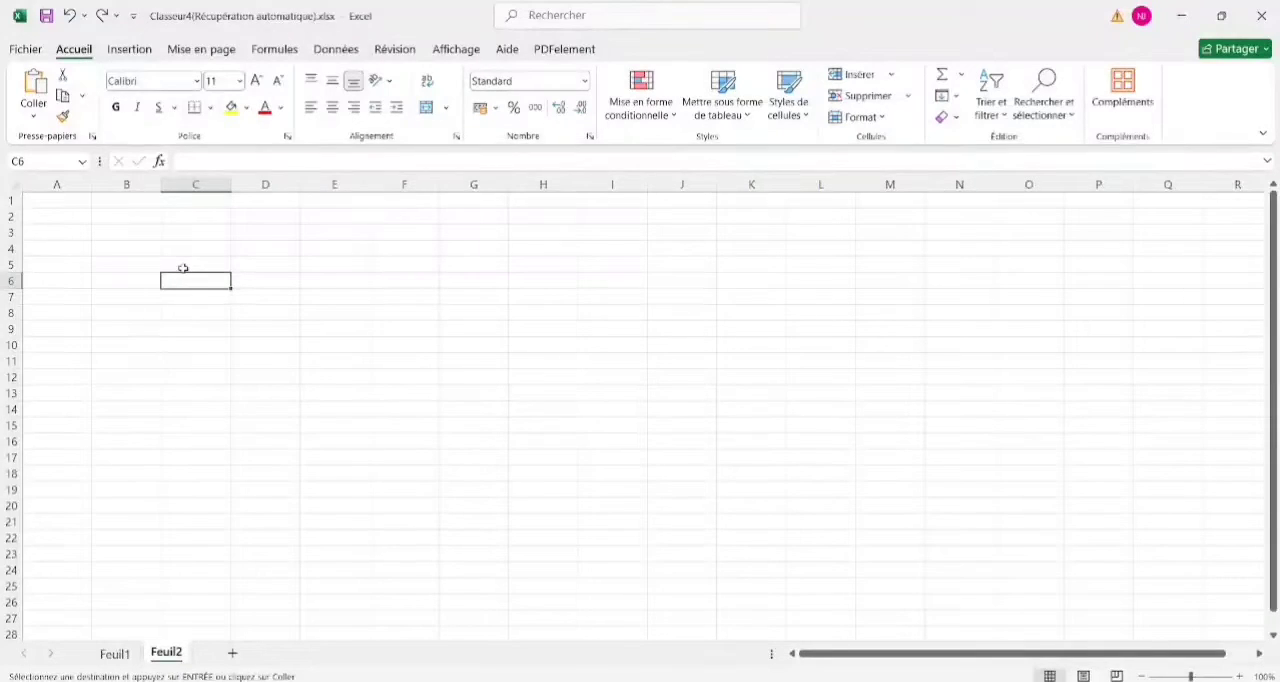
Enter the column headings Prenom, Nom, Match, SVT and Eco Fam in cells C5 to G5.
click(174, 265)
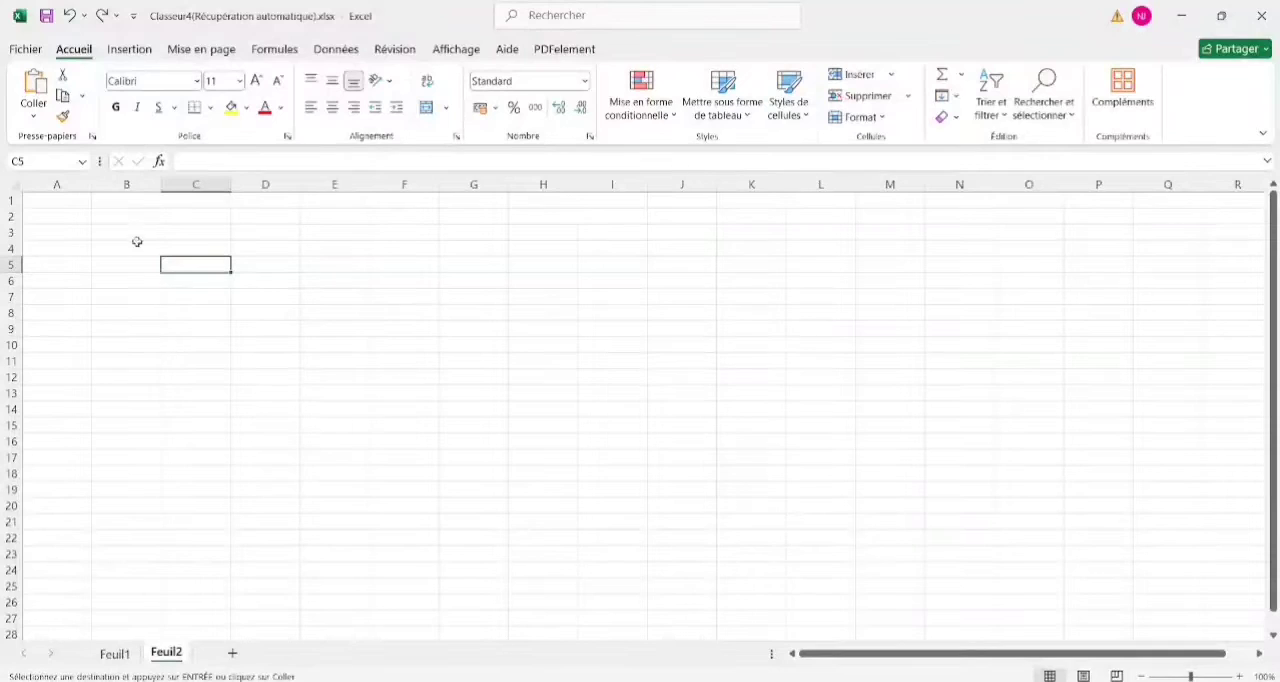
text(Prenom)
key(Tab)
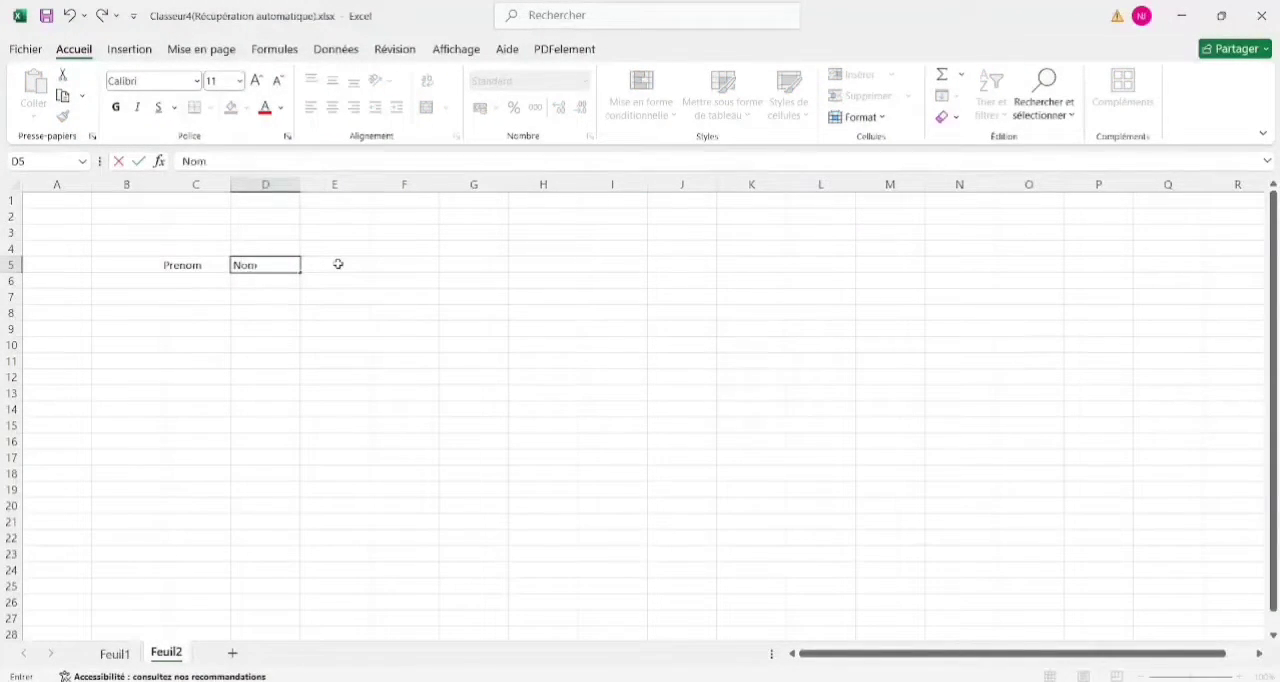
text(Nom)
key(Tab)
text(M)
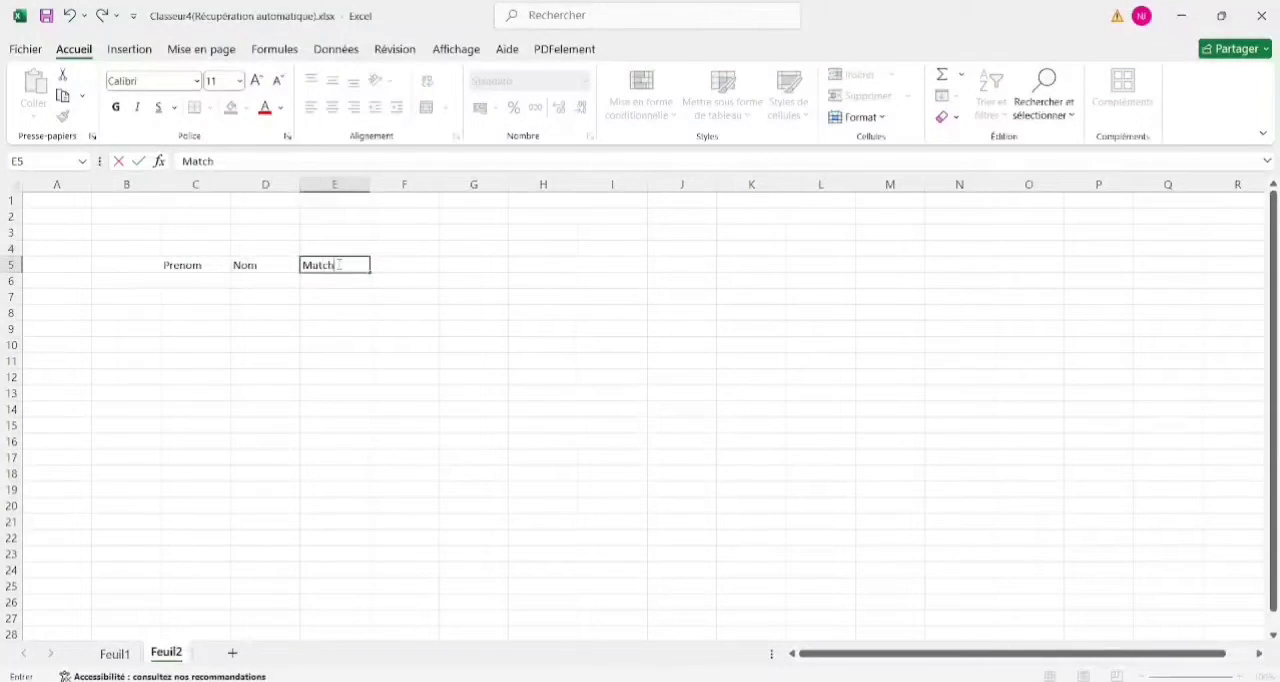
key(Tab)
text(S)
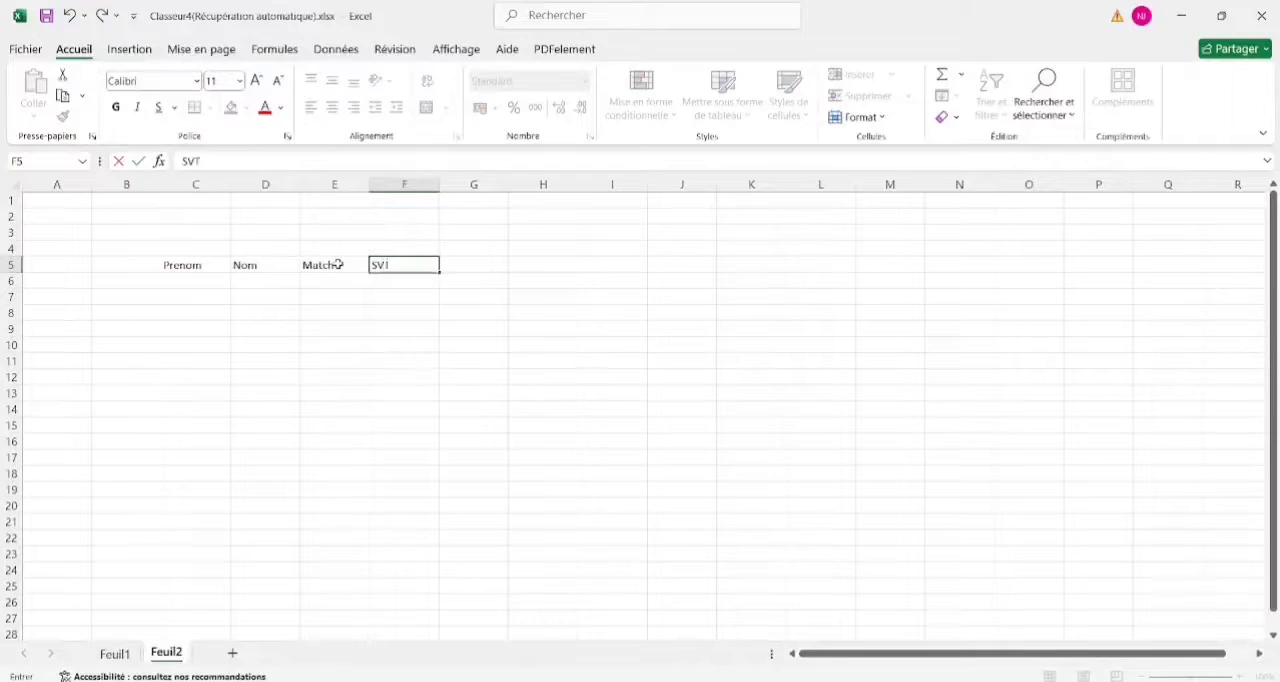
key(Tab)
text(Eco)
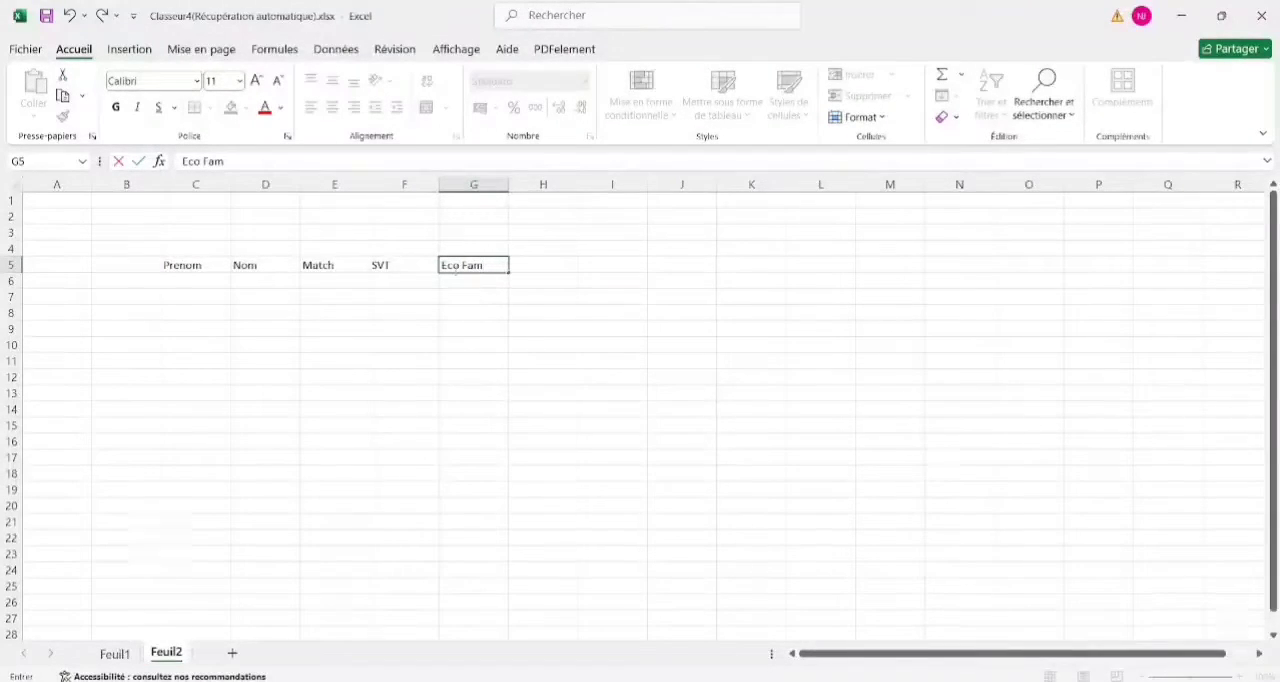
click(463, 286)
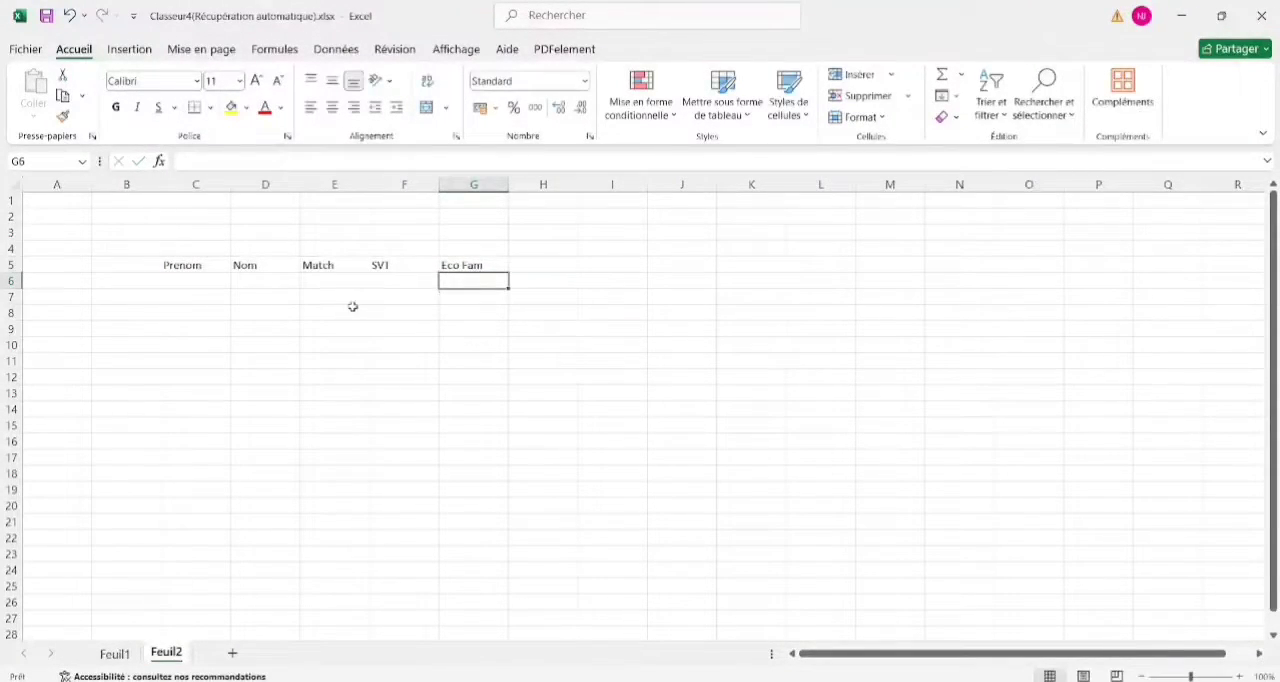
click(285, 283)
click(208, 282)
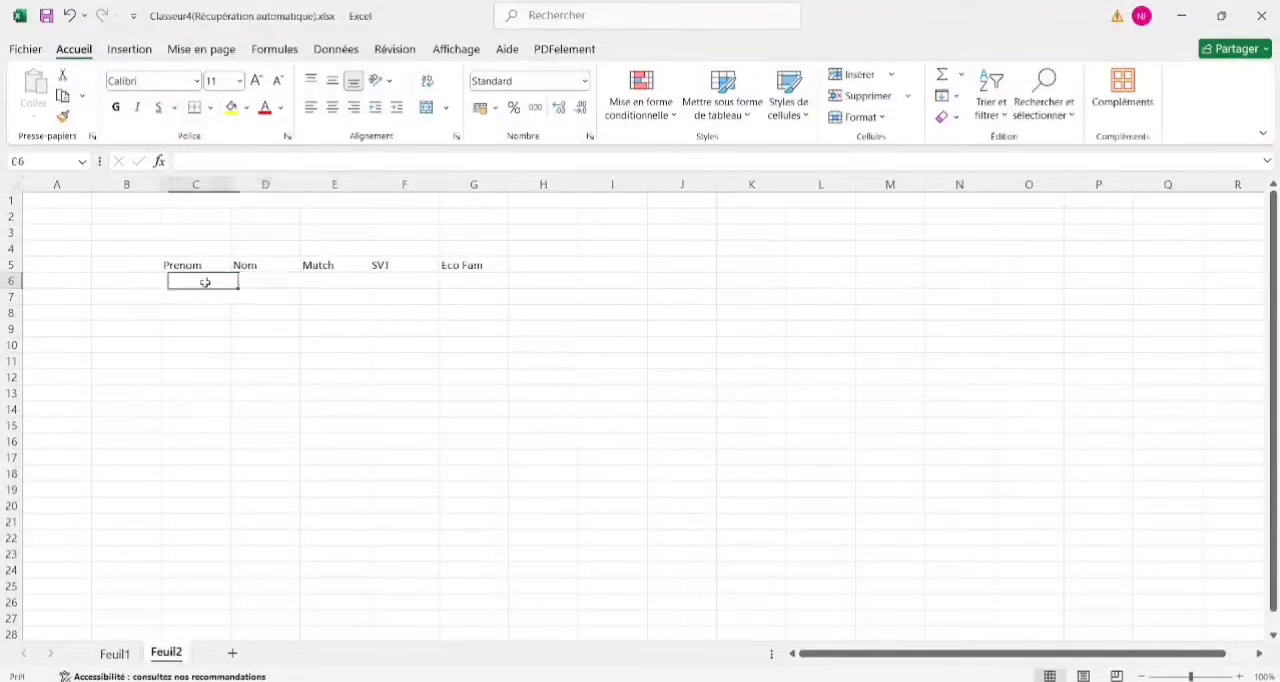
Format all of row 5 with the Agency FB font at size 16.
click(12, 265)
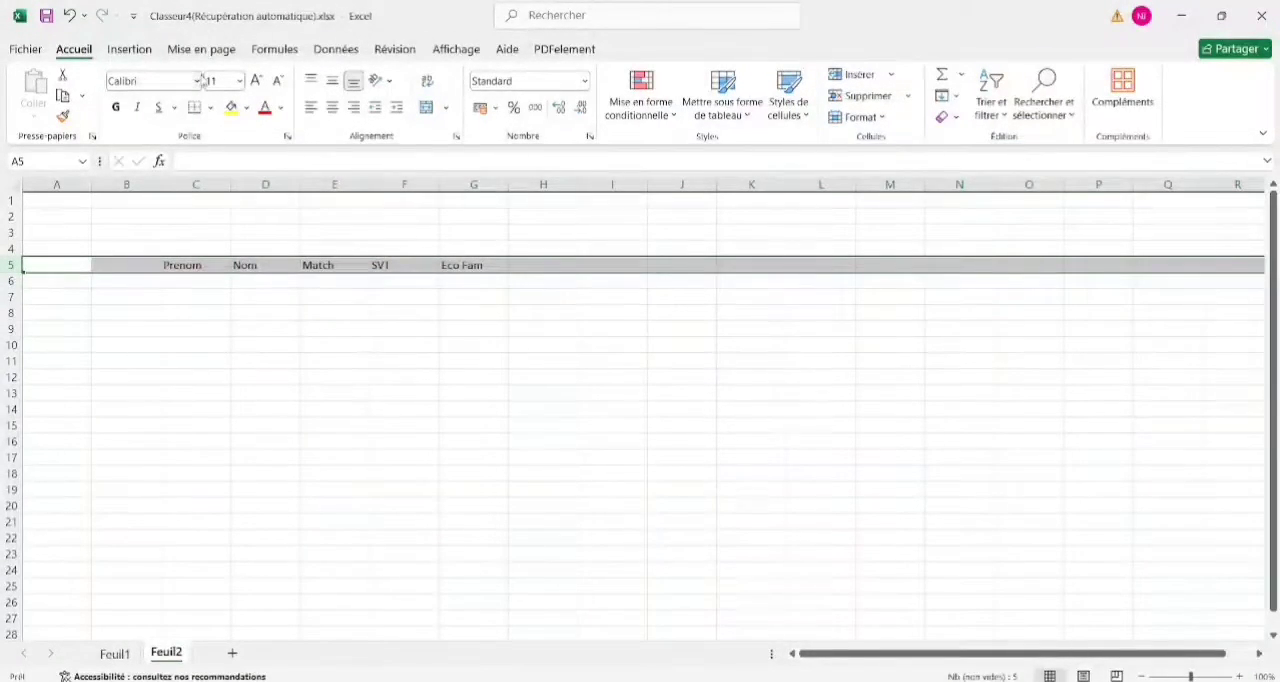
click(199, 80)
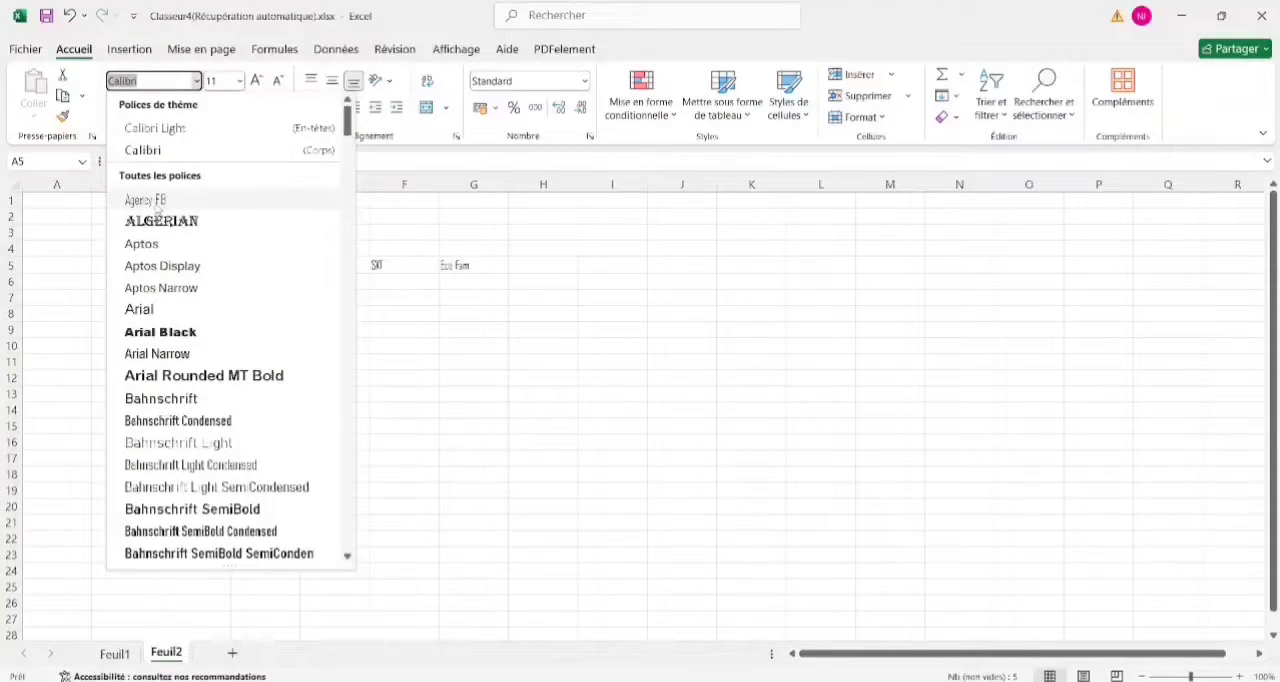
click(150, 201)
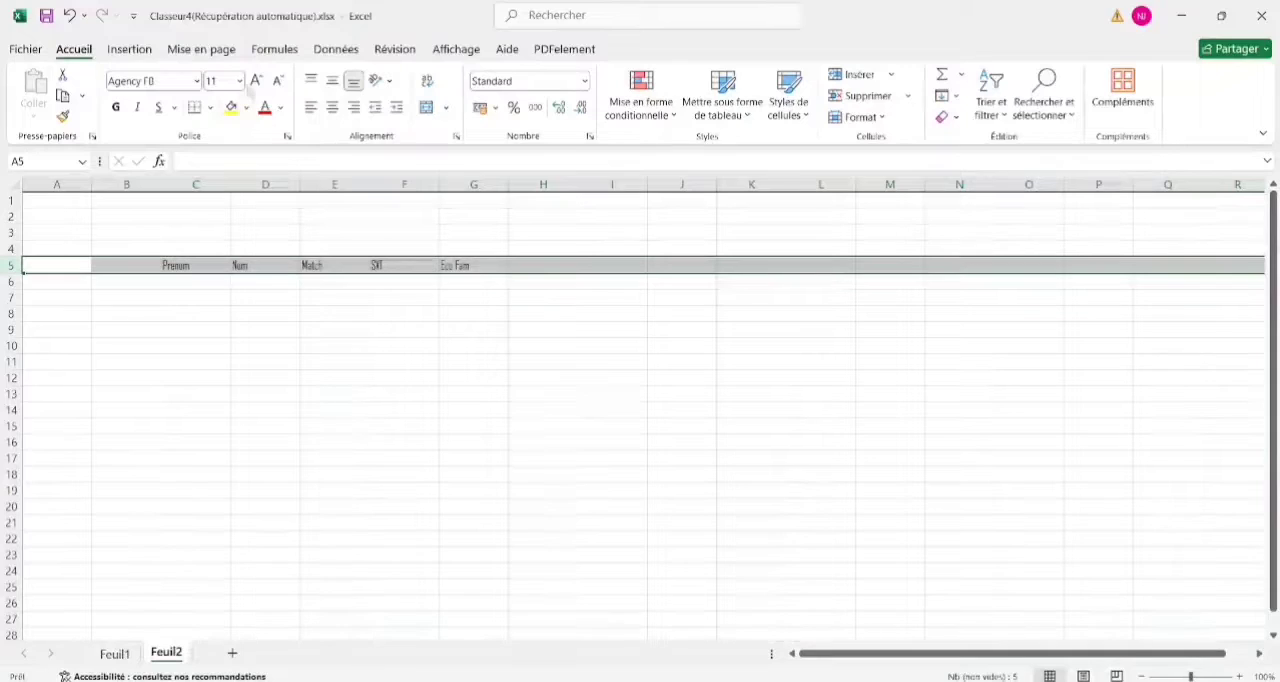
click(256, 81)
click(256, 81)
click(256, 81)
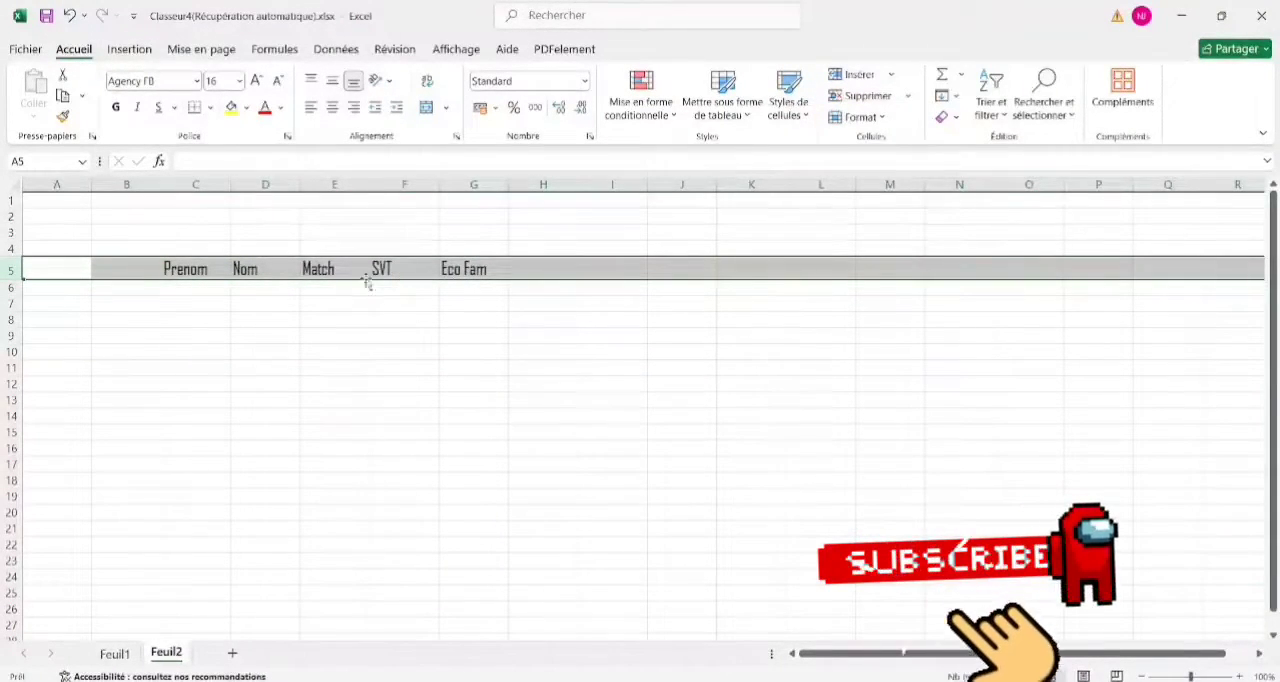
Make the row 5 headings bold and center them horizontally and vertically in their cells.
click(116, 107)
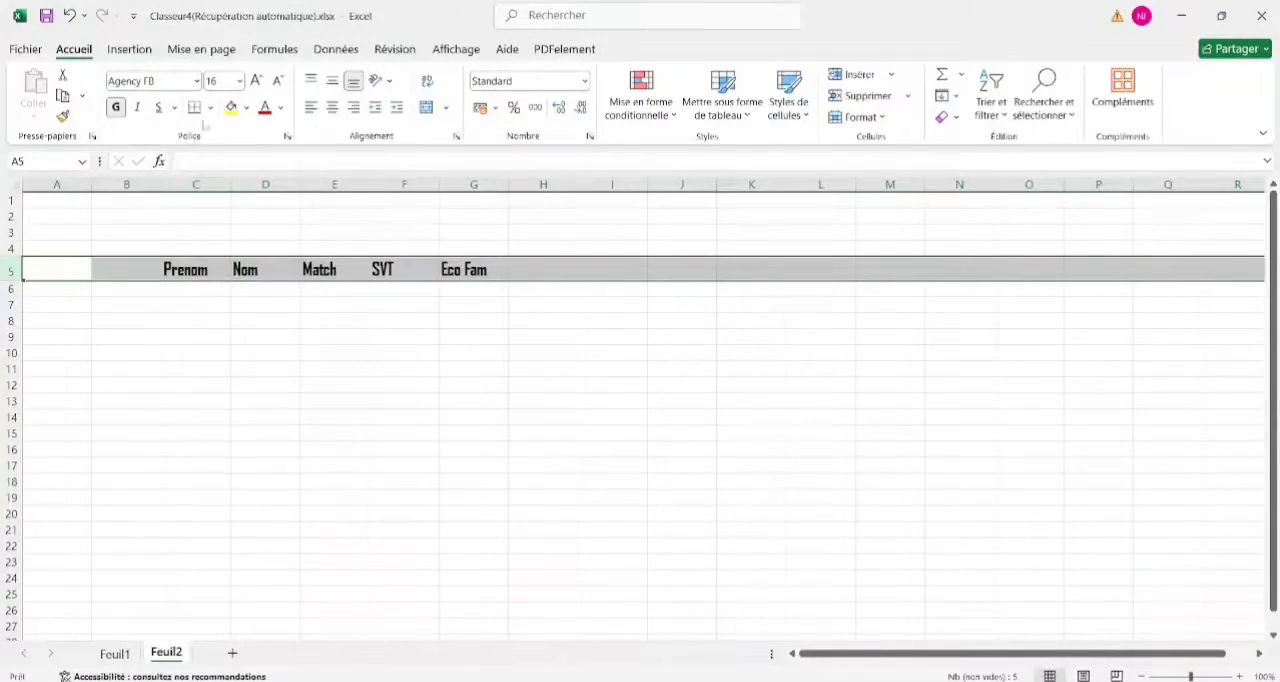
click(335, 113)
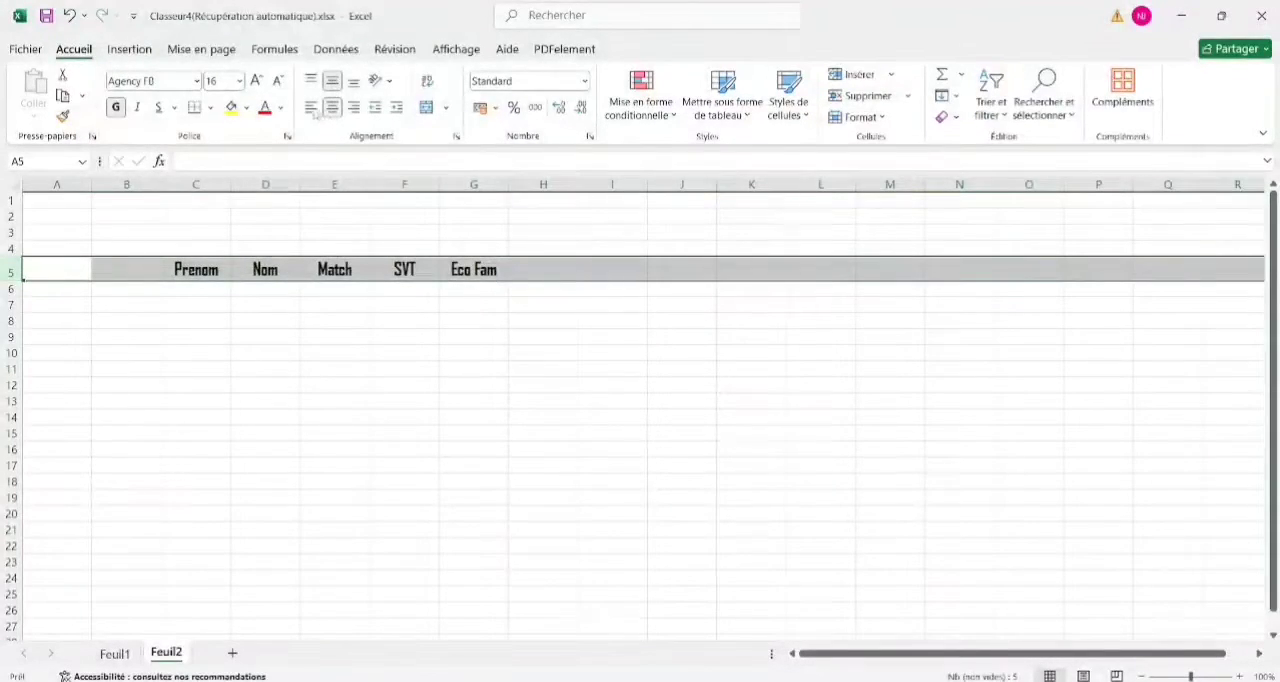
click(332, 107)
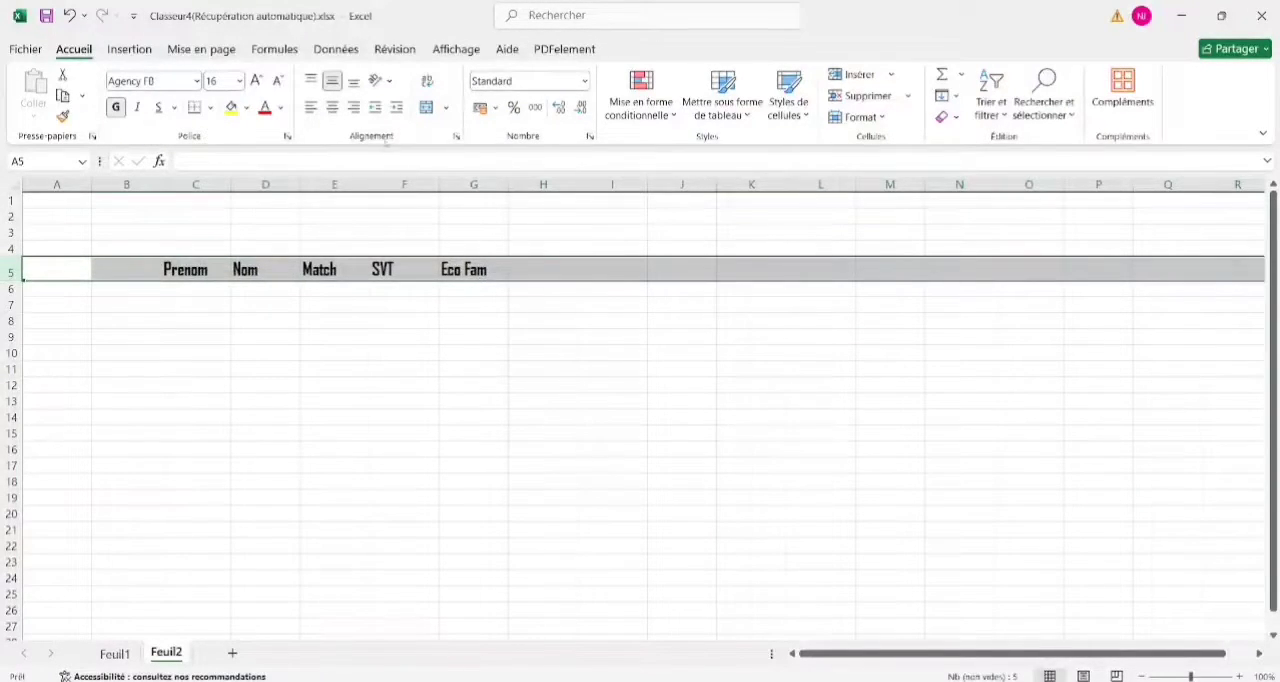
click(332, 107)
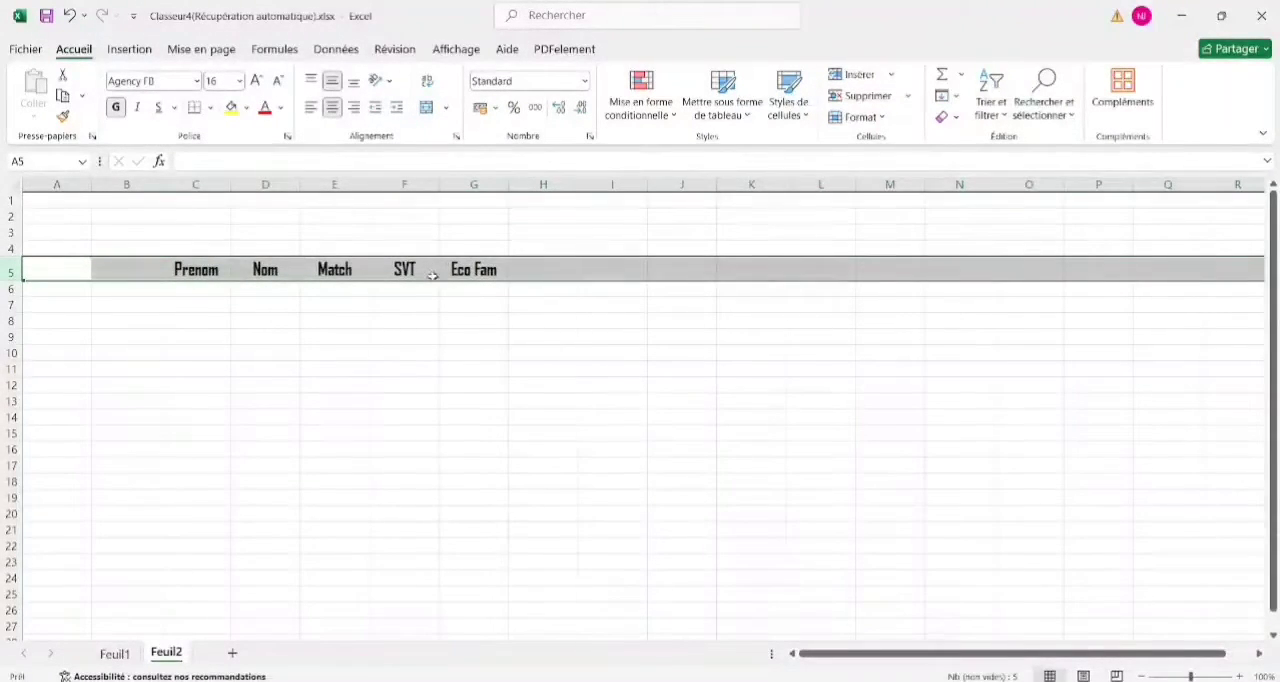
click(404, 289)
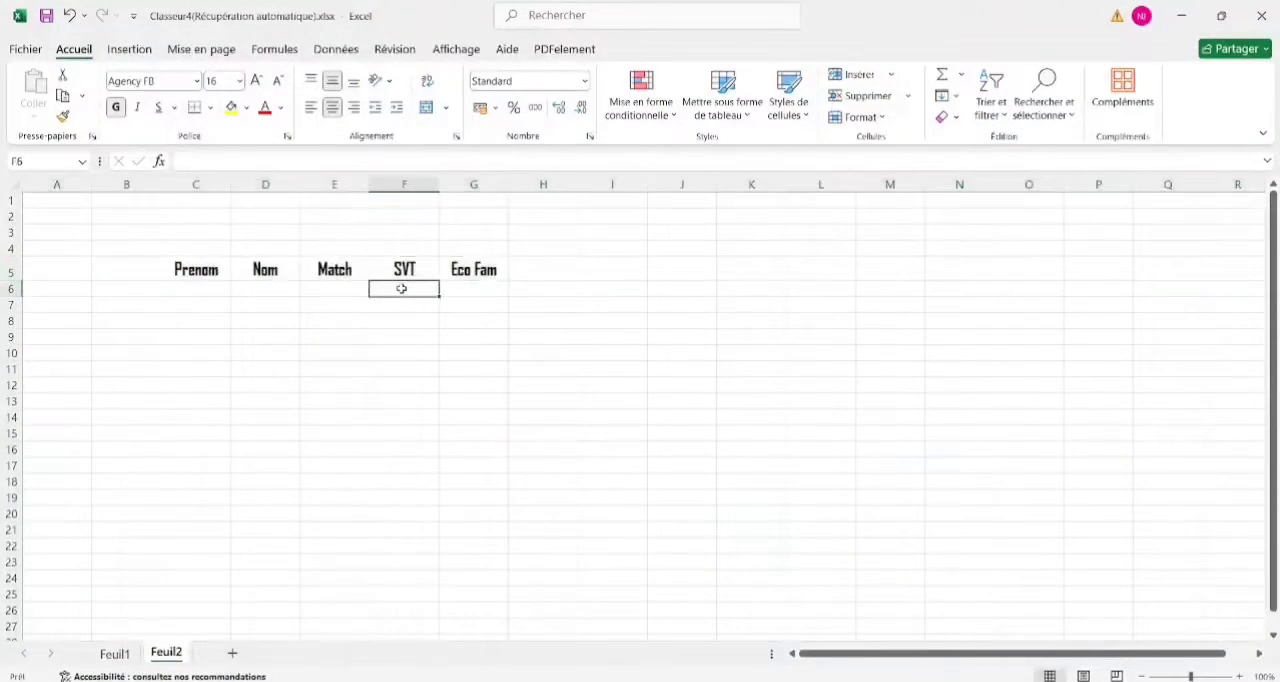
click(213, 288)
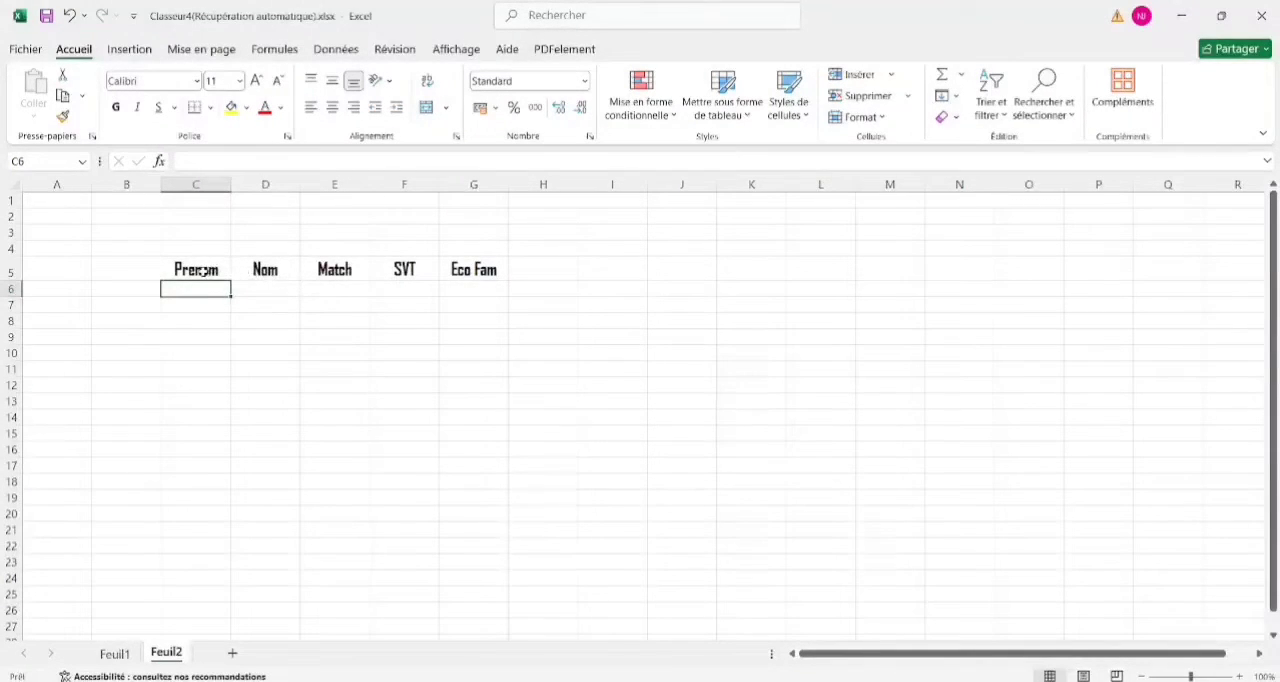
click(200, 270)
click(214, 291)
click(486, 289)
click(285, 271)
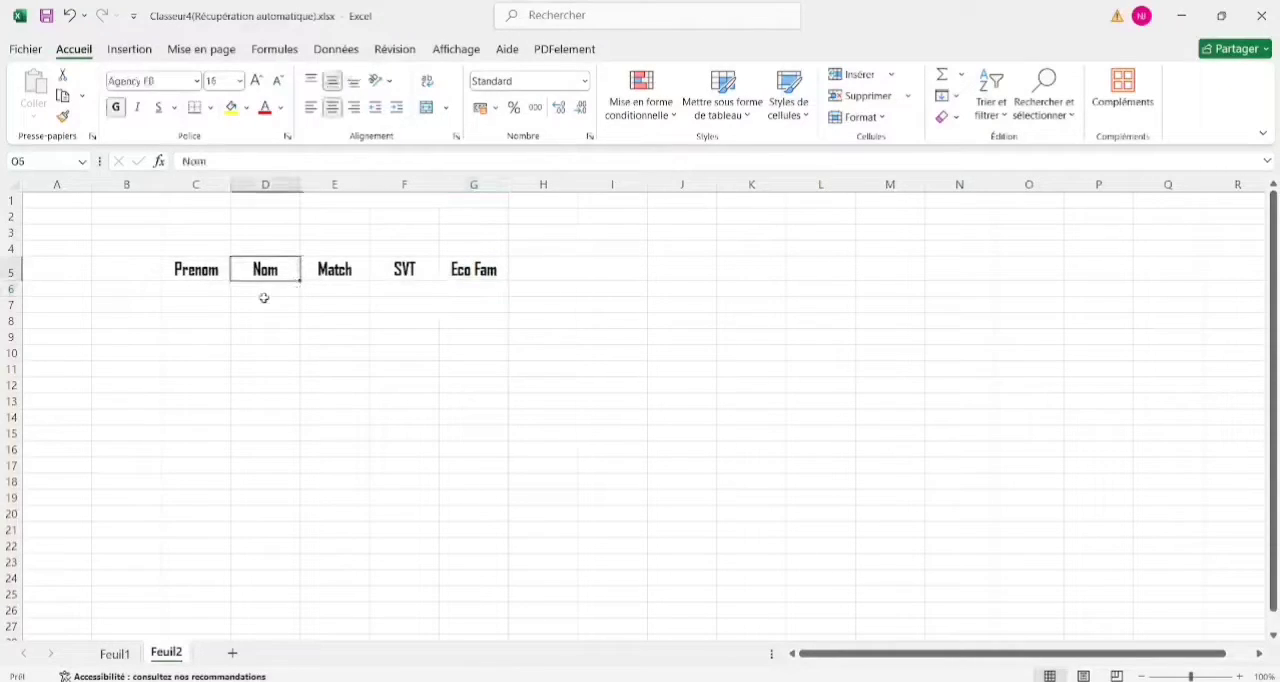
click(264, 298)
Paste the copied list of student names and marks under the headings, starting at cell C6.
click(211, 289)
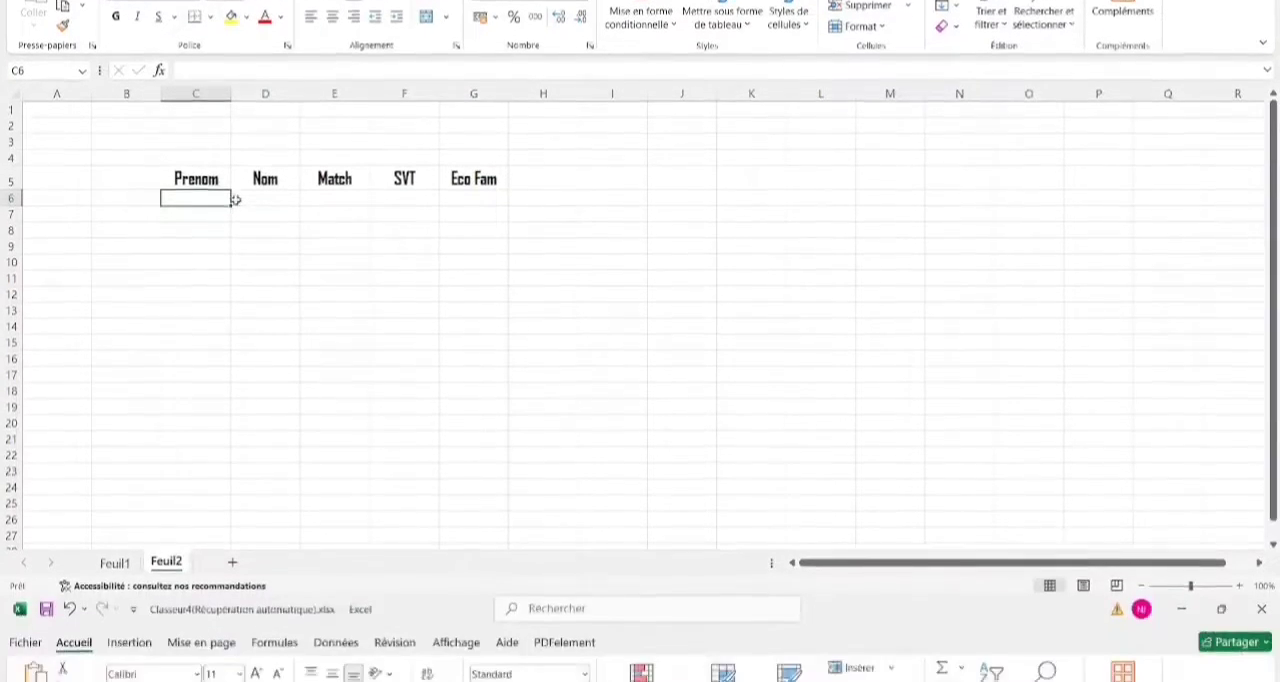
text(Assane	Samb	12	14	10 John	Thomson	15	12	18 Mamadou	Lamine	6	13	10 Fatou	Sene	10	11	9 Dramé	Diouf	11	10	8 Mickel	Sad	17	10	10 Ousmane	Cissé	16	8	10 Marie	Madeleine	8	9	12 David	Mbay	9	19	11 Carmène	Kantou	10	3	19)
click(498, 372)
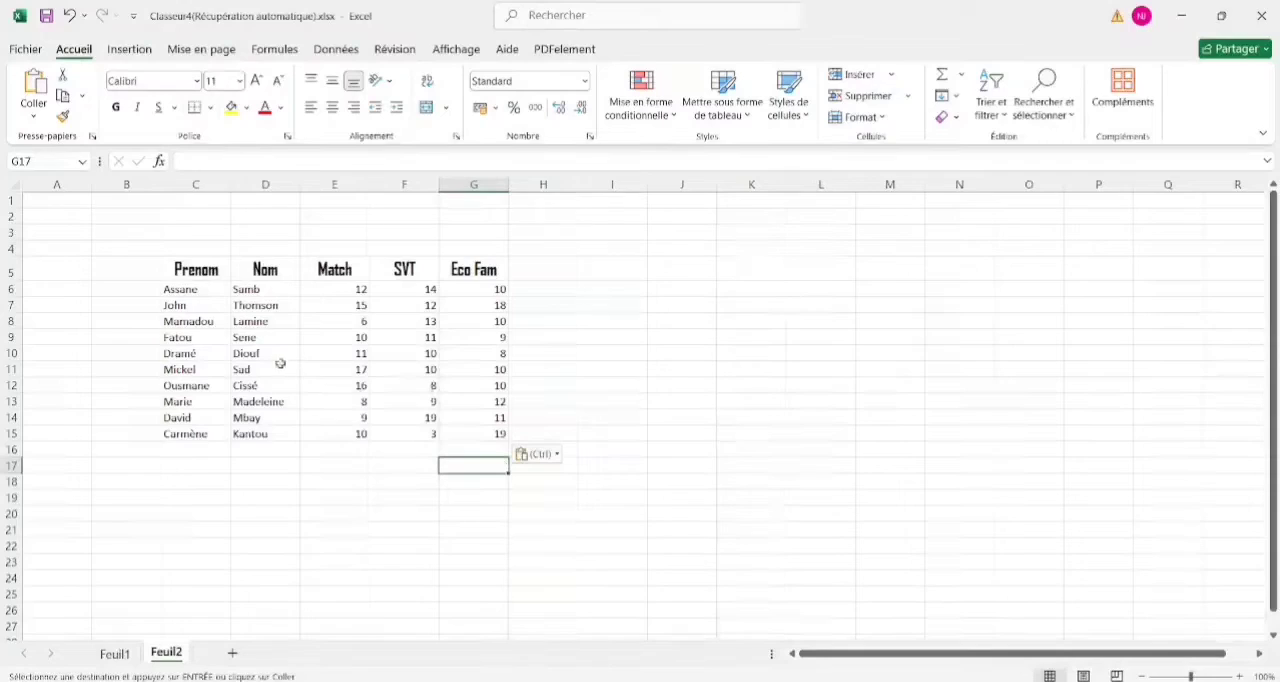
click(175, 288)
key(Return)
Apply the Agency FB font to the range C5:G16, covering the headings and all student rows.
drag(177, 449, 472, 268)
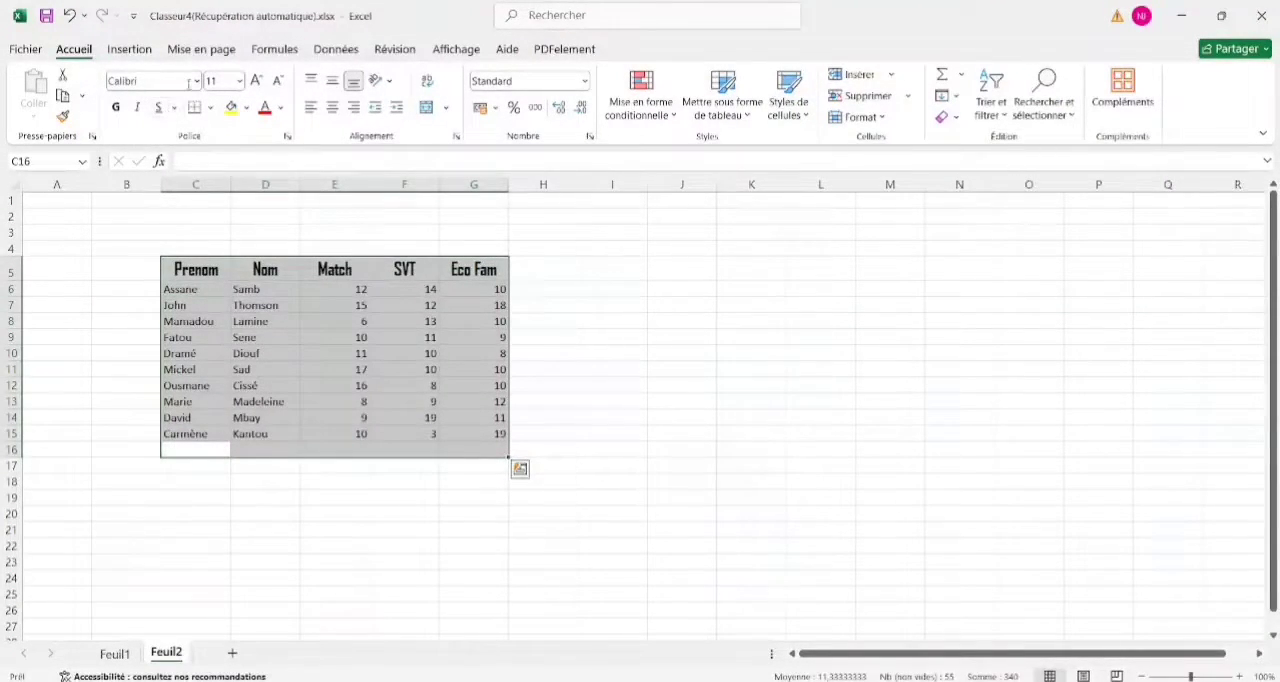
click(196, 80)
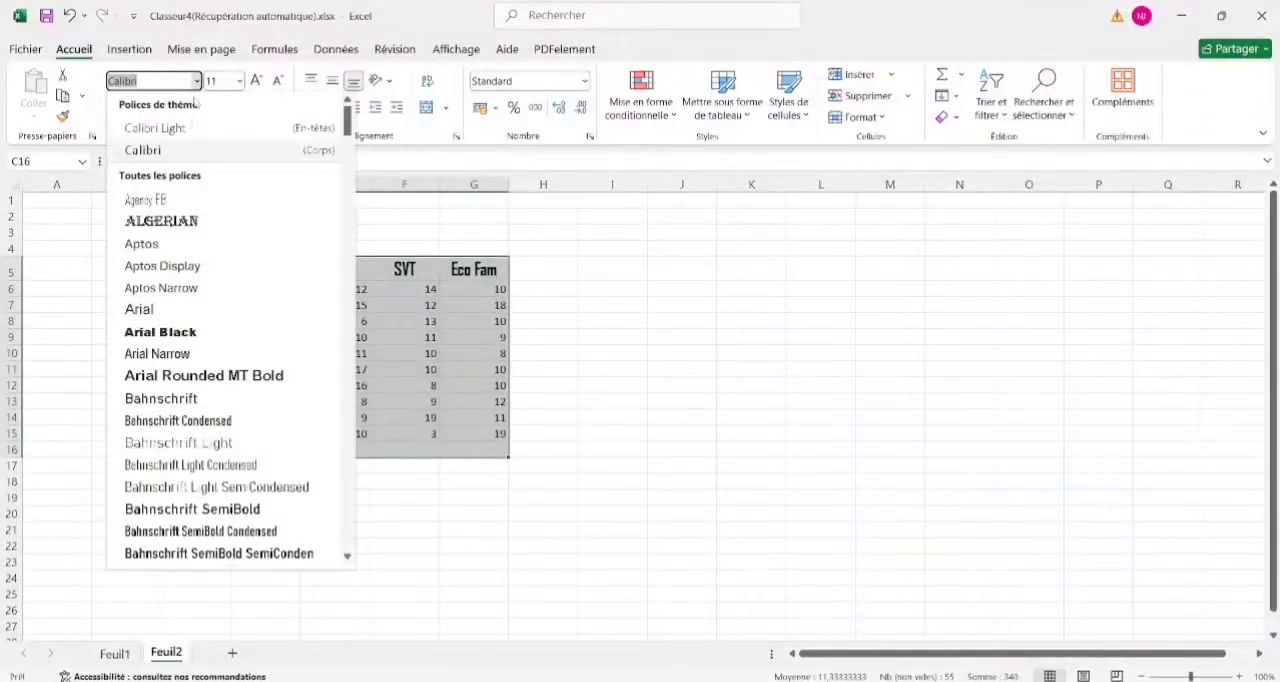
click(157, 199)
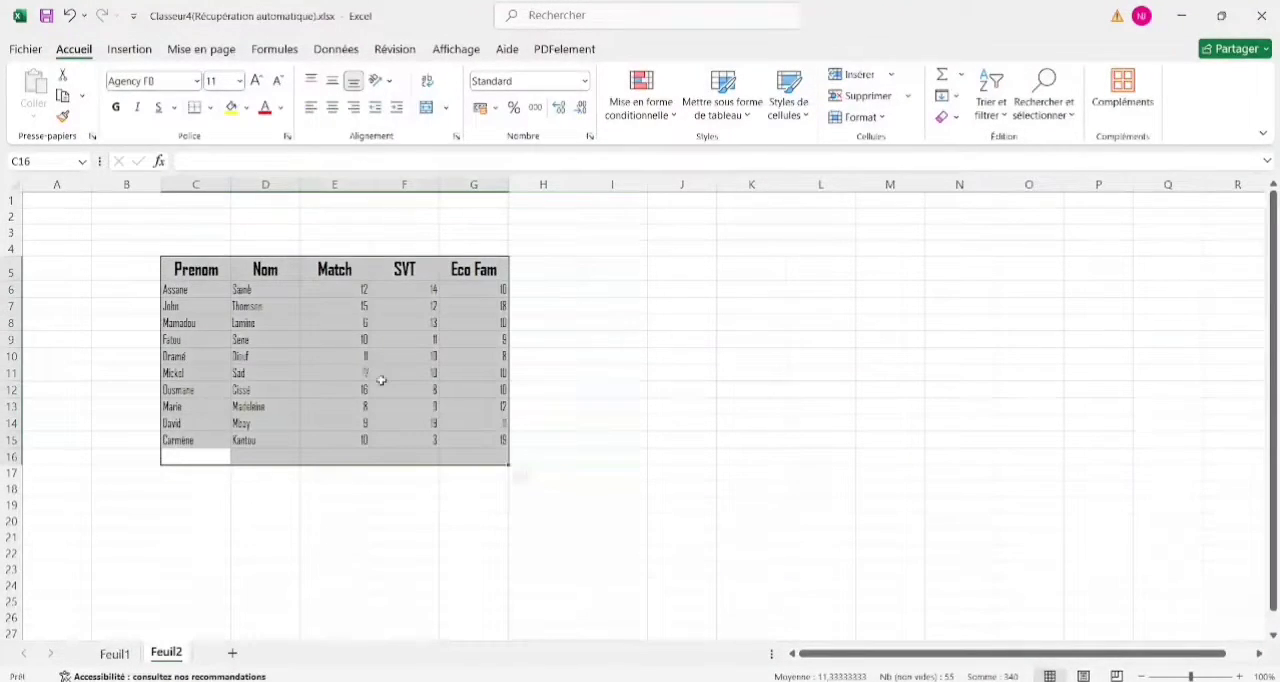
click(320, 470)
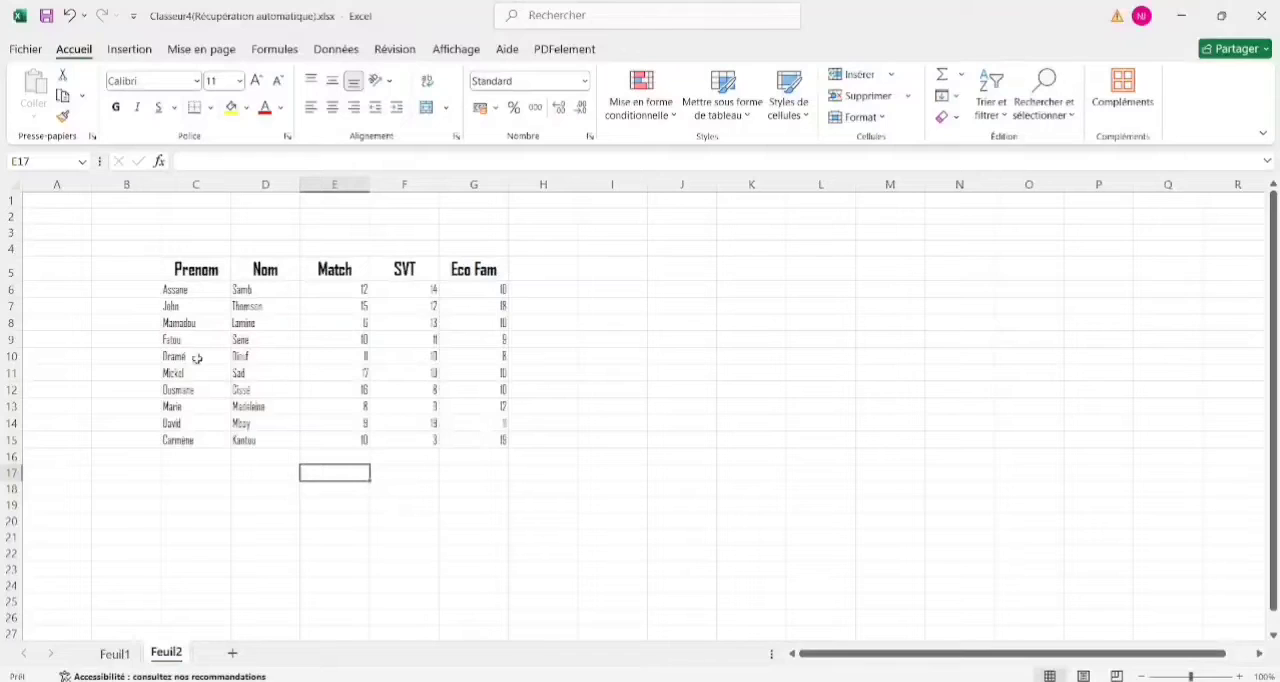
click(500, 390)
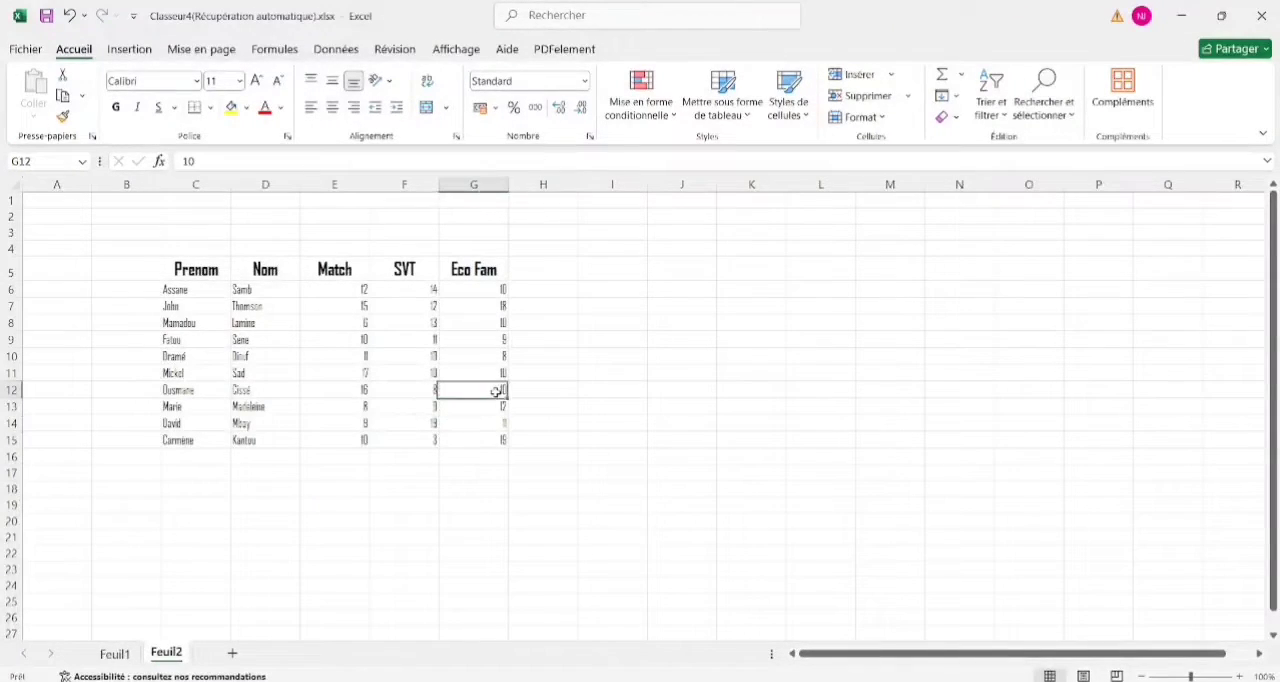
click(169, 264)
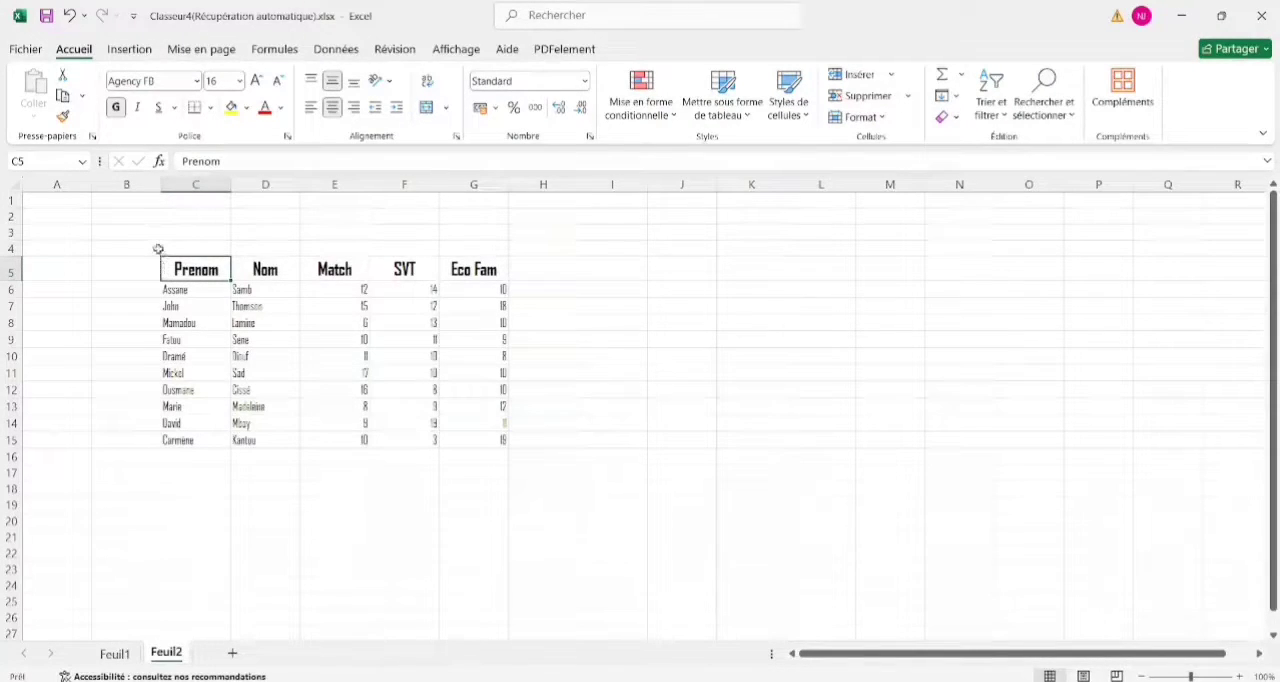
click(159, 249)
drag(161, 256, 205, 260)
click(215, 306)
click(510, 452)
Open the cell formatting dialog for the whole student table, including its headings, and move it clear of the first columns.
drag(502, 441, 188, 268)
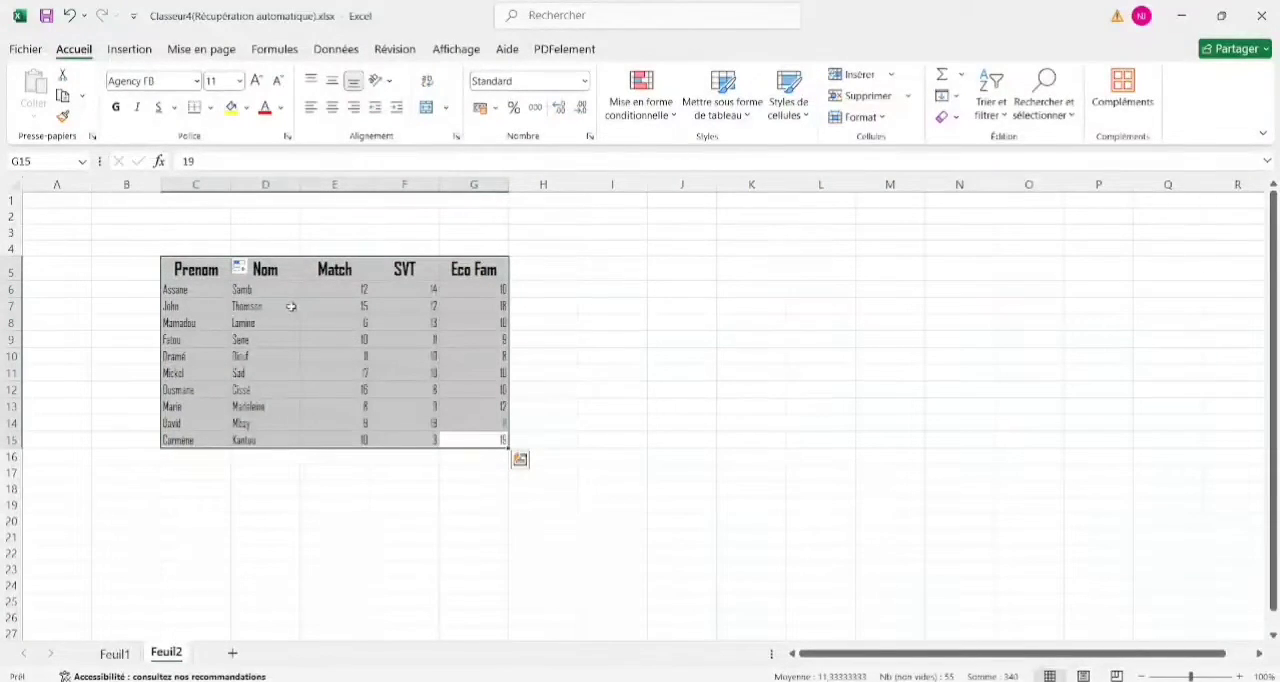
right_click(184, 291)
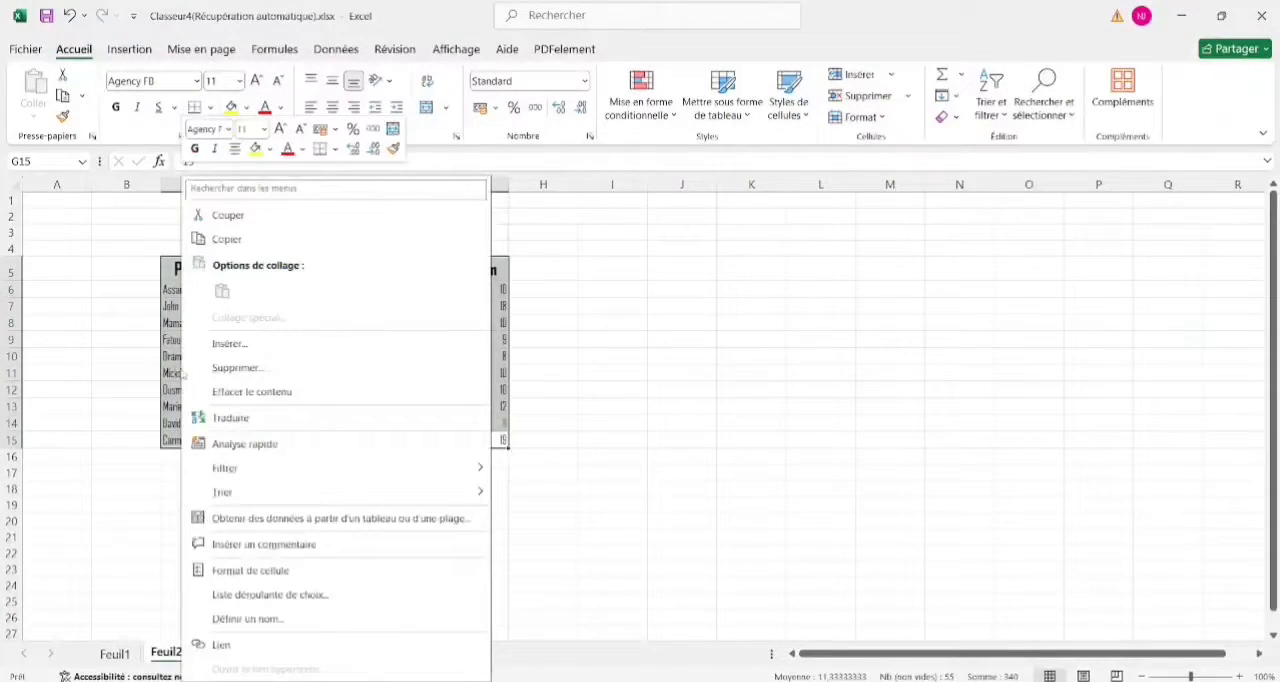
right_click(505, 388)
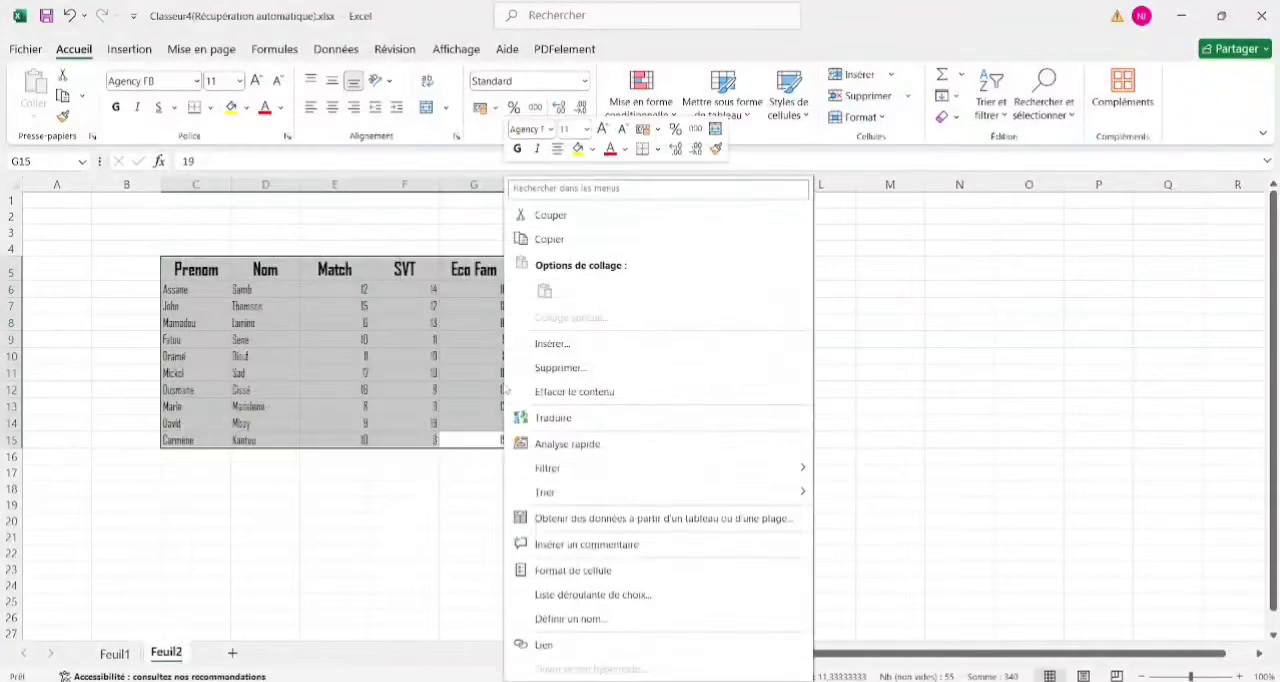
click(576, 570)
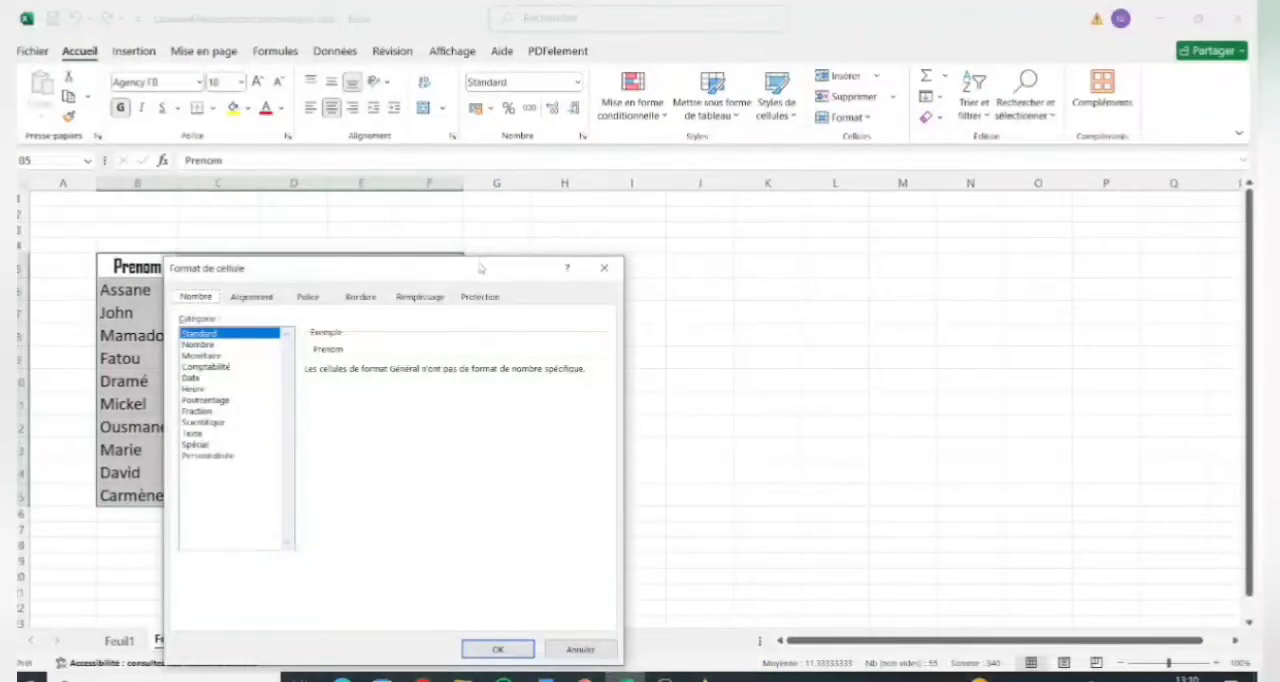
drag(480, 268, 555, 163)
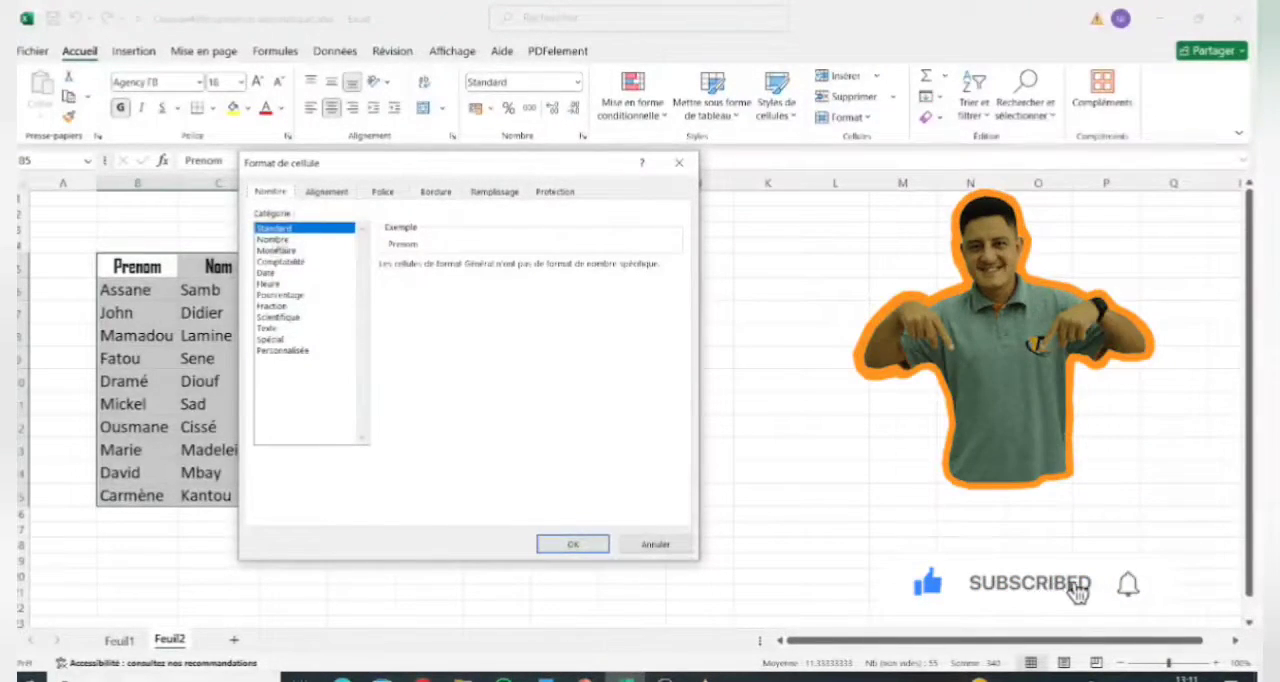
Choose the Nombre category and try raising and lowering its number of decimals.
click(287, 240)
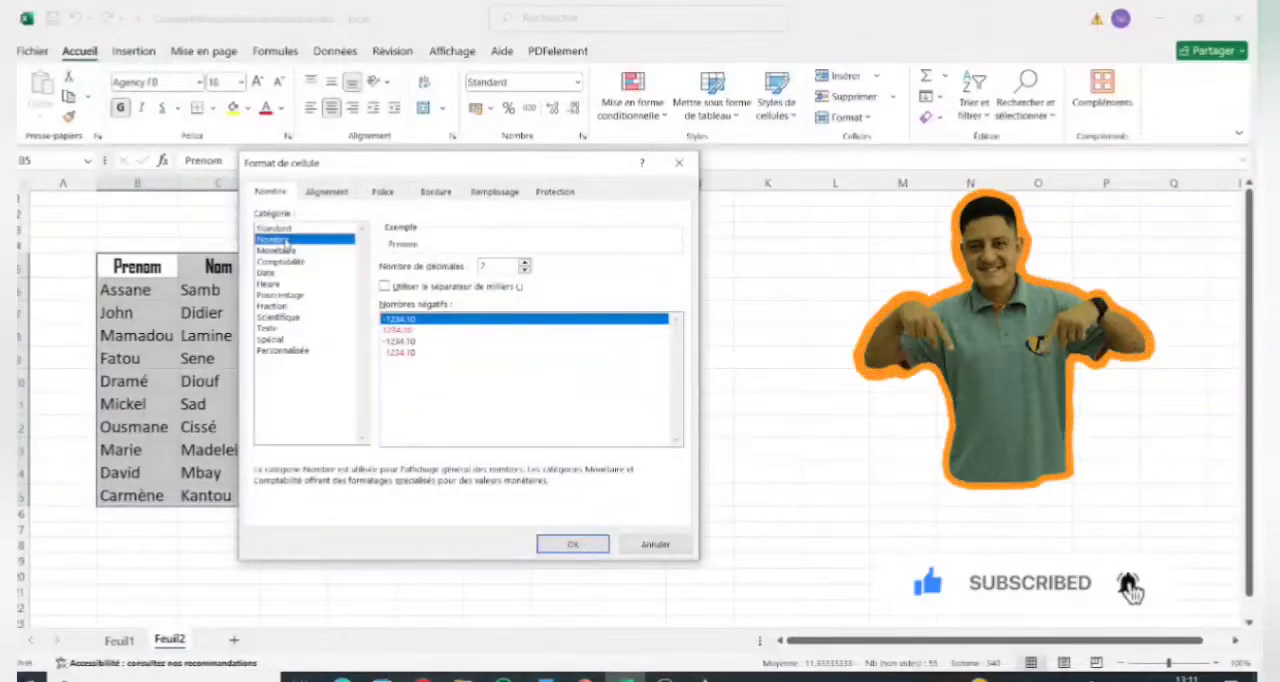
click(524, 263)
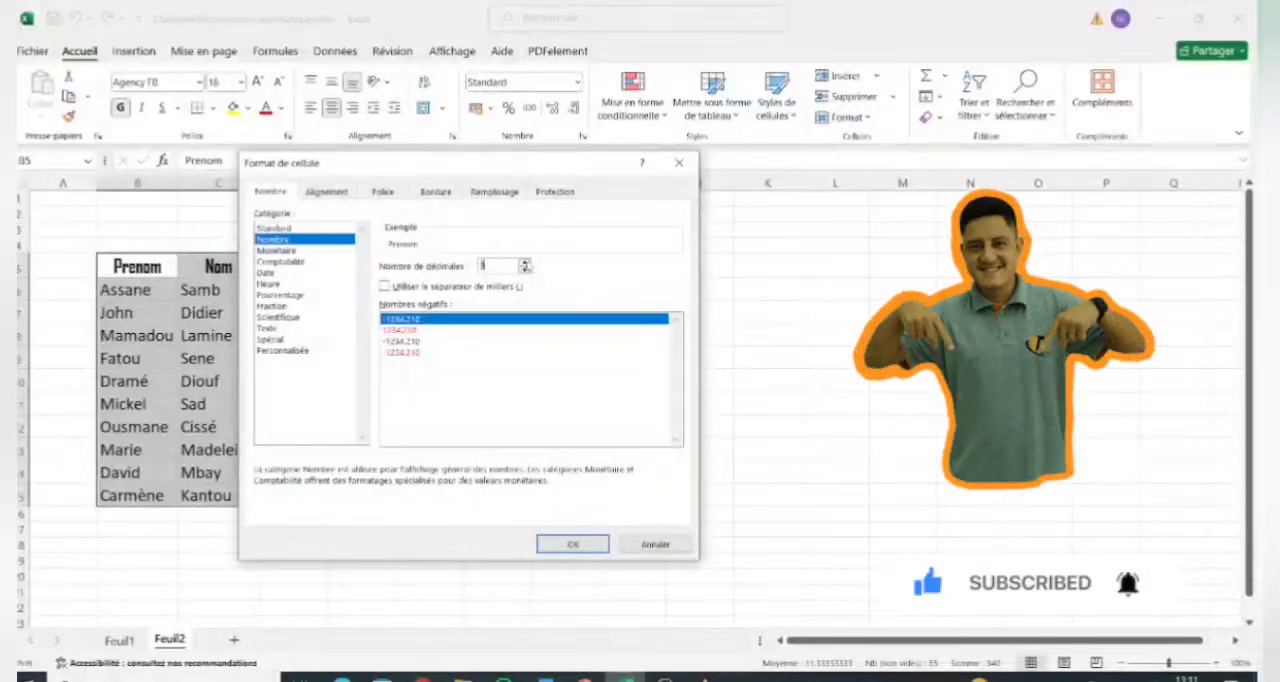
click(525, 270)
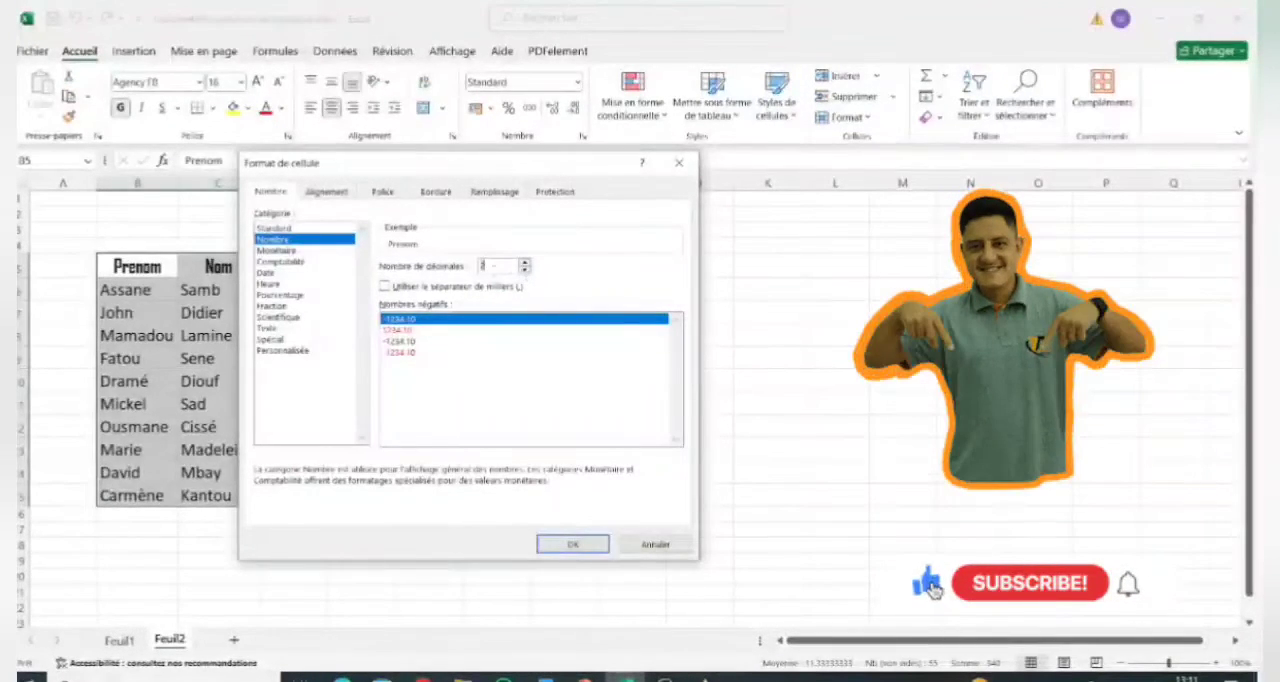
Examine the Monétaire and Comptabilité number categories and the currency symbols each one offers, leaving the symbol as it is.
click(282, 251)
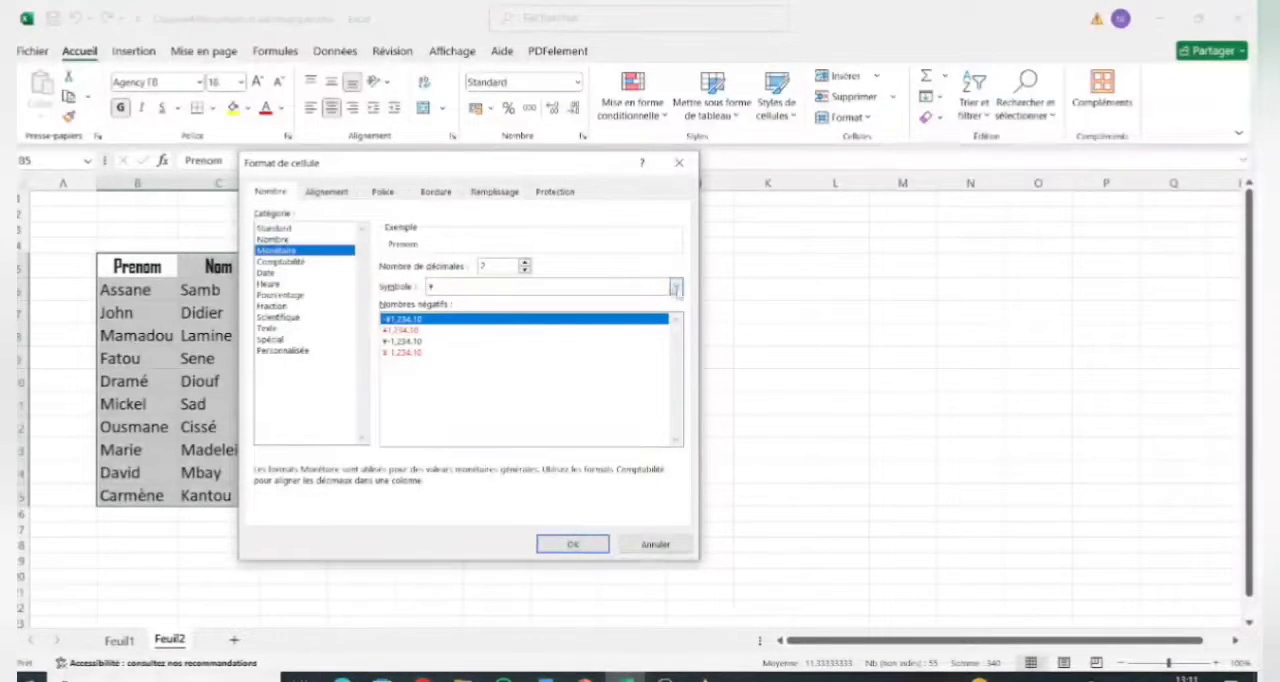
click(677, 287)
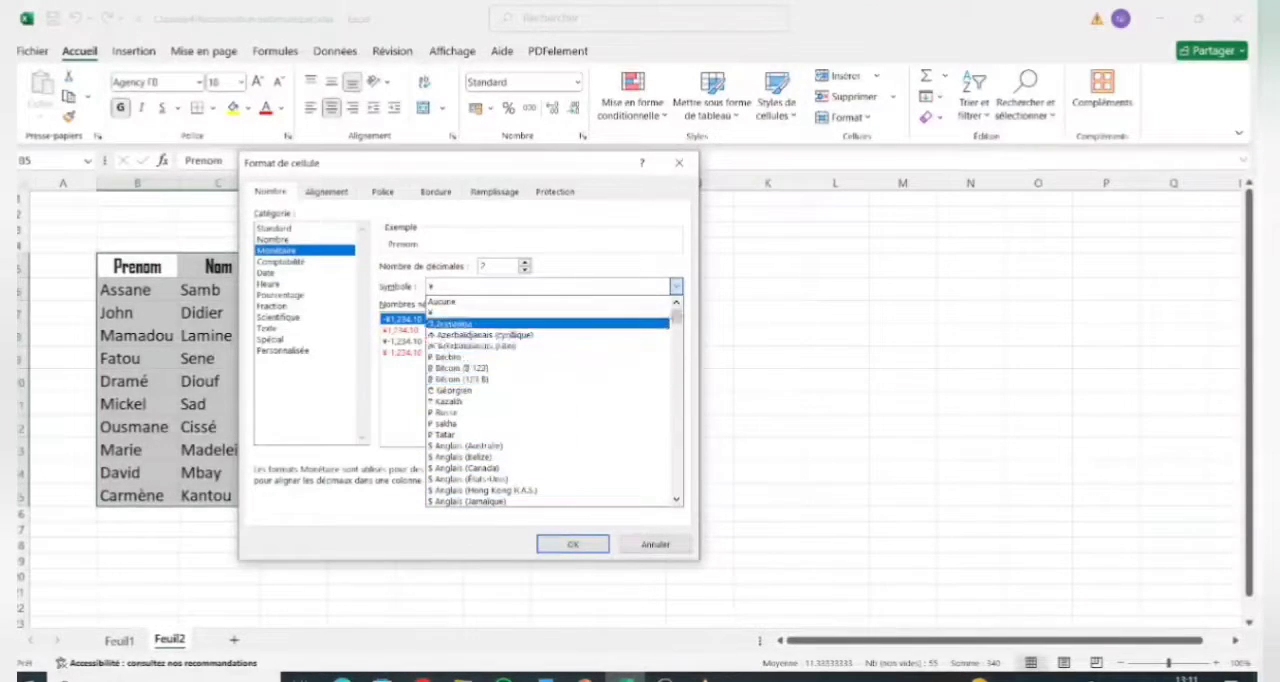
click(679, 287)
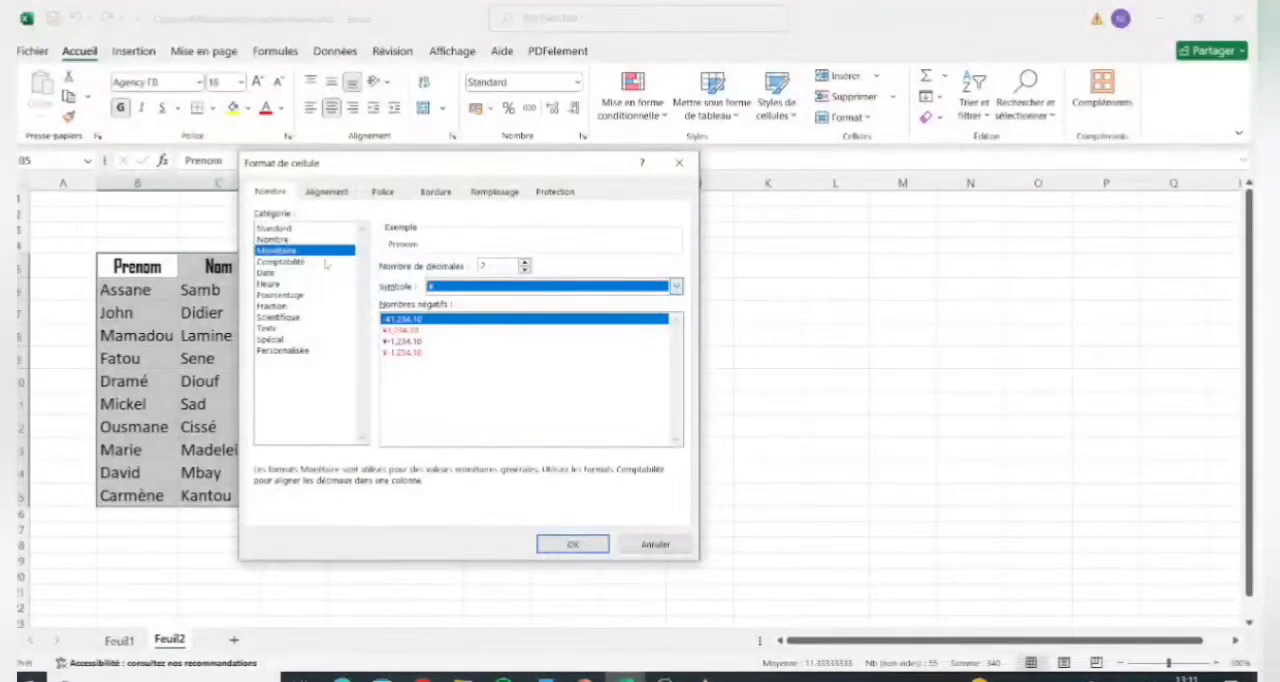
click(285, 261)
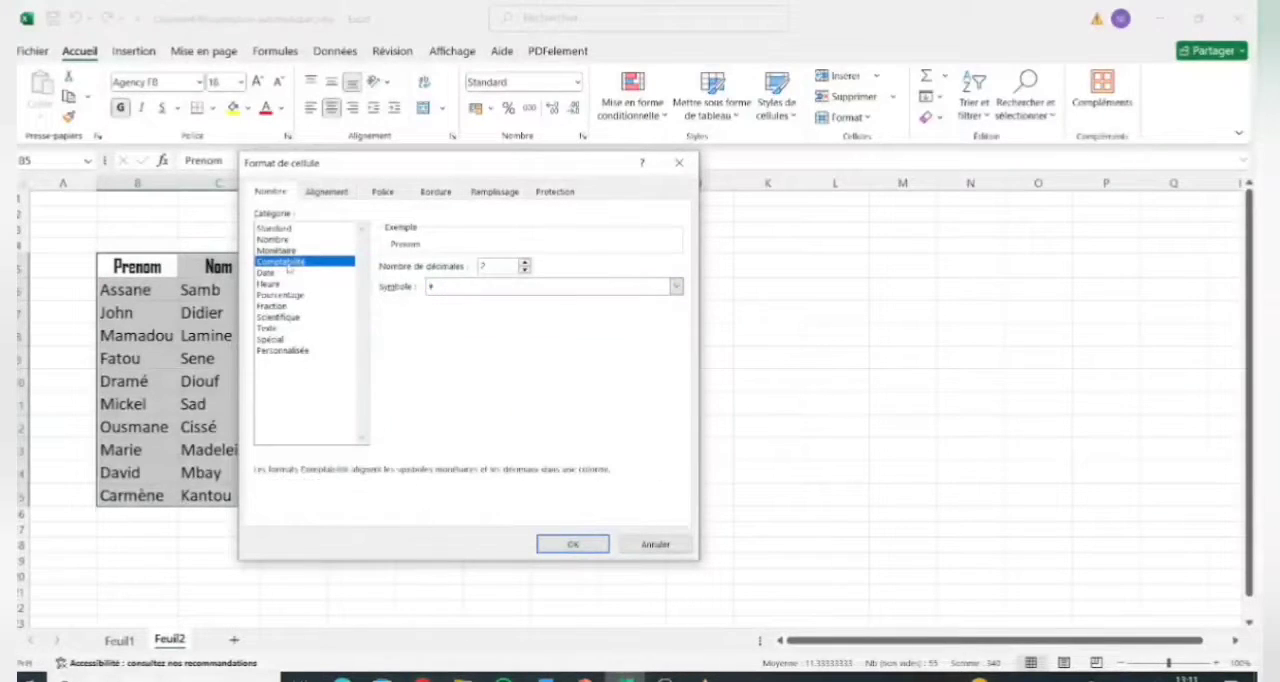
click(676, 287)
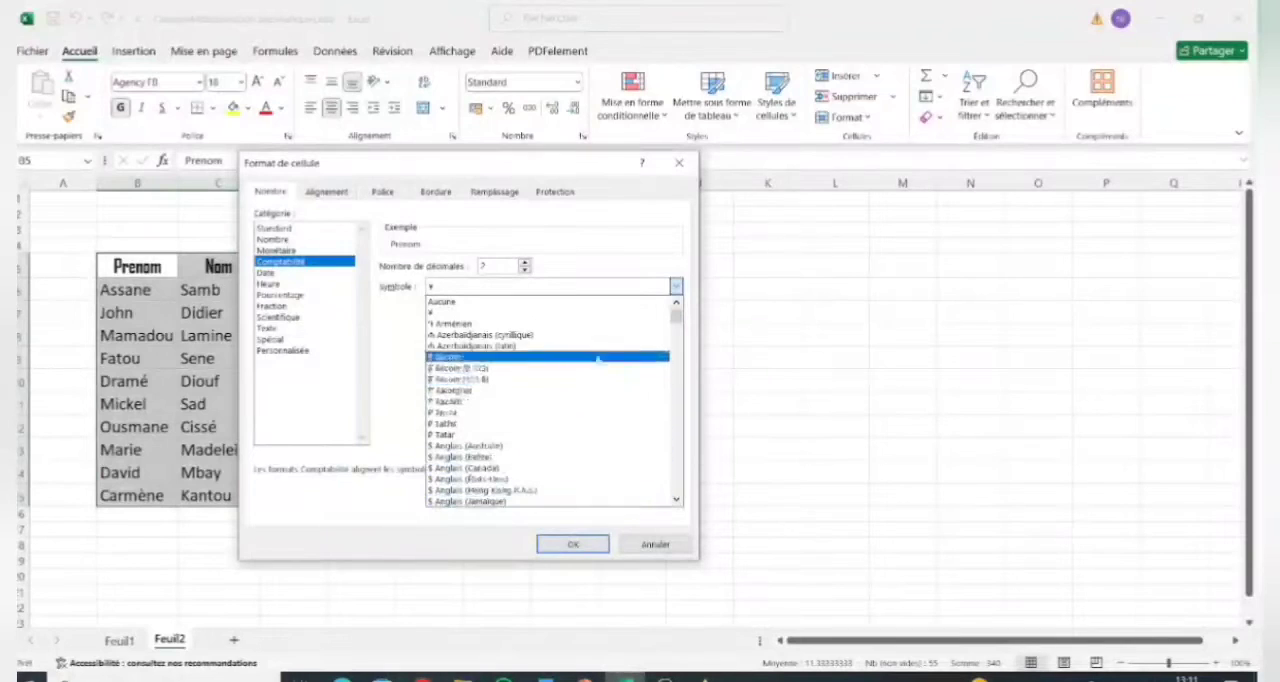
click(617, 287)
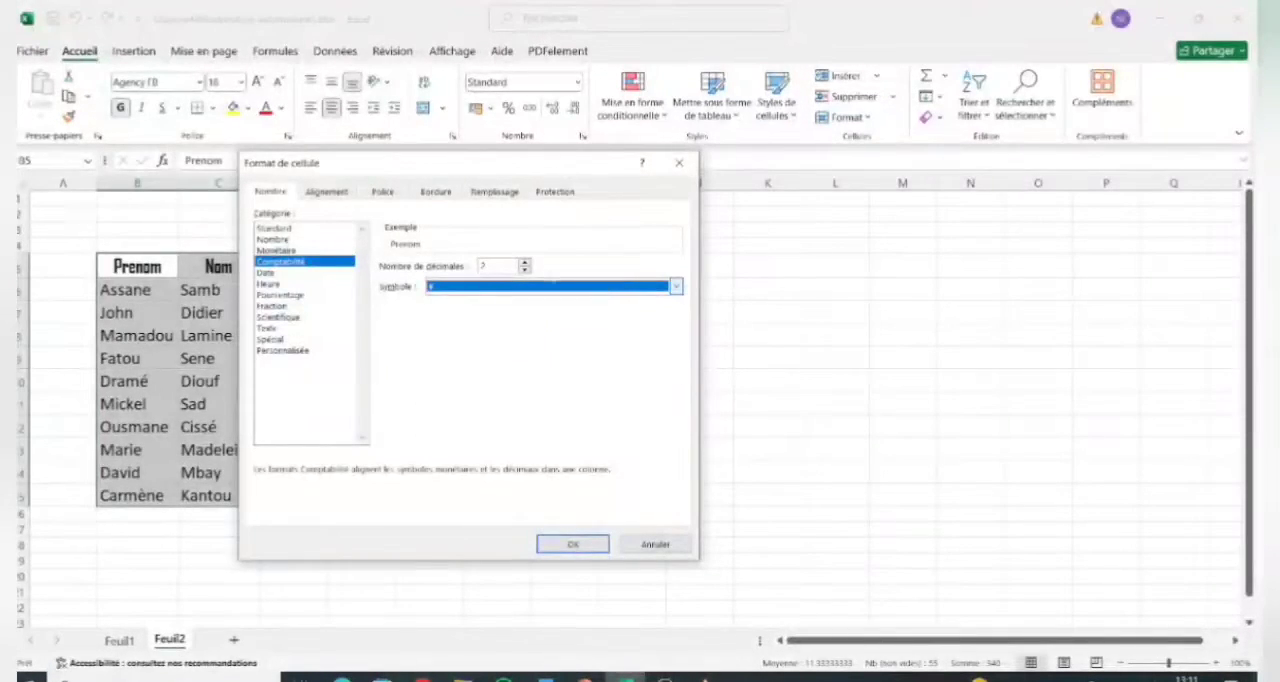
Look through the Date, Heure, Pourcentage, Fraction, Scientifique and Personnalisée number categories, then return to the Standard category.
click(265, 272)
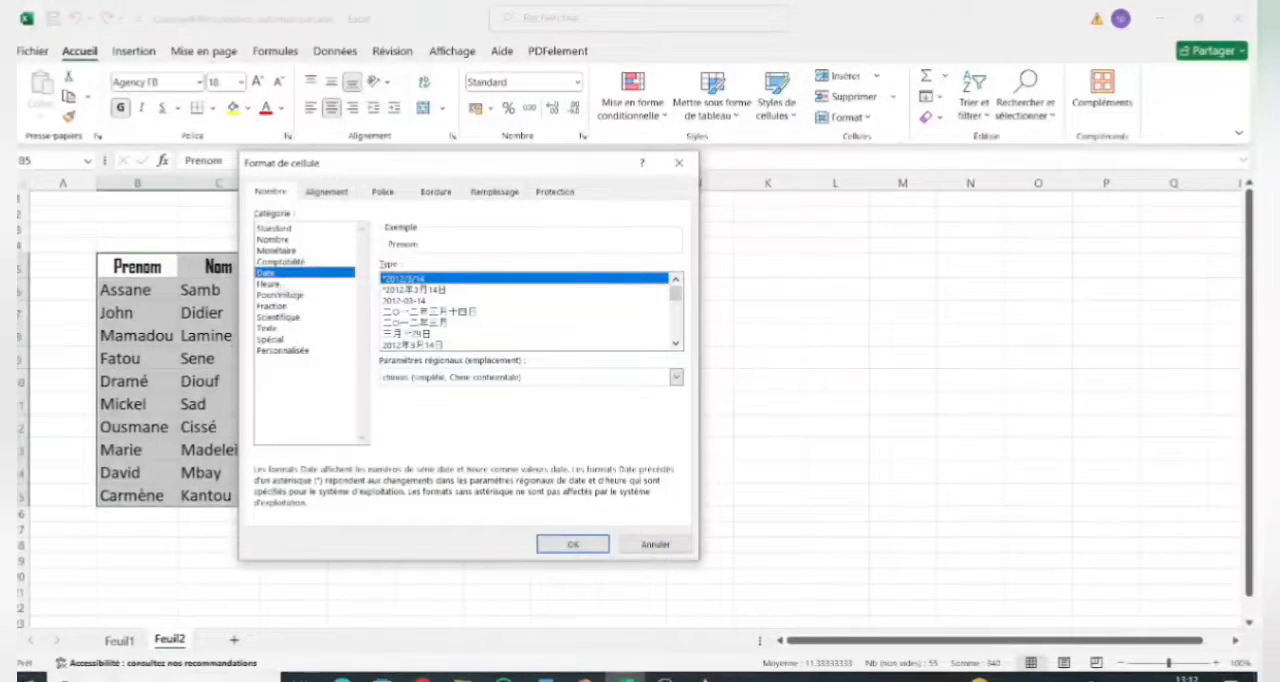
click(270, 285)
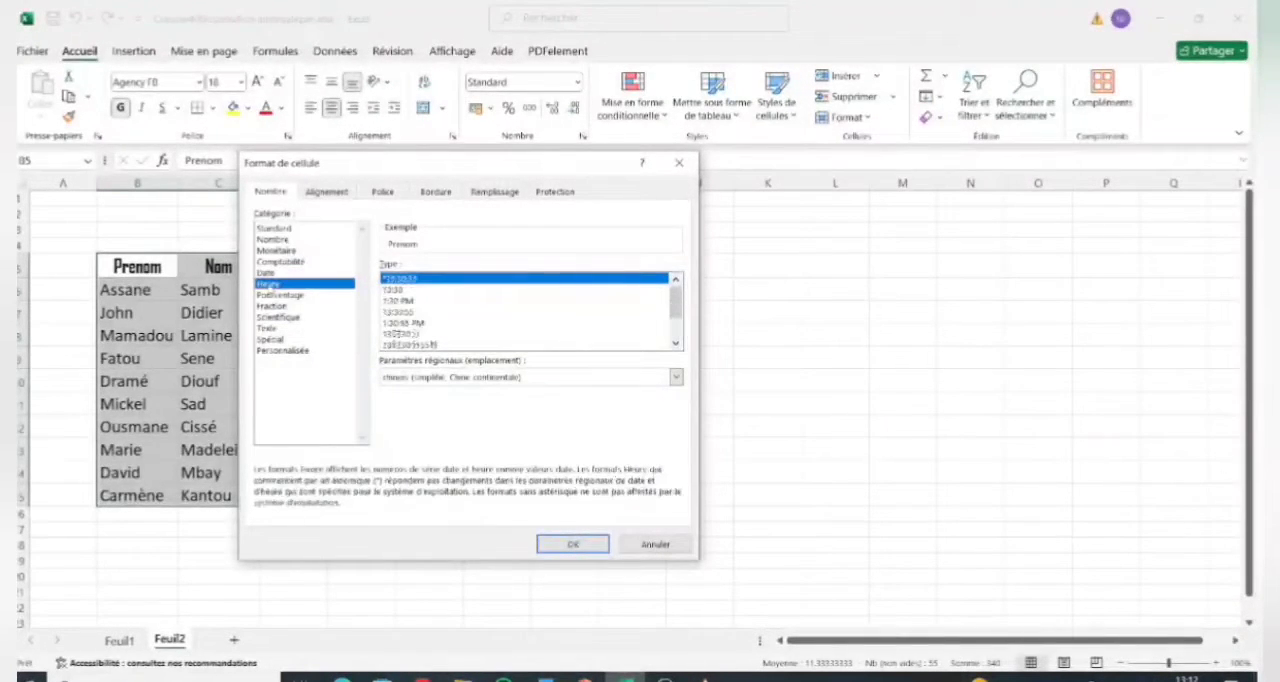
click(281, 295)
click(274, 306)
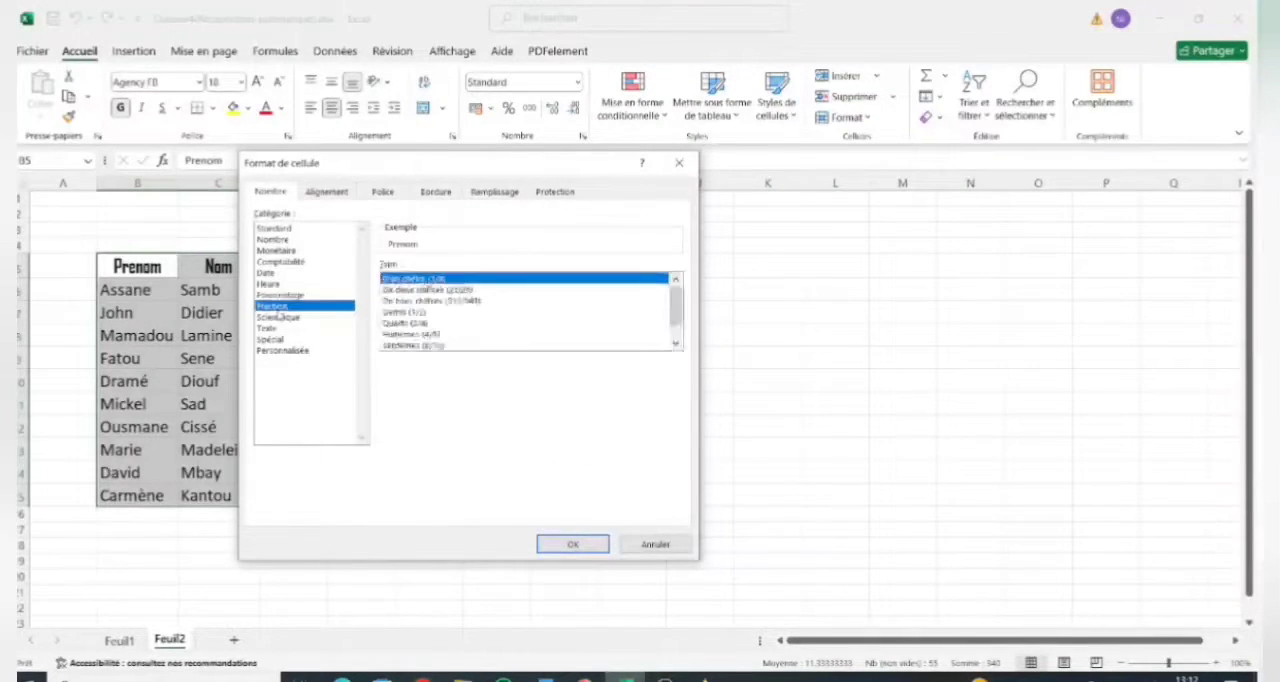
click(279, 317)
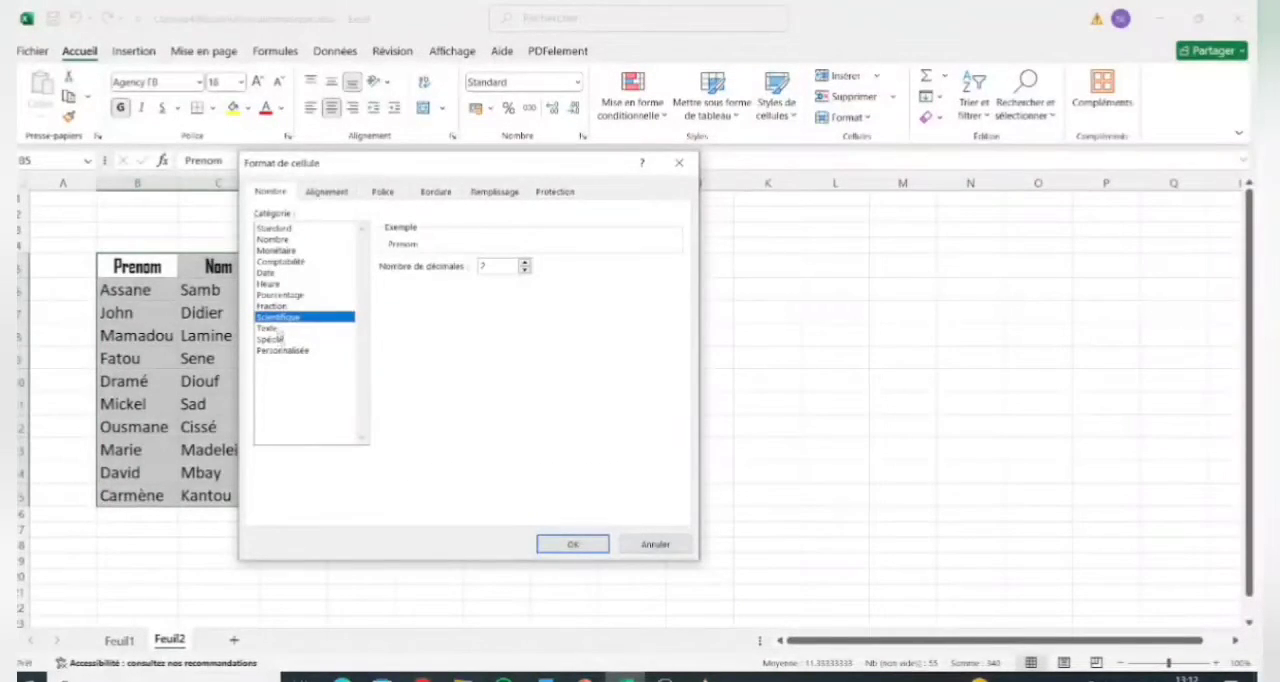
click(298, 351)
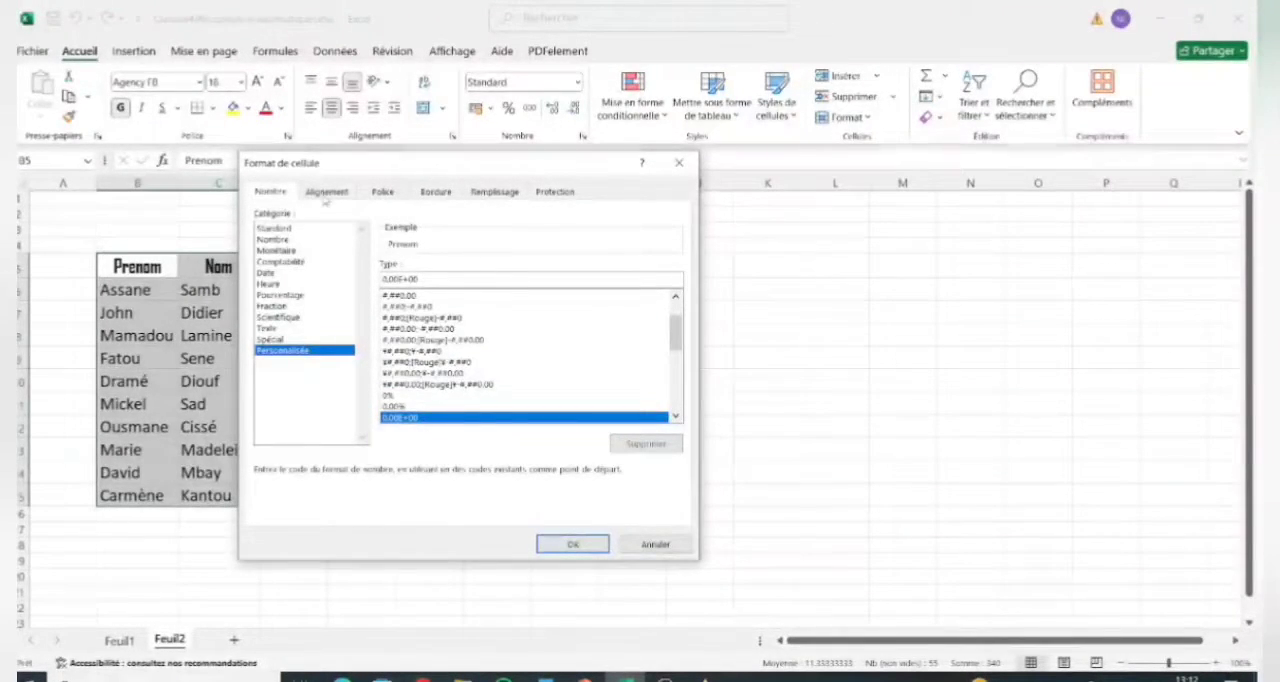
click(284, 229)
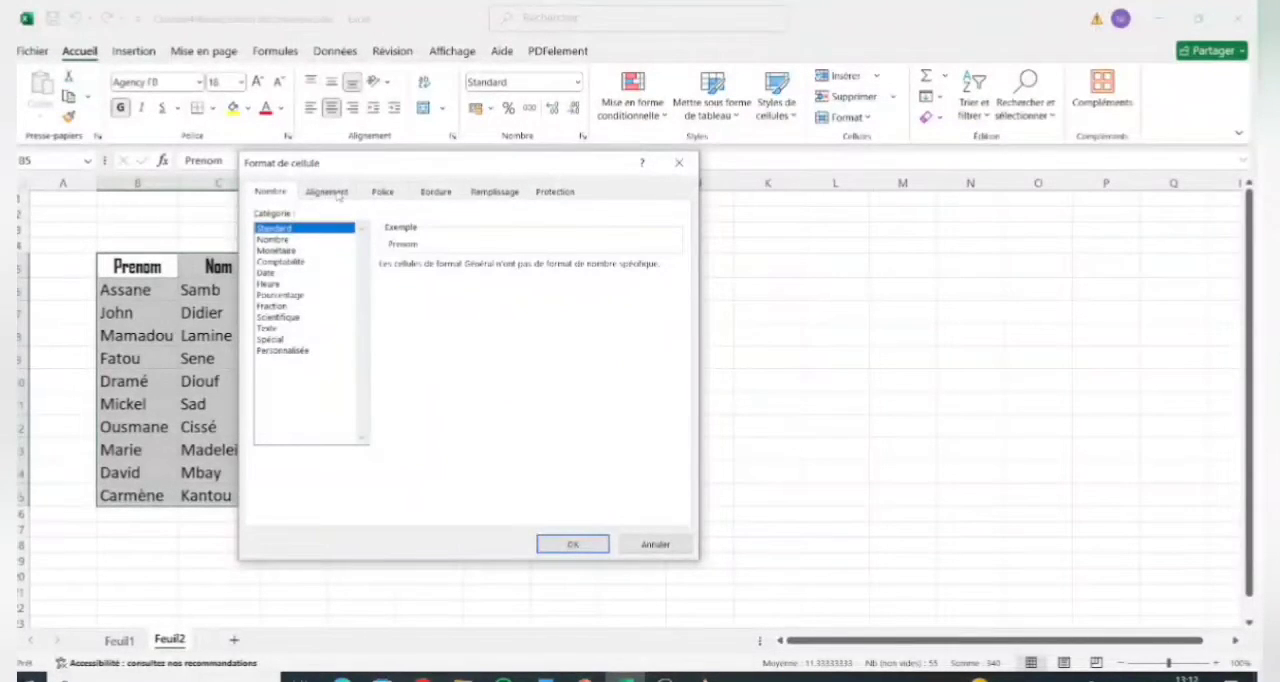
Rotate the text of the whole student table to 46 degrees and apply the orientation.
click(328, 192)
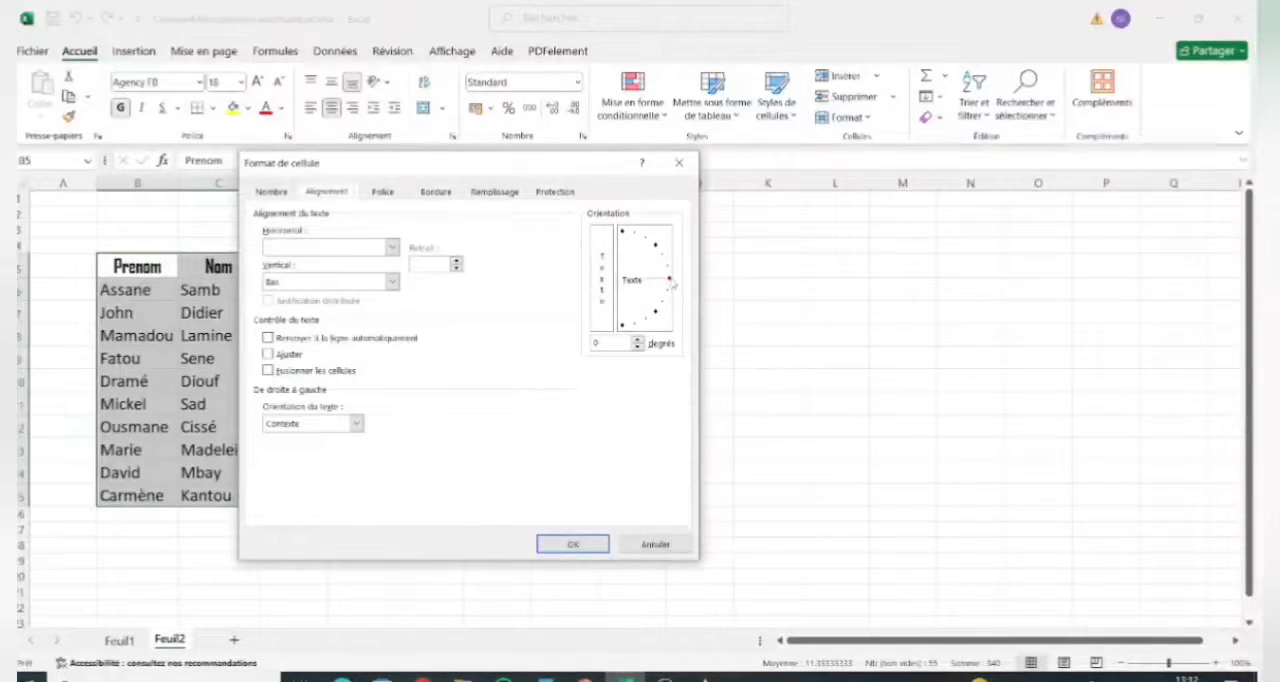
drag(674, 284, 658, 248)
click(573, 543)
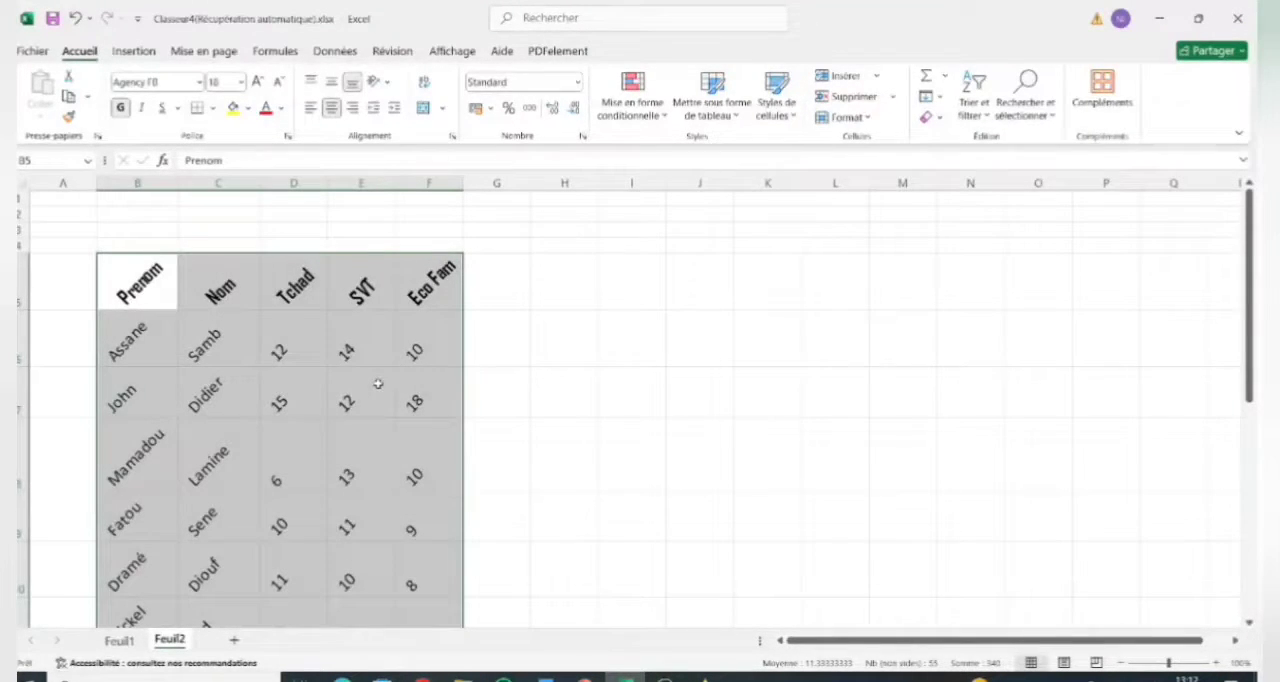
Reopen the cell formatting of the student table and set the text orientation to 0 degrees.
right_click(335, 337)
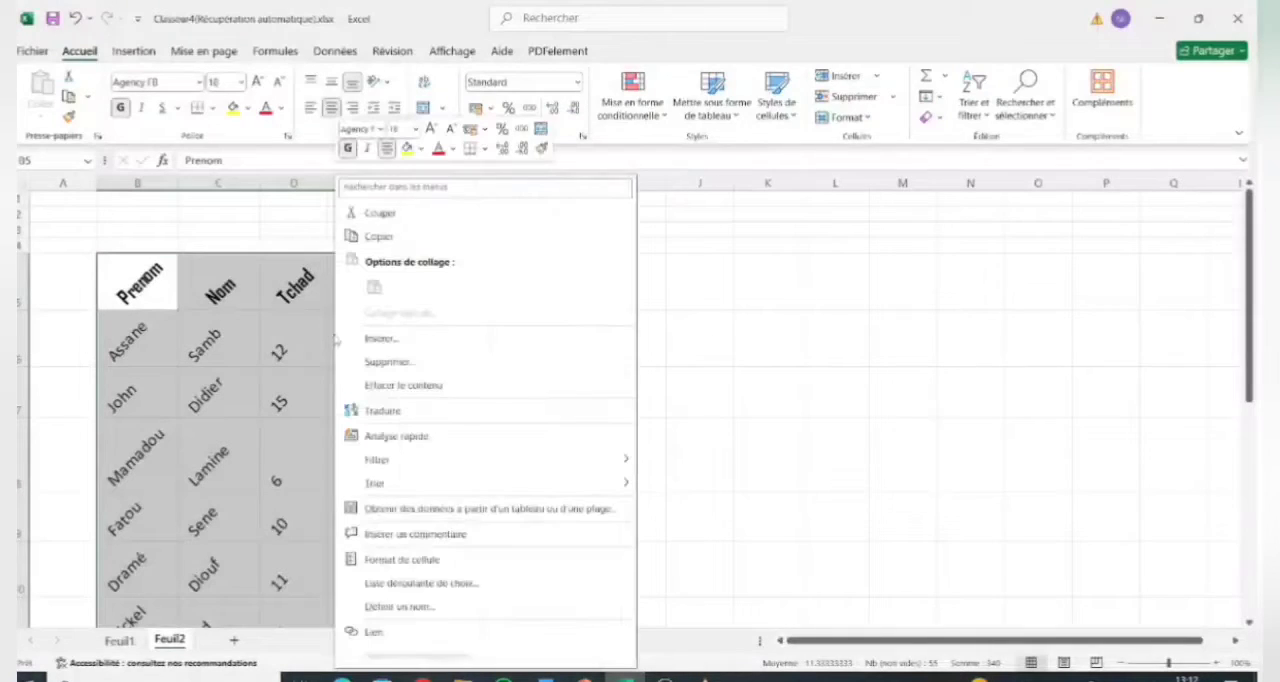
right_click(298, 338)
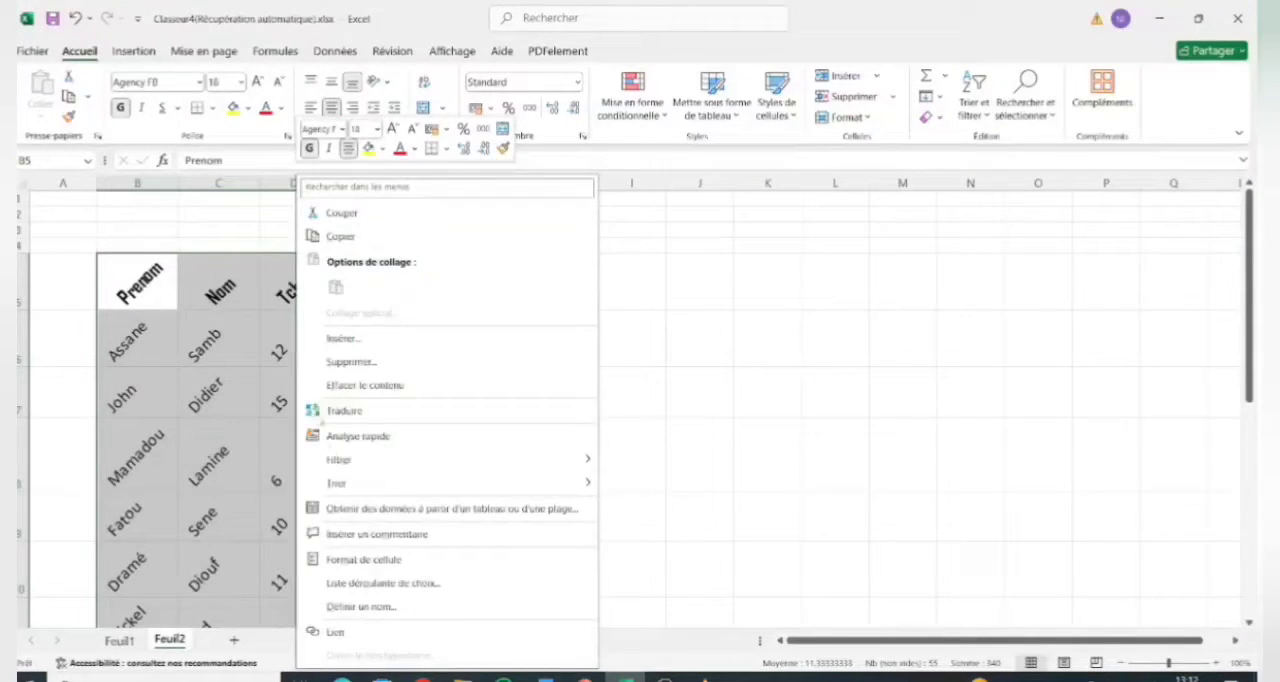
click(397, 560)
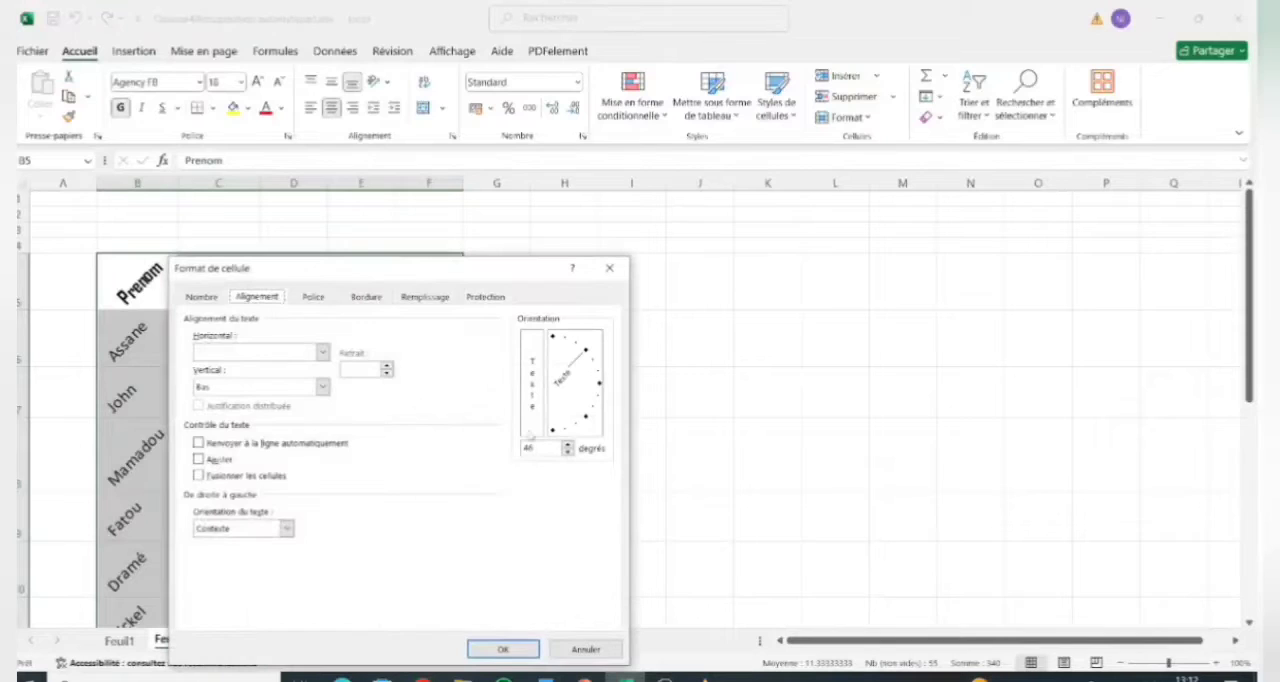
drag(588, 350, 600, 388)
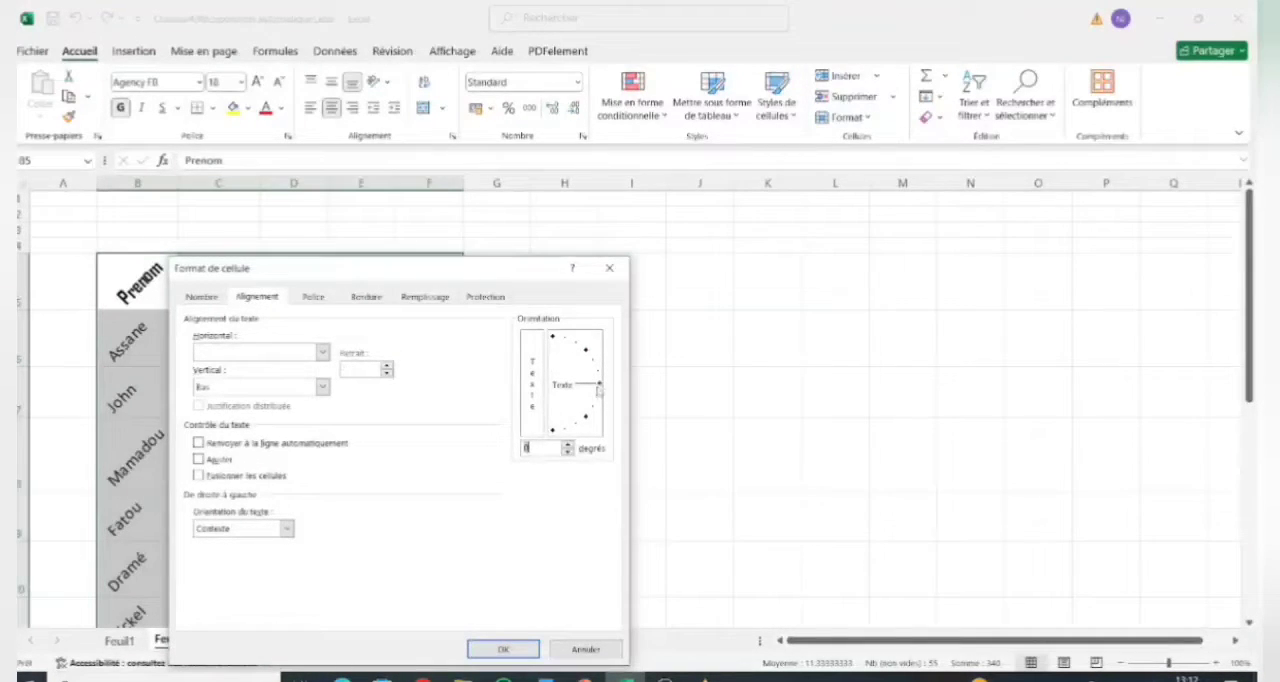
click(503, 649)
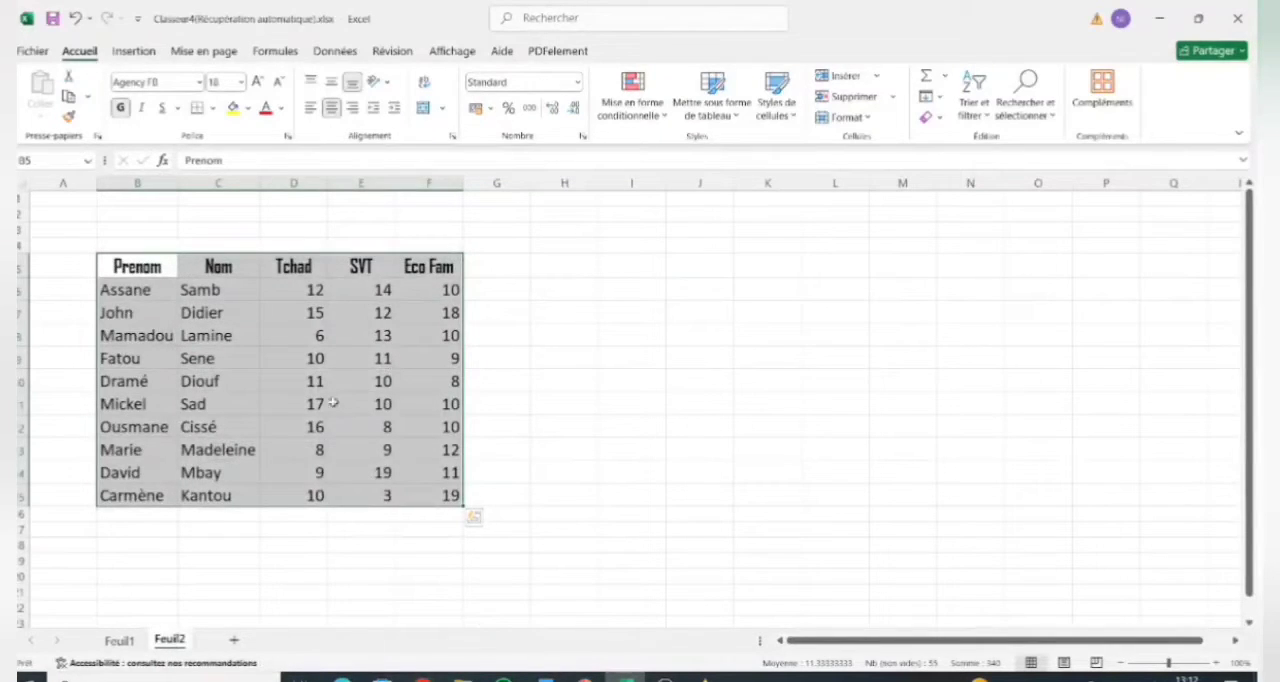
Open the cell formatting of the student table again and set its vertical text alignment to Centré.
right_click(280, 310)
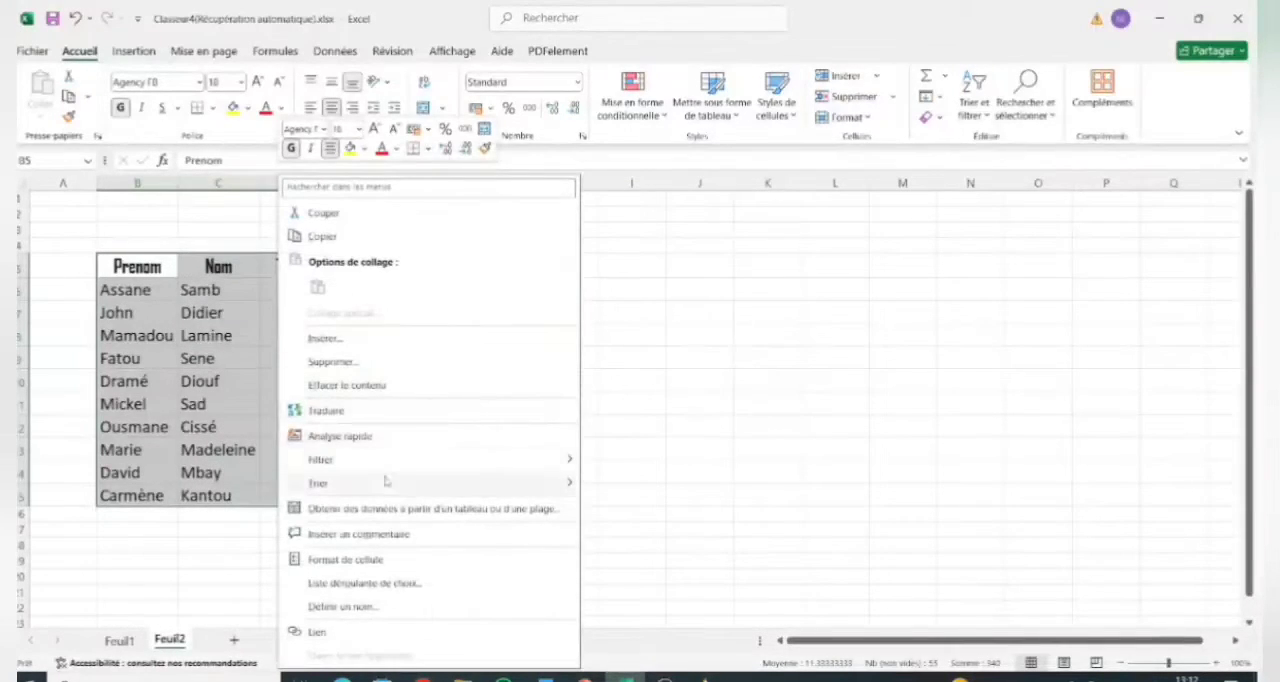
mouse_move(330, 483)
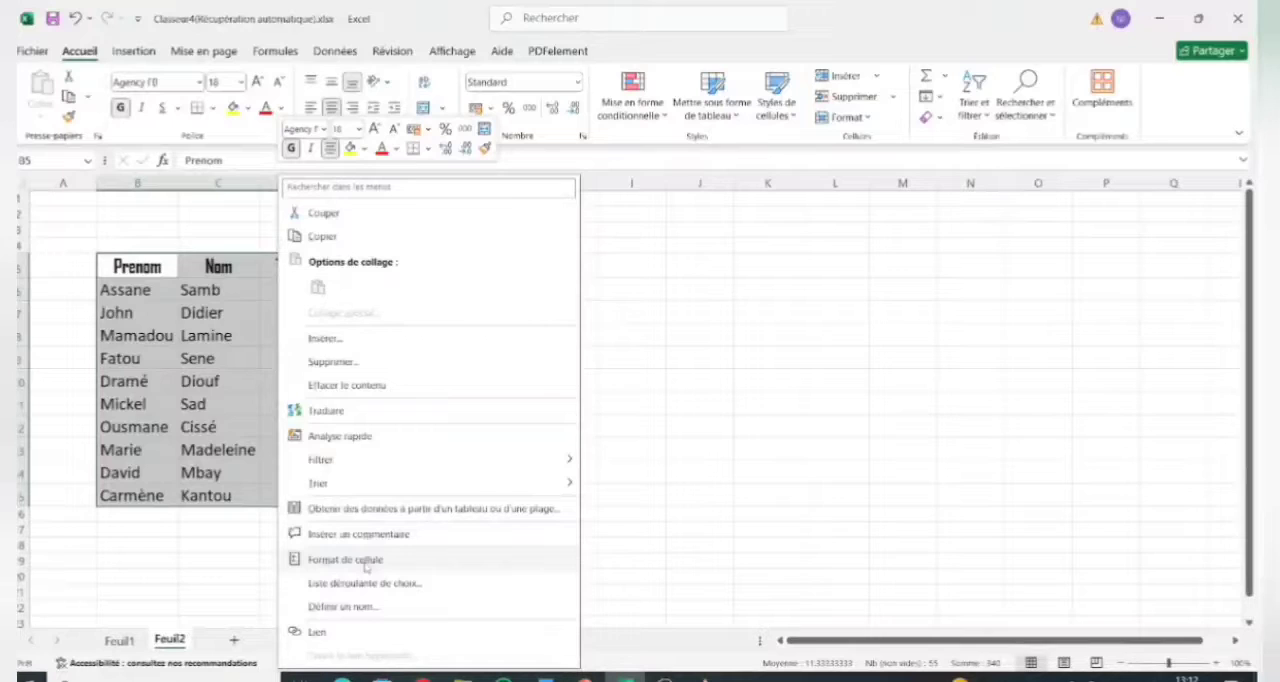
click(366, 561)
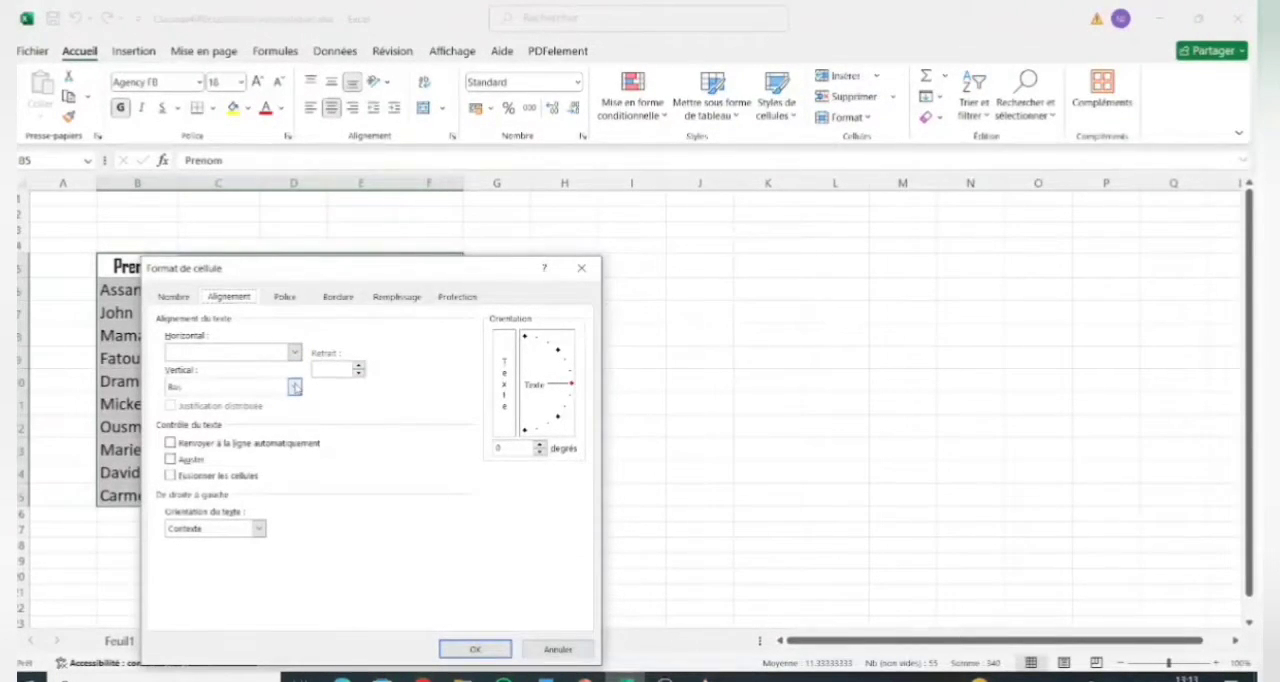
click(294, 387)
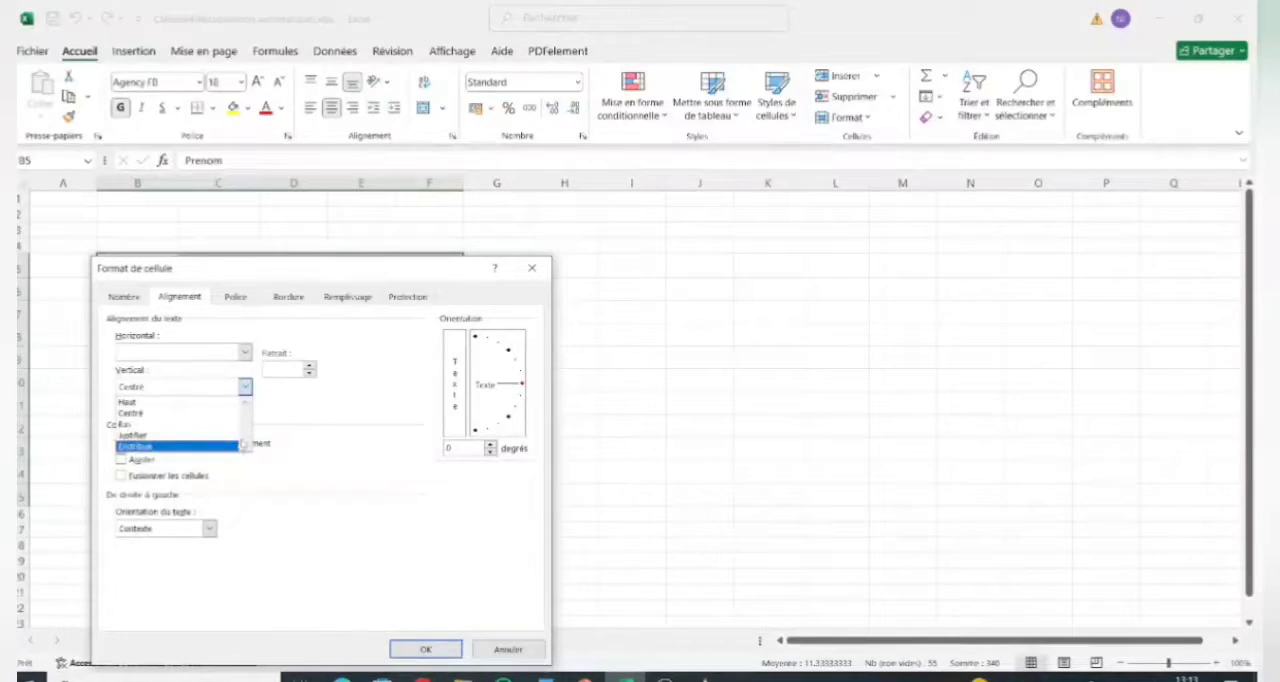
click(246, 388)
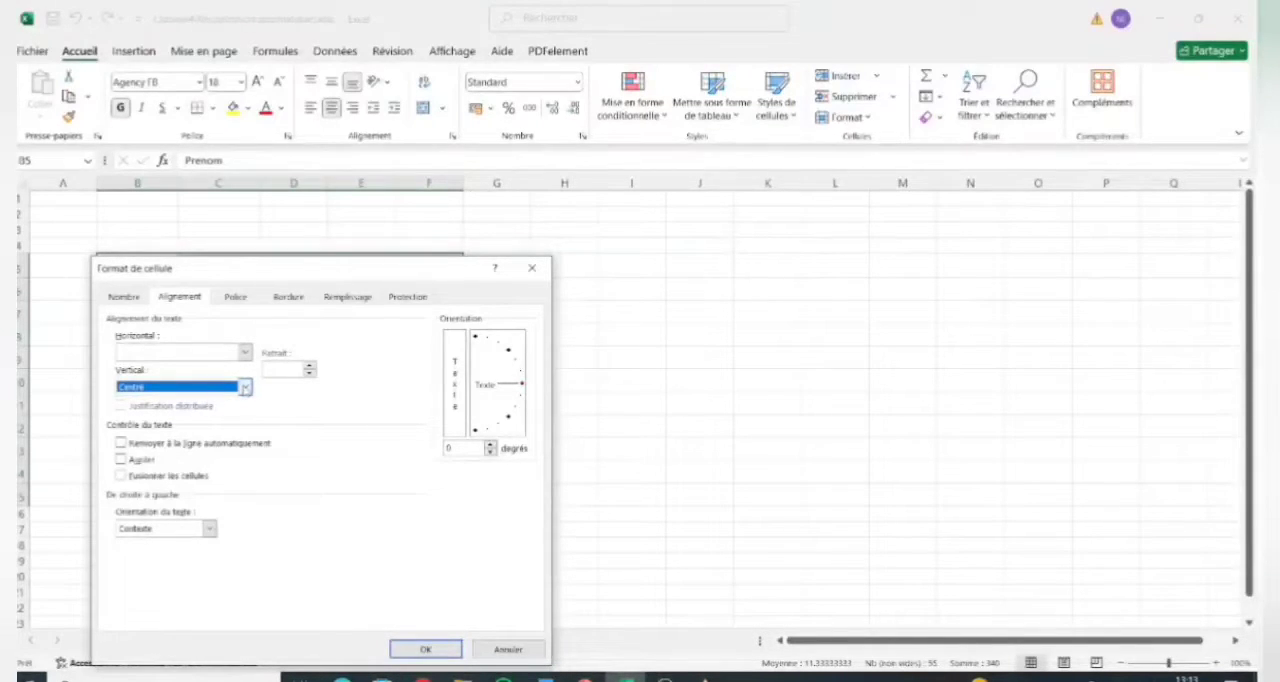
Choose Agency FB as the font for the whole table and apply the cell formatting.
click(236, 298)
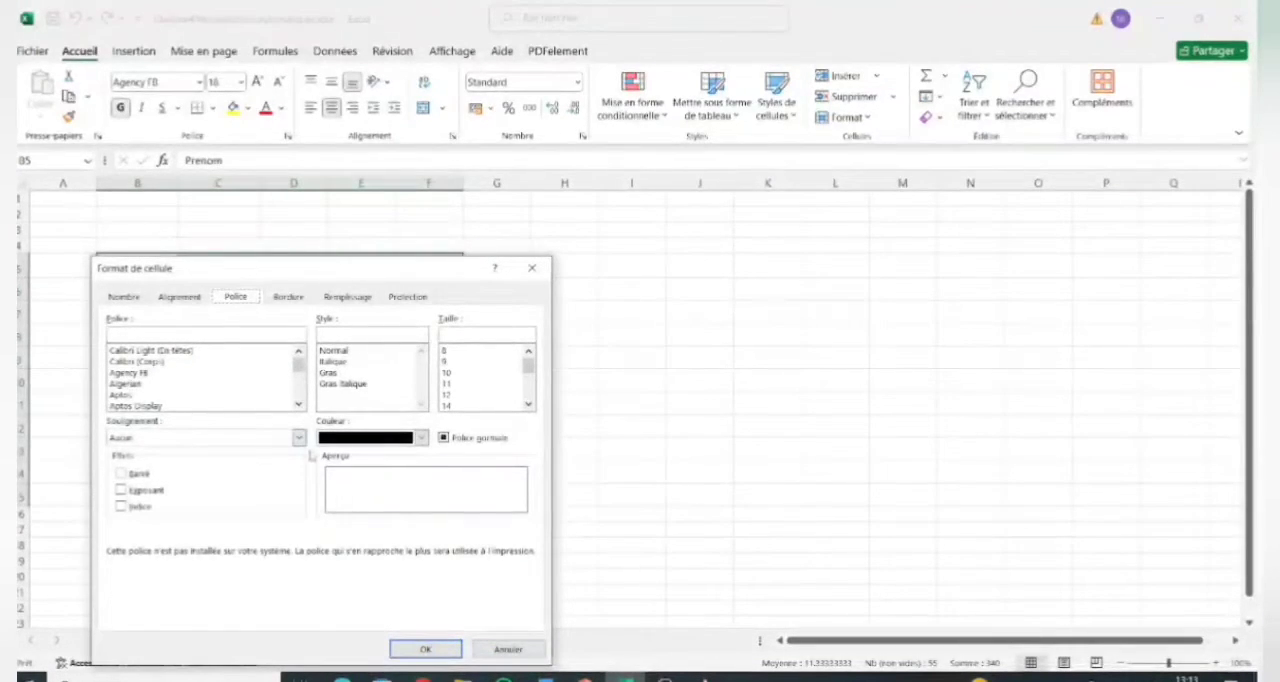
click(166, 376)
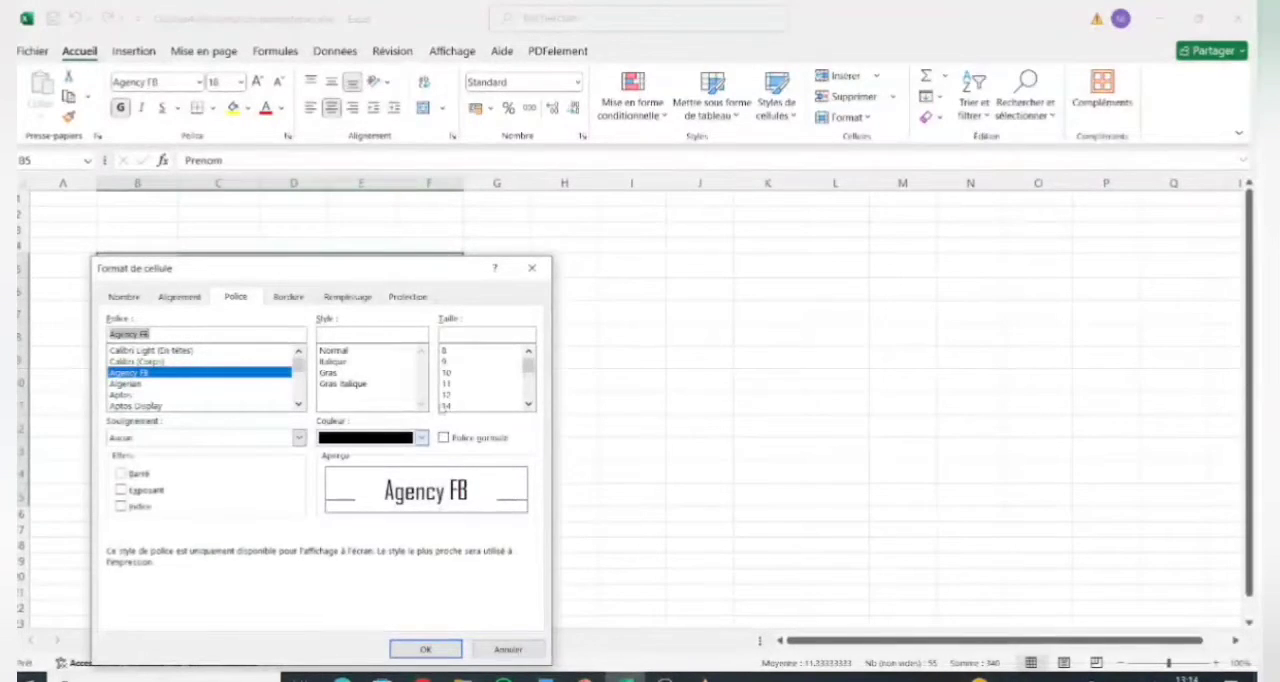
click(390, 650)
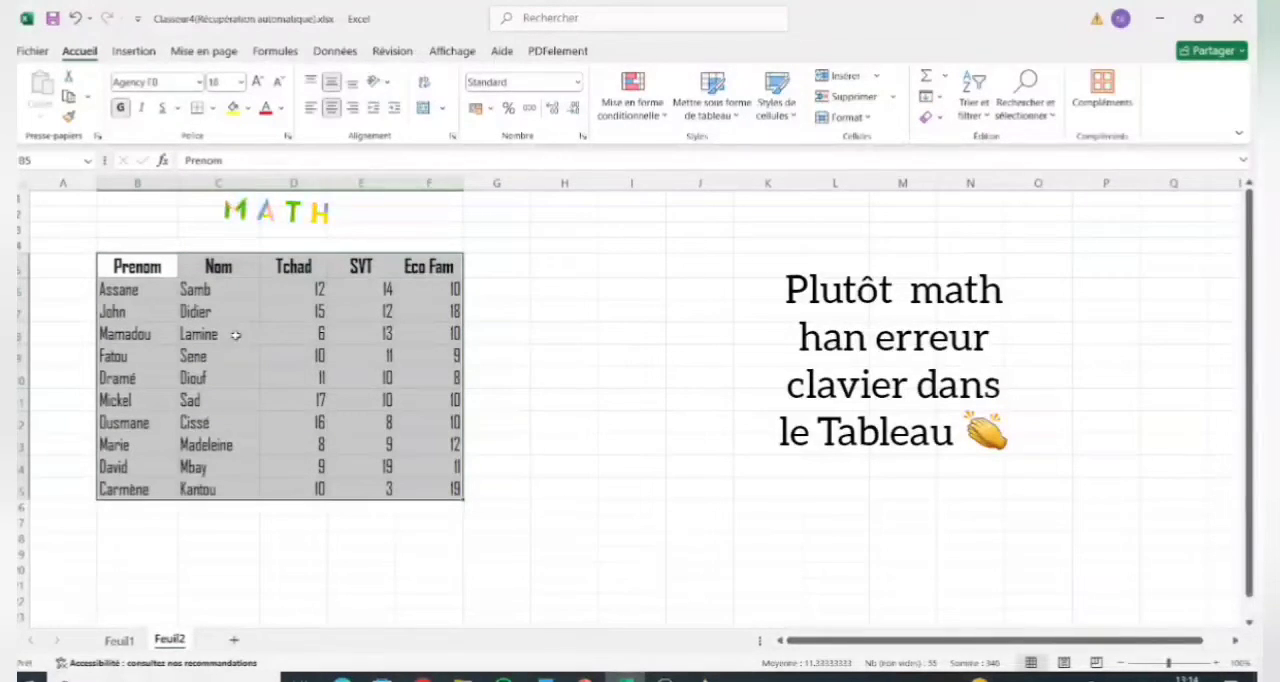
Open the cell formatting of the student table and apply outer borders plus vertical and horizontal inner borders.
right_click(290, 354)
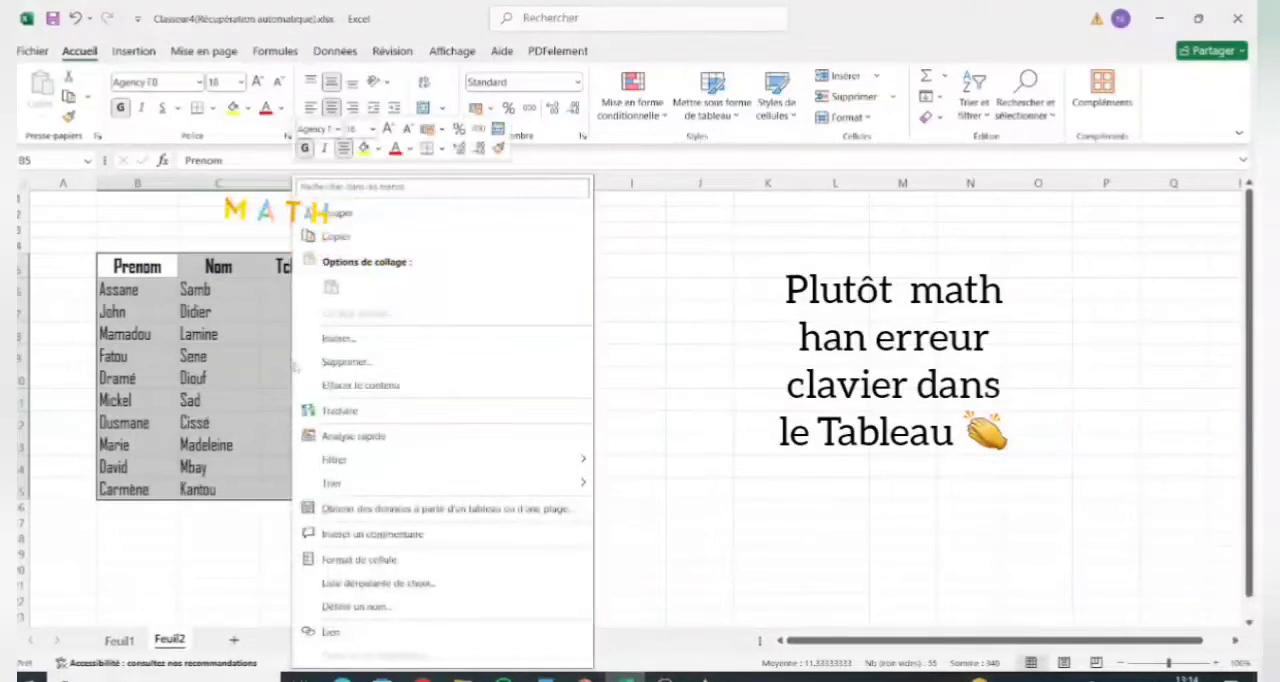
click(388, 558)
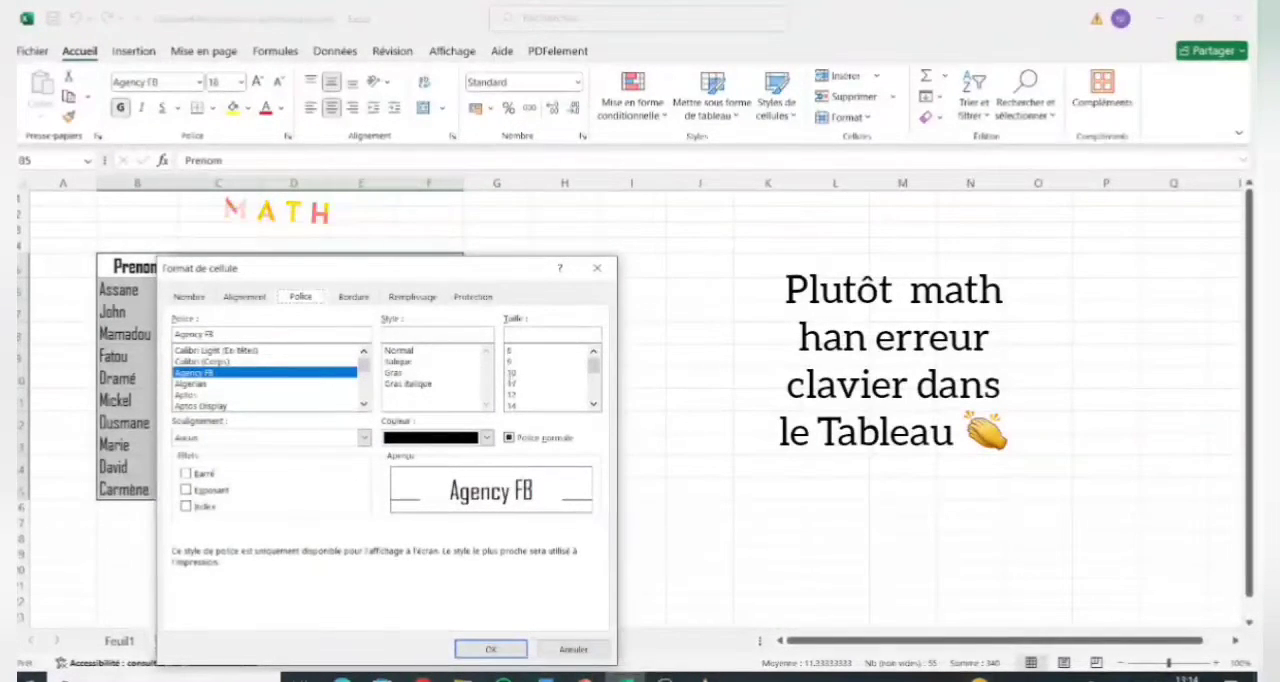
mouse_move(594, 365)
mouse_down()
mouse_move(593, 393)
mouse_move(593, 362)
mouse_up()
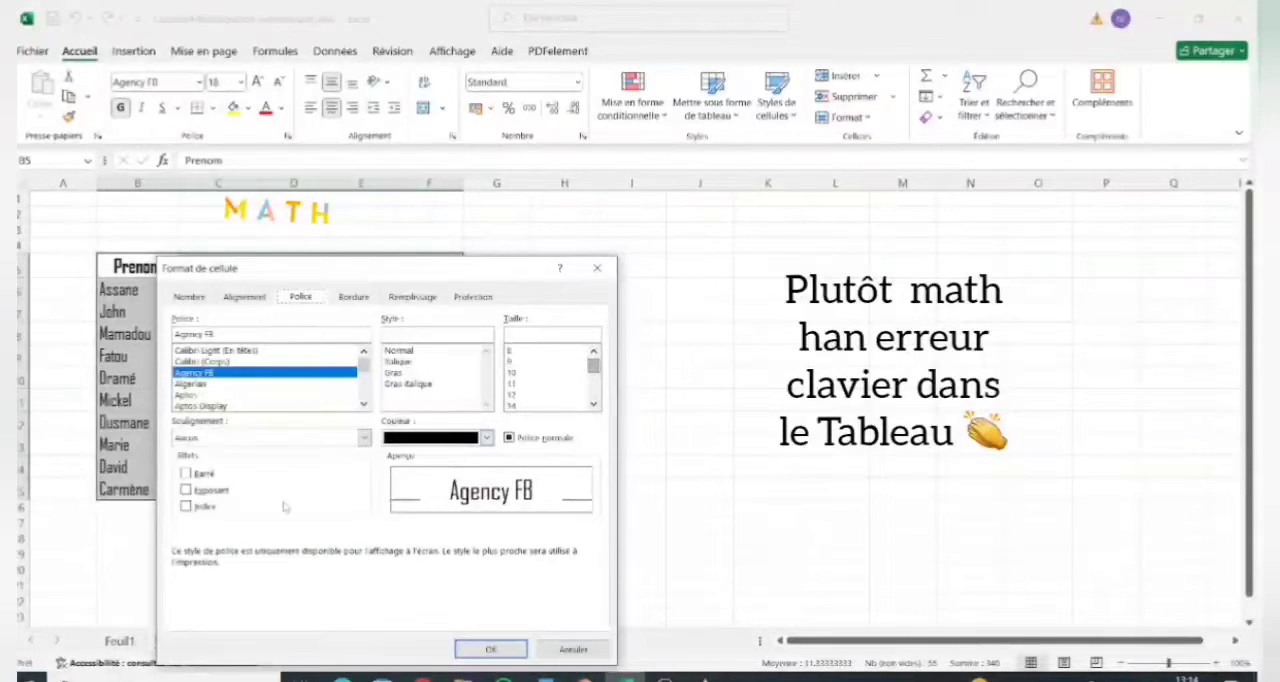
click(354, 297)
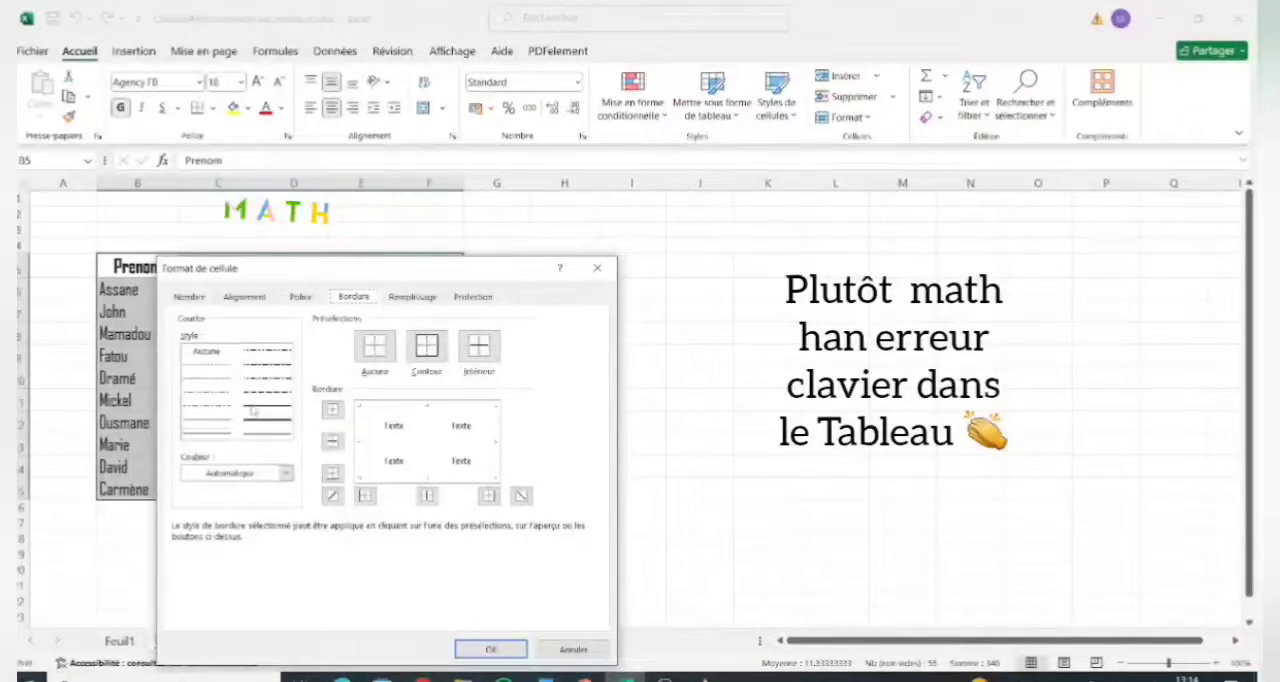
click(360, 450)
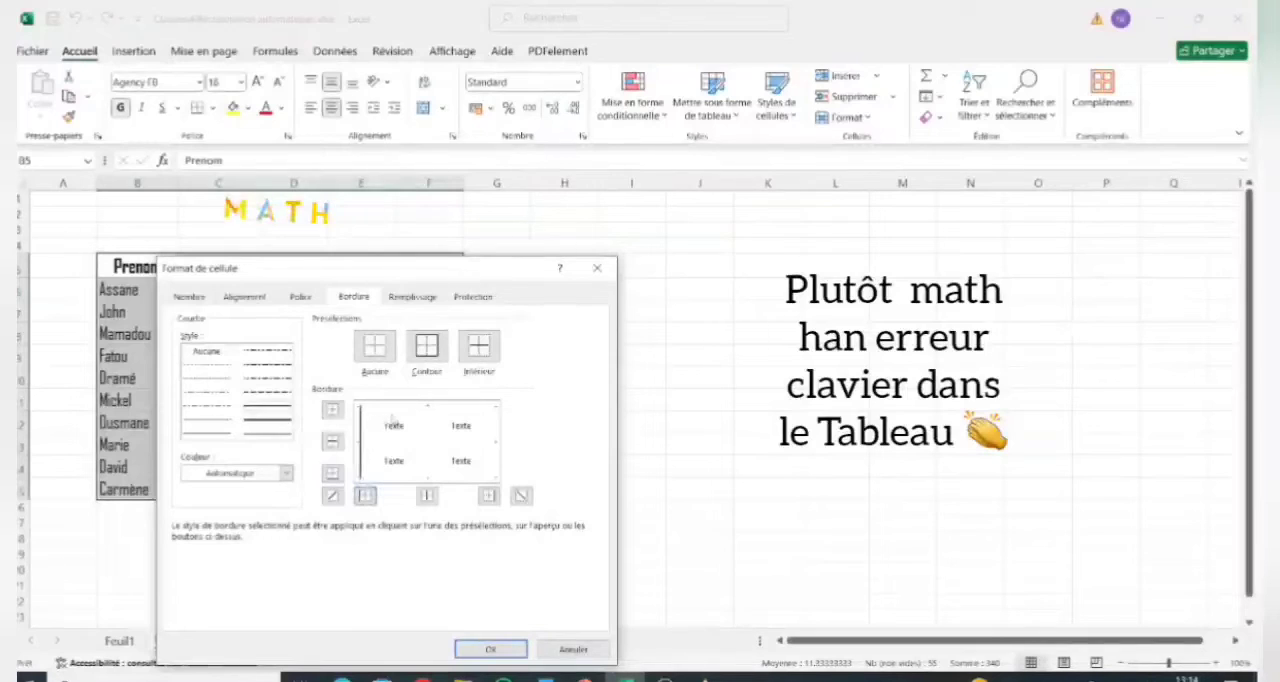
click(425, 407)
click(496, 446)
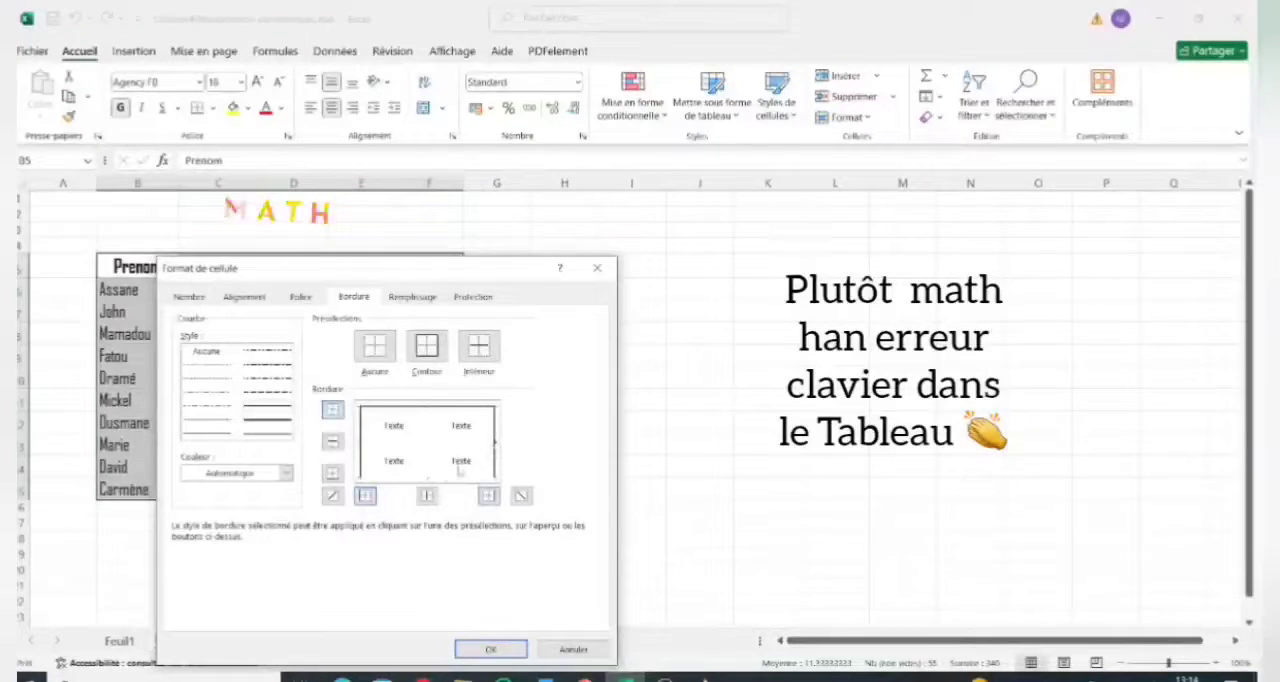
click(433, 477)
click(426, 449)
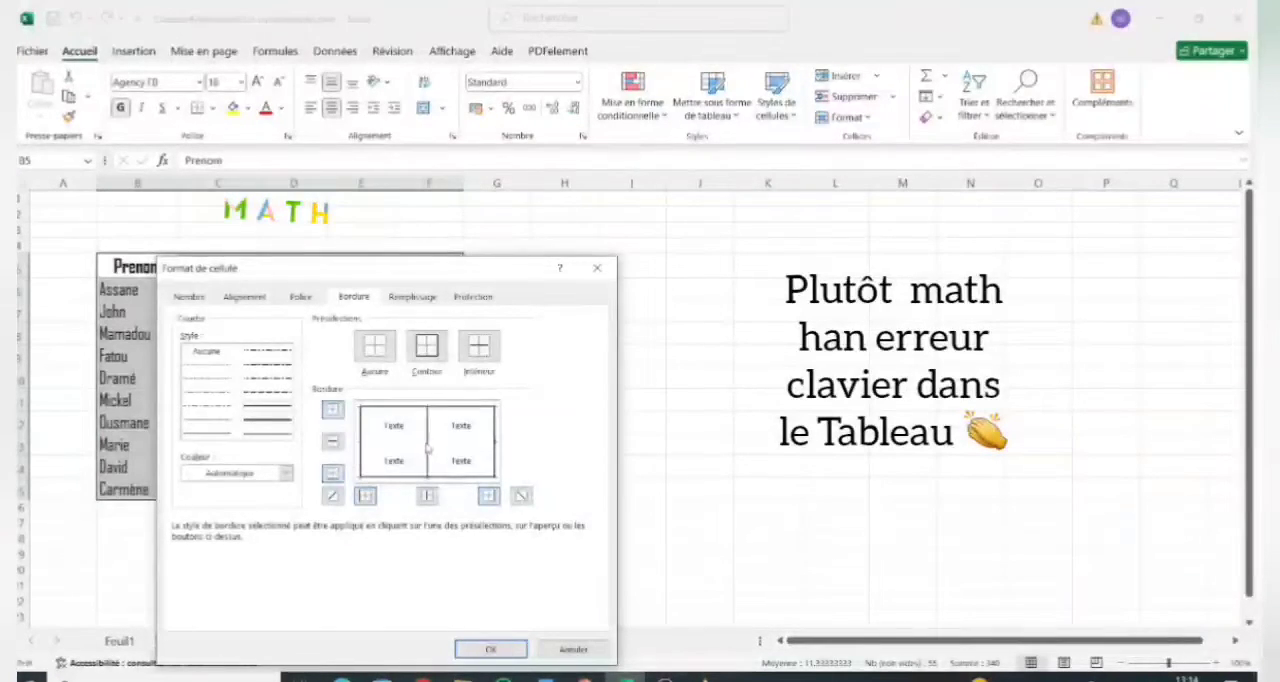
click(392, 445)
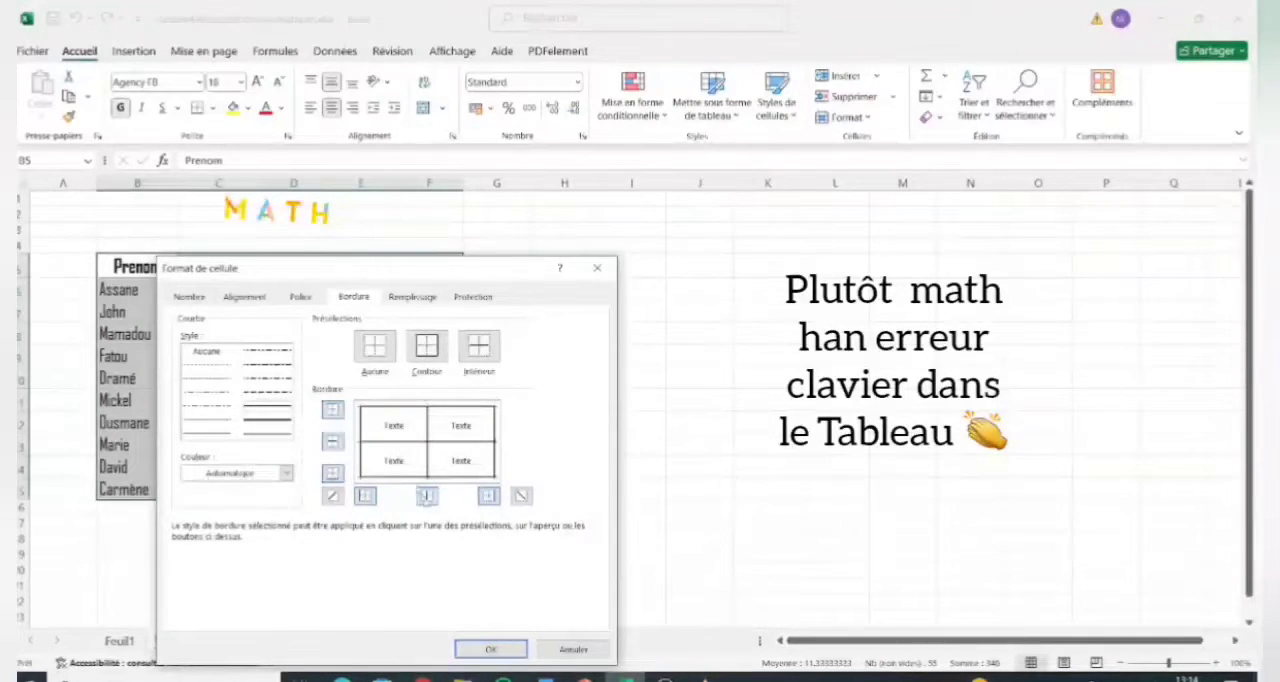
click(488, 648)
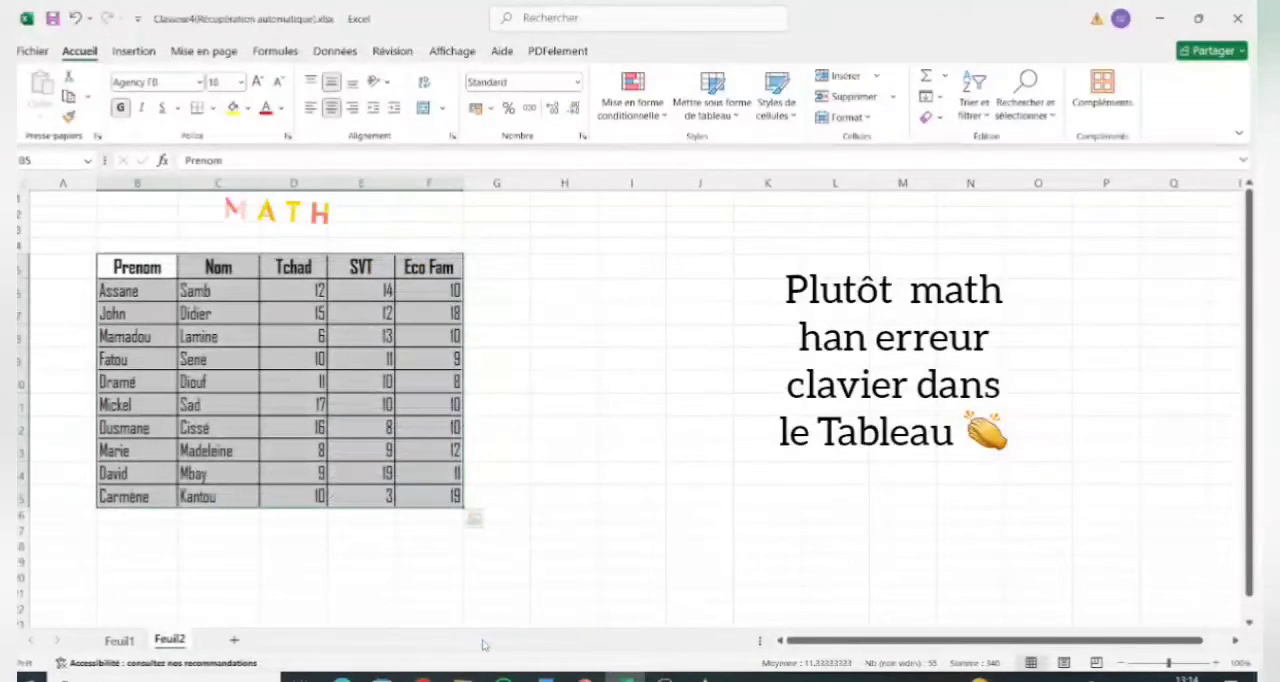
Add a downward diagonal border to every cell of the student table and apply the formatting.
right_click(291, 369)
click(390, 560)
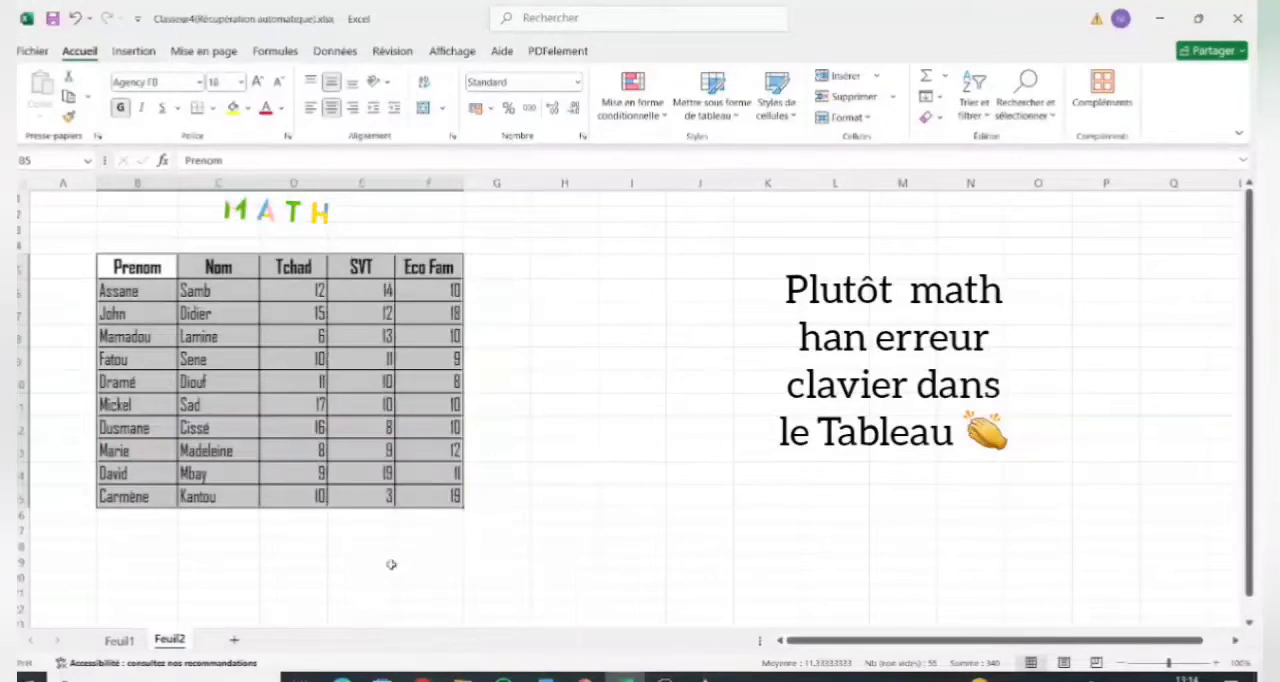
click(526, 496)
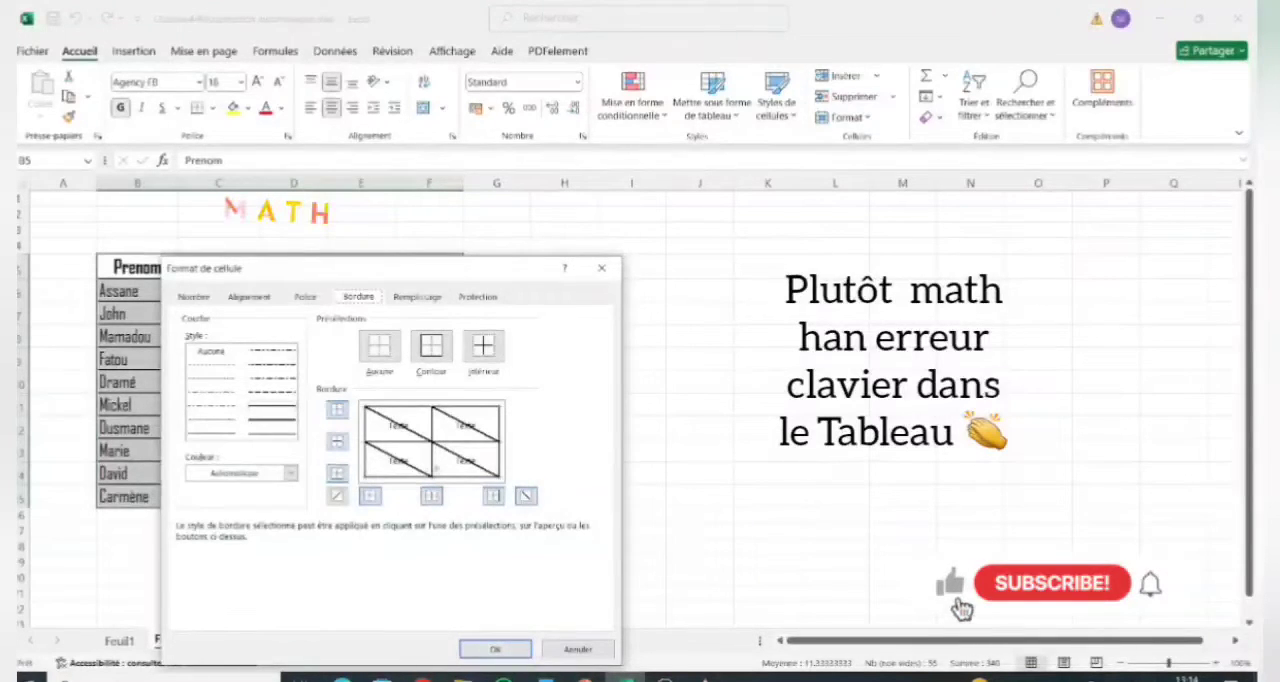
click(495, 649)
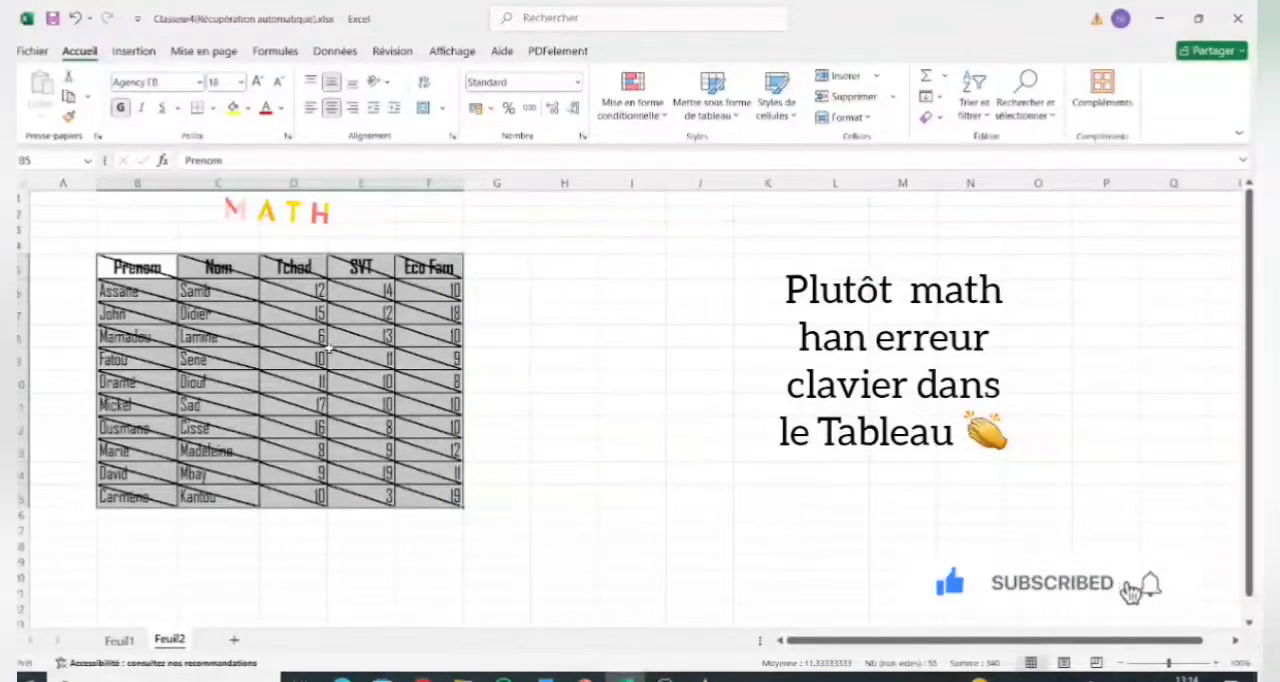
Remove the diagonal borders from the student table and apply a light grey background fill to its cells.
right_click(330, 352)
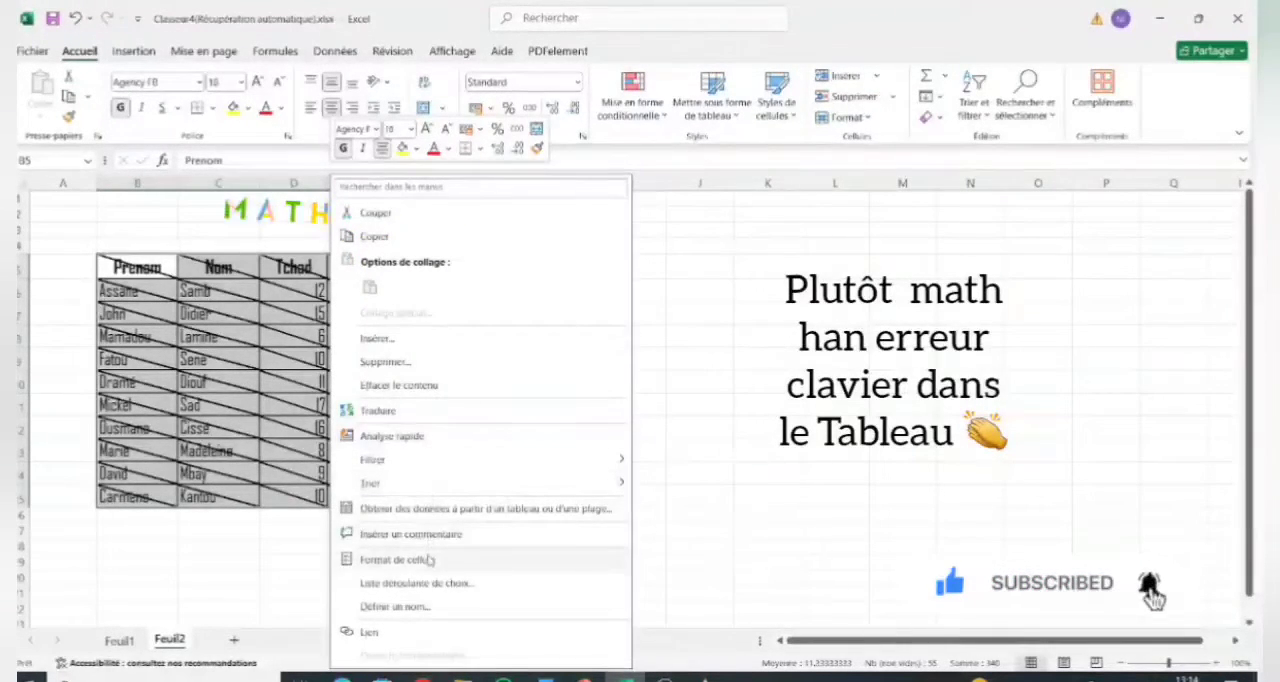
click(428, 559)
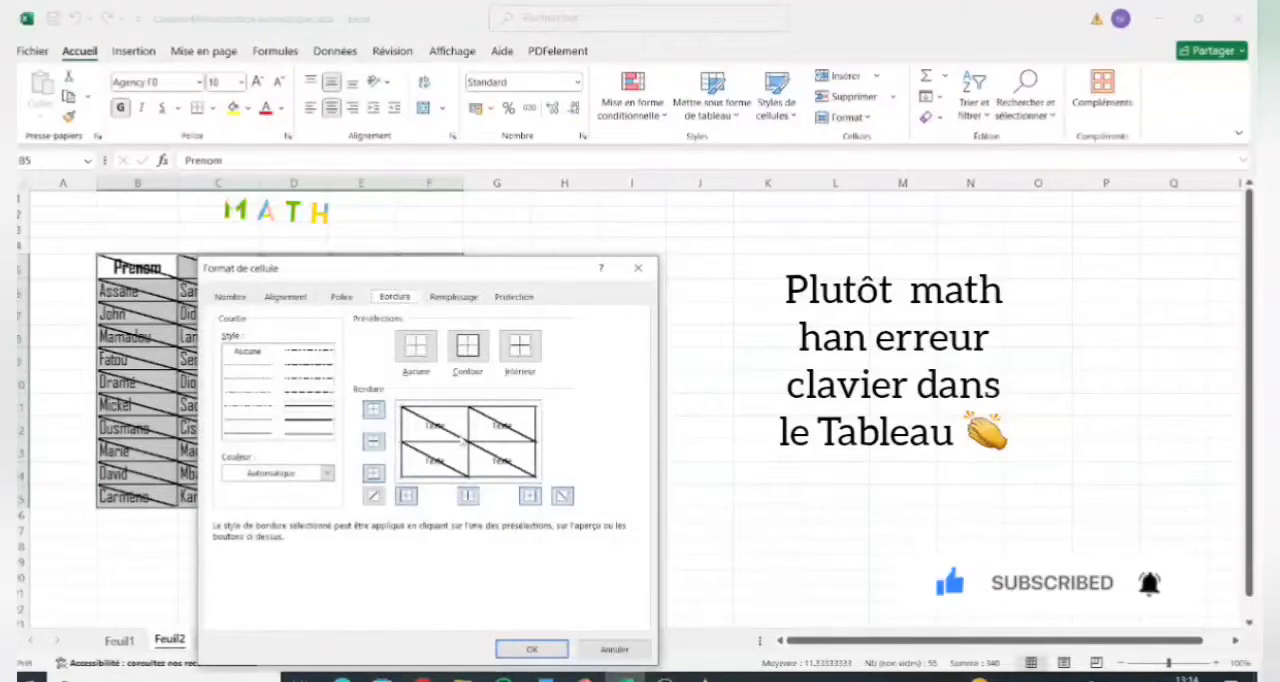
click(462, 440)
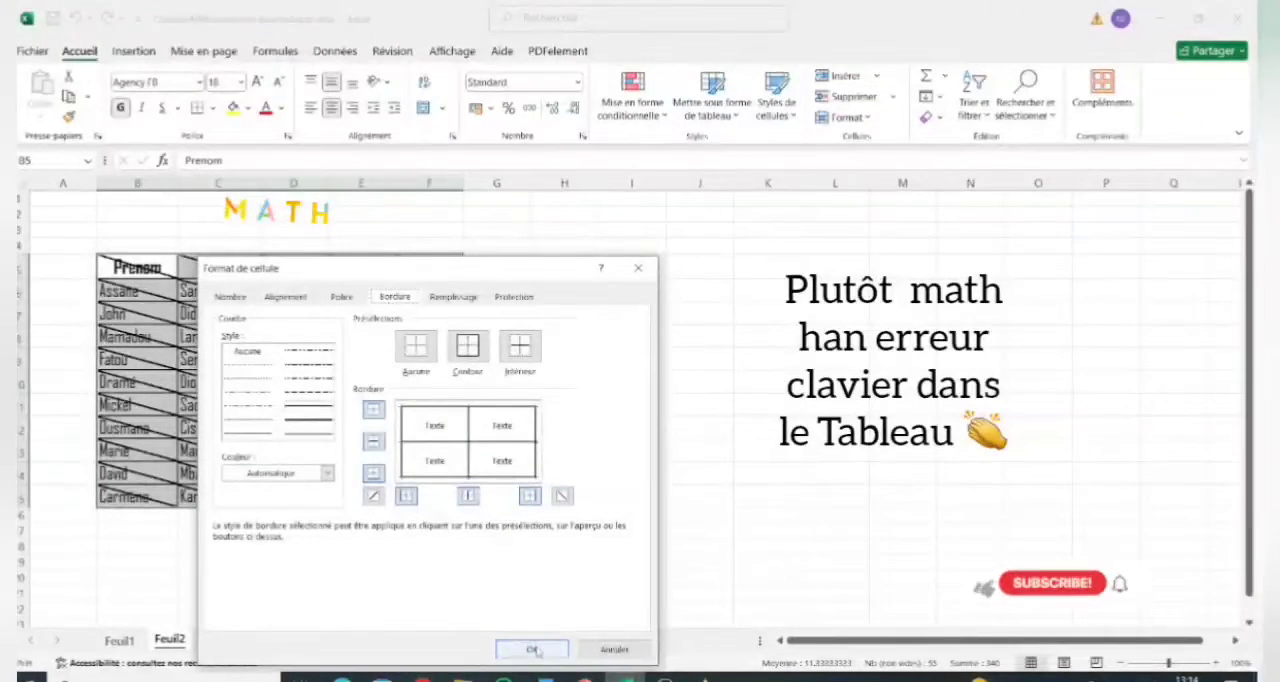
click(453, 297)
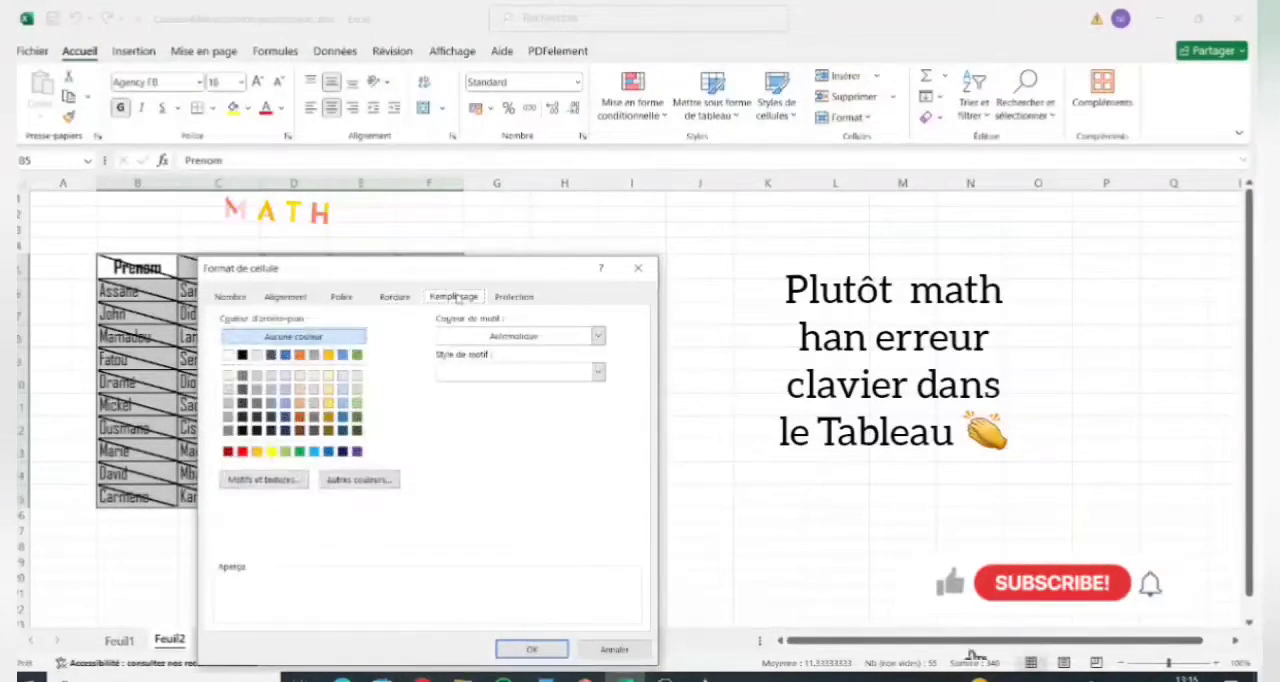
click(256, 355)
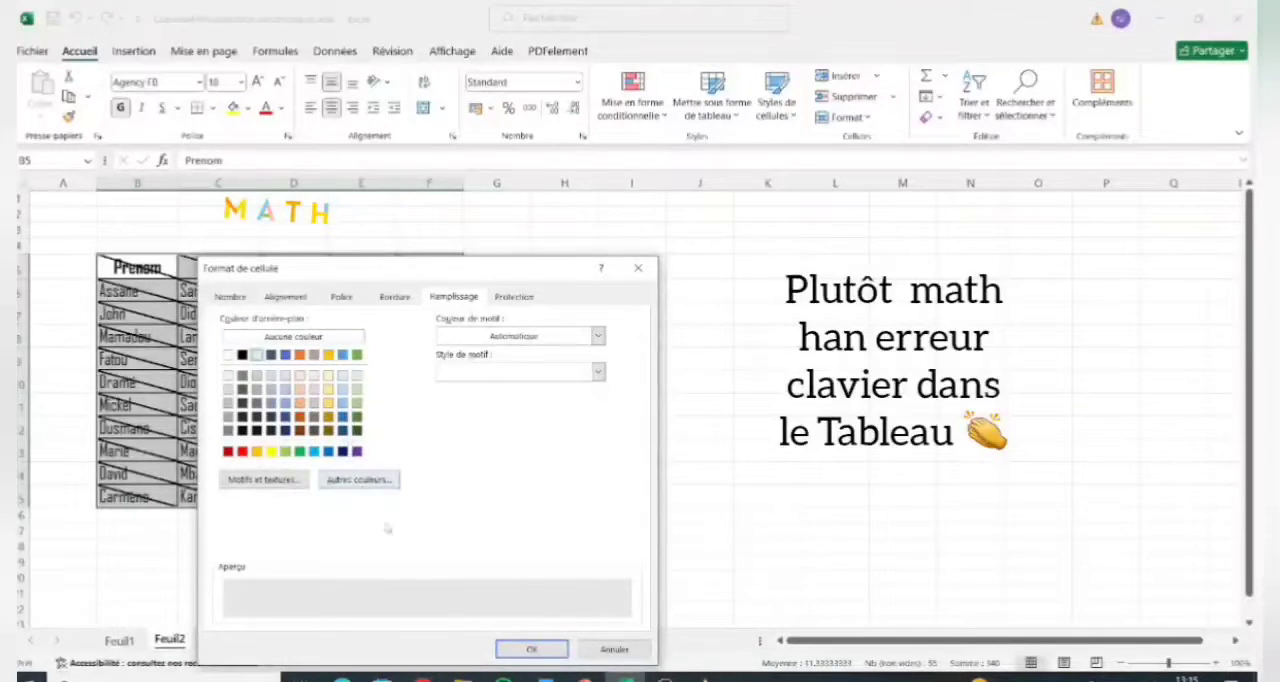
click(531, 649)
click(290, 418)
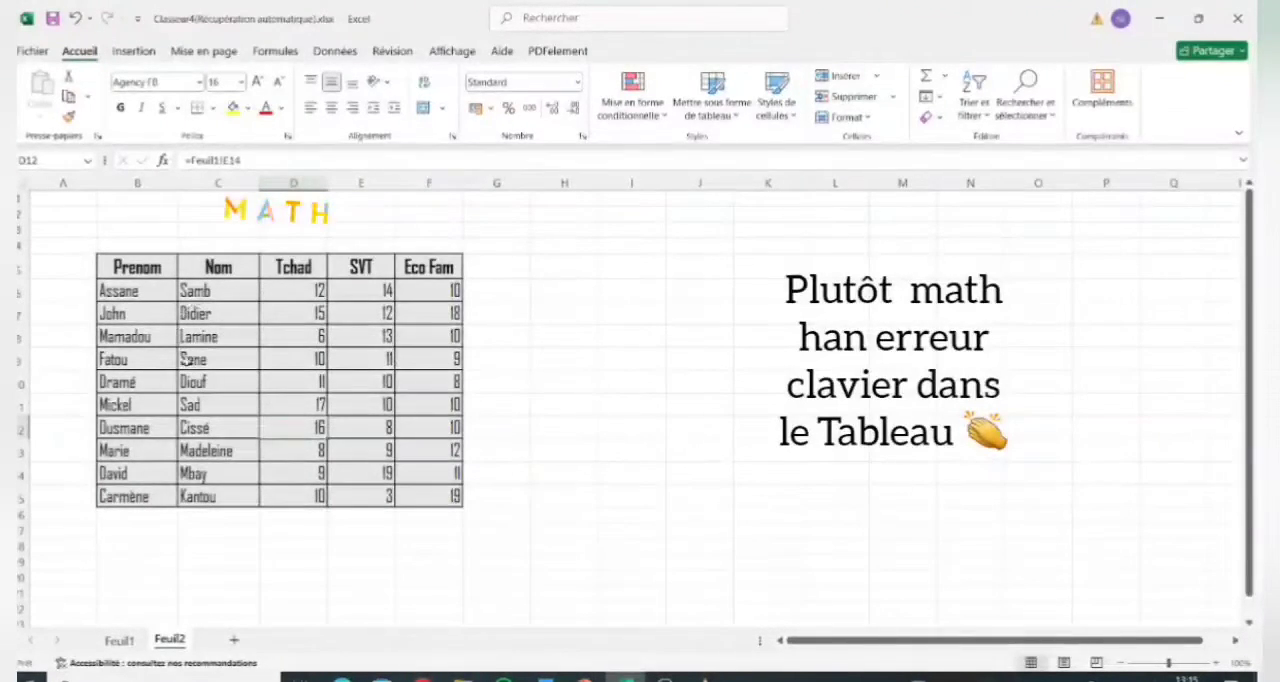
Open the cell formatting options for cell C8 in the Nom column.
right_click(252, 340)
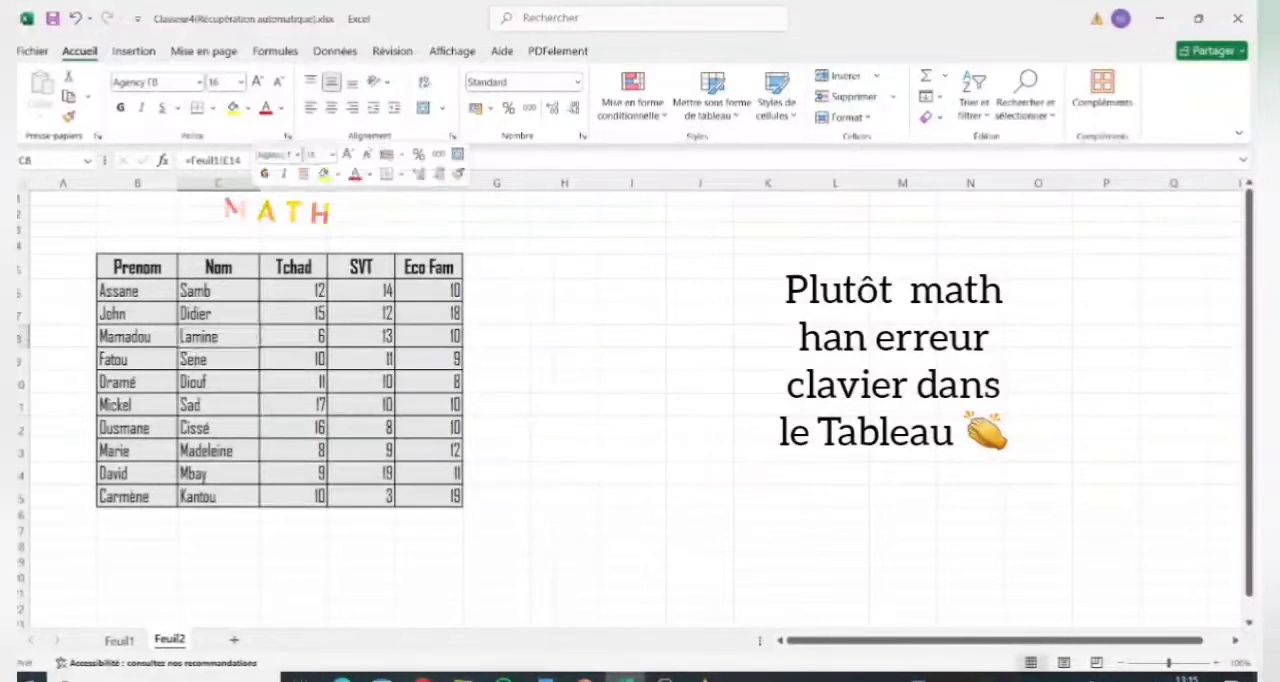
right_click(242, 339)
click(240, 339)
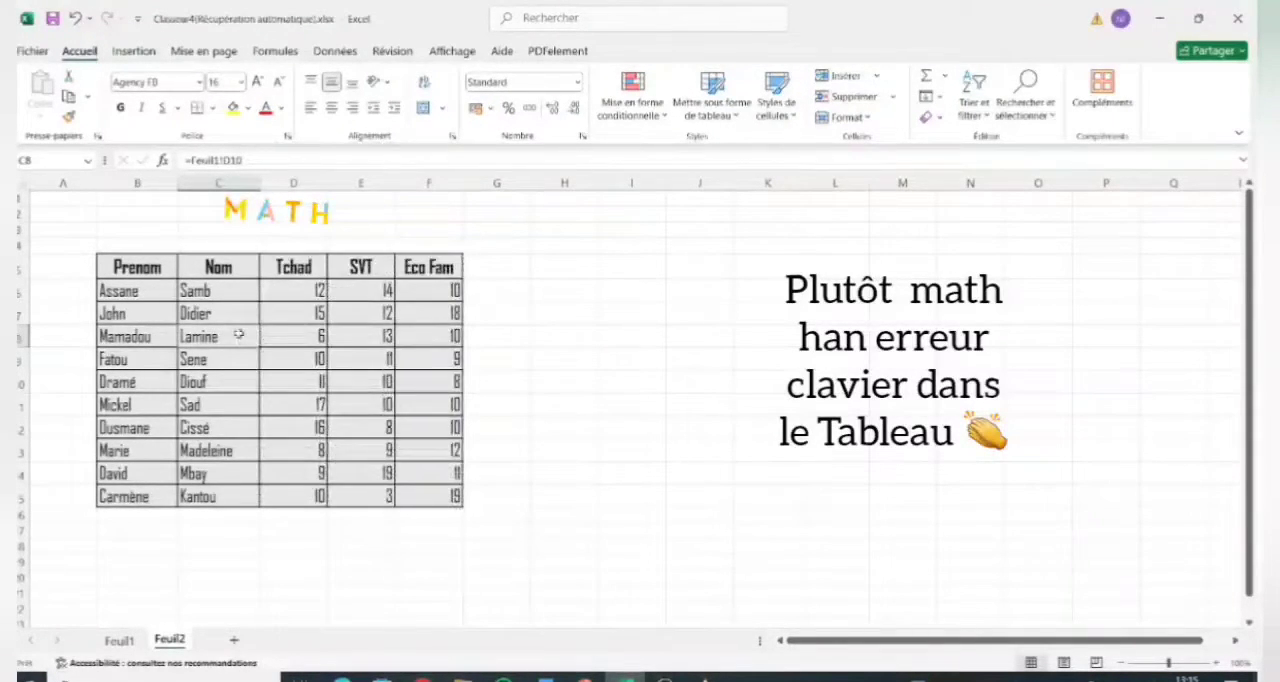
right_click(240, 340)
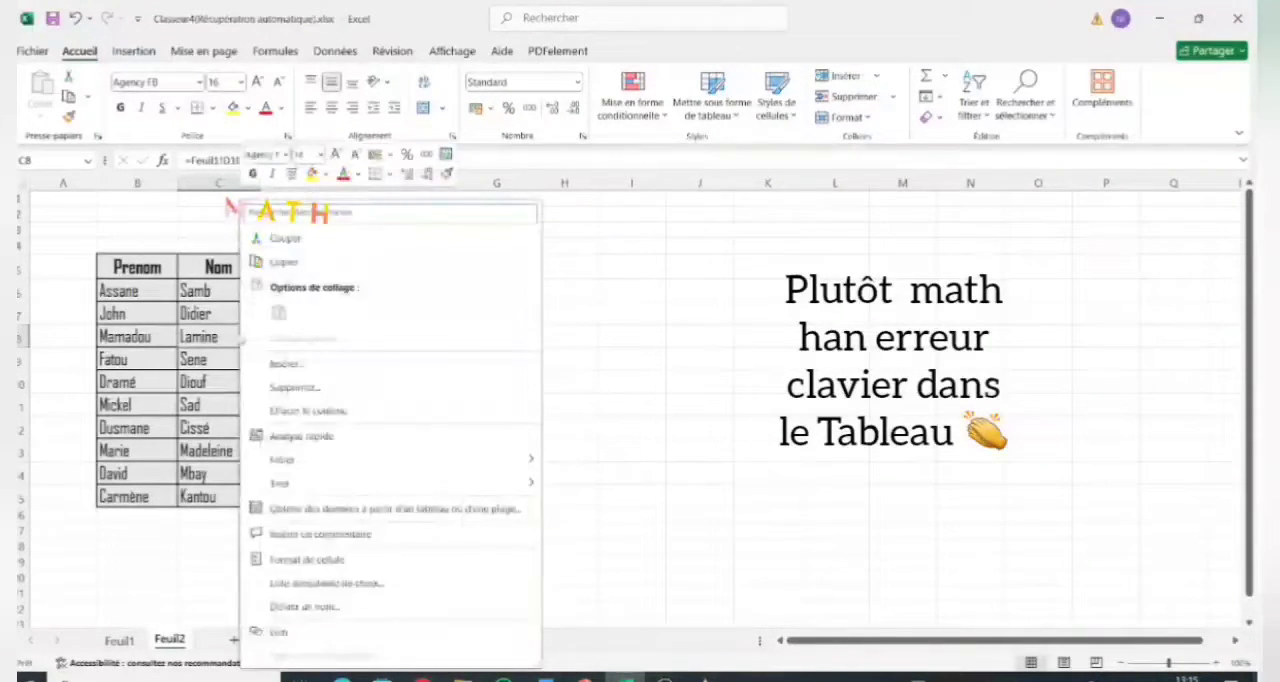
click(378, 557)
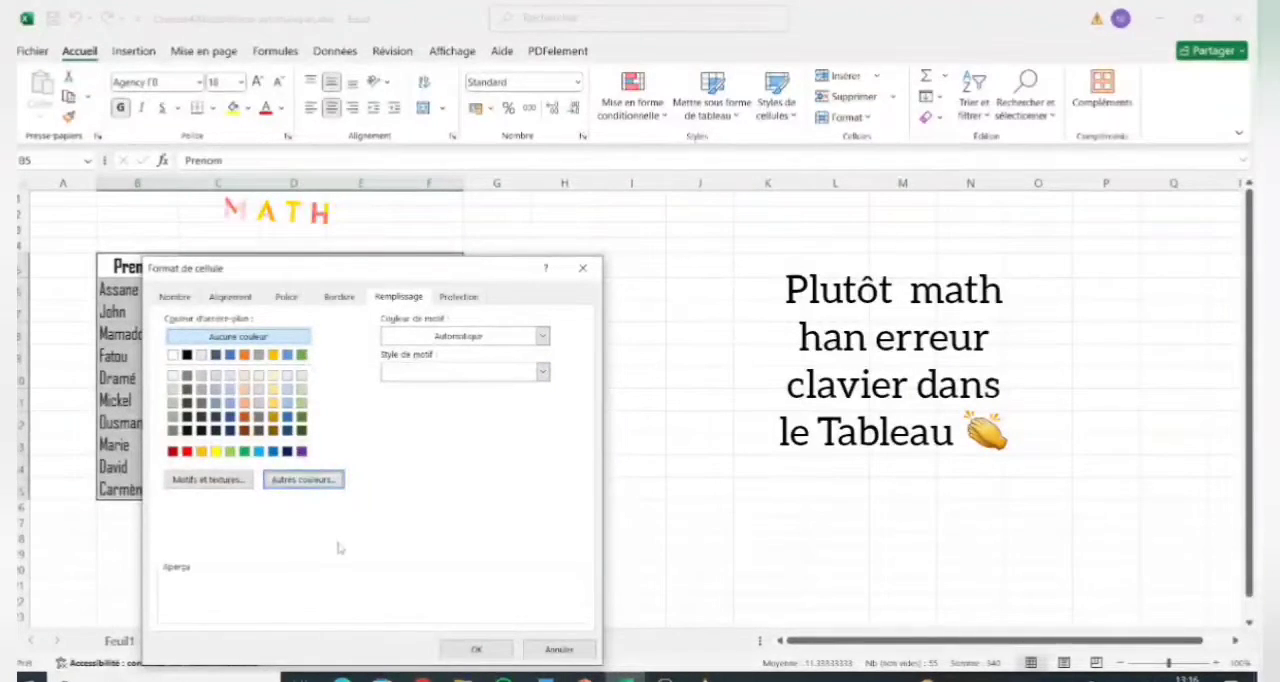
Try light blue, light green and red among the additional standard background colours for the table, and close the palette without applying one.
click(318, 482)
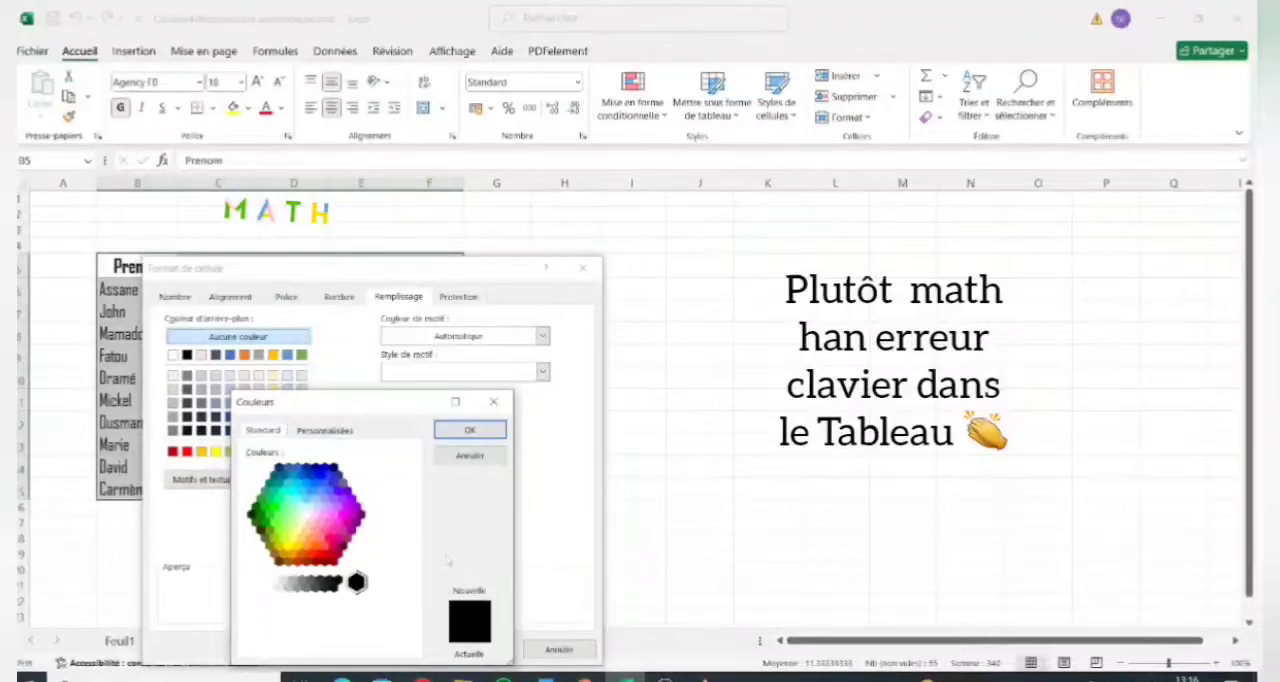
click(311, 507)
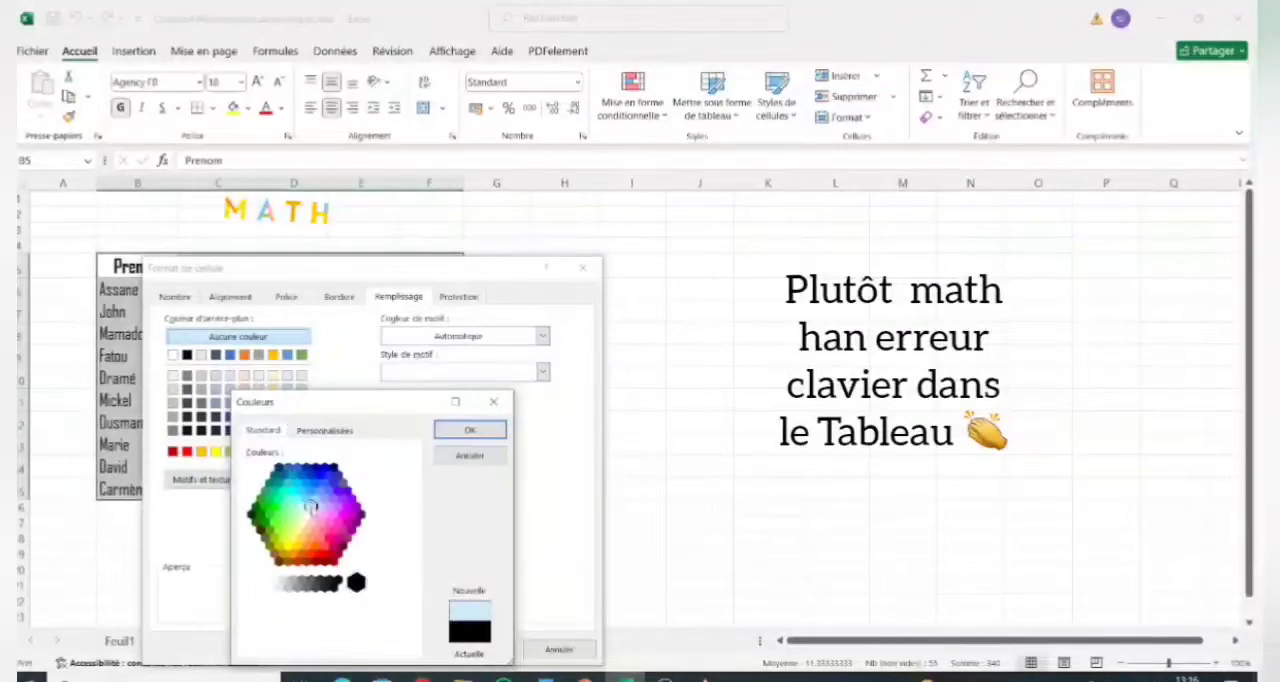
click(331, 498)
click(327, 491)
click(293, 522)
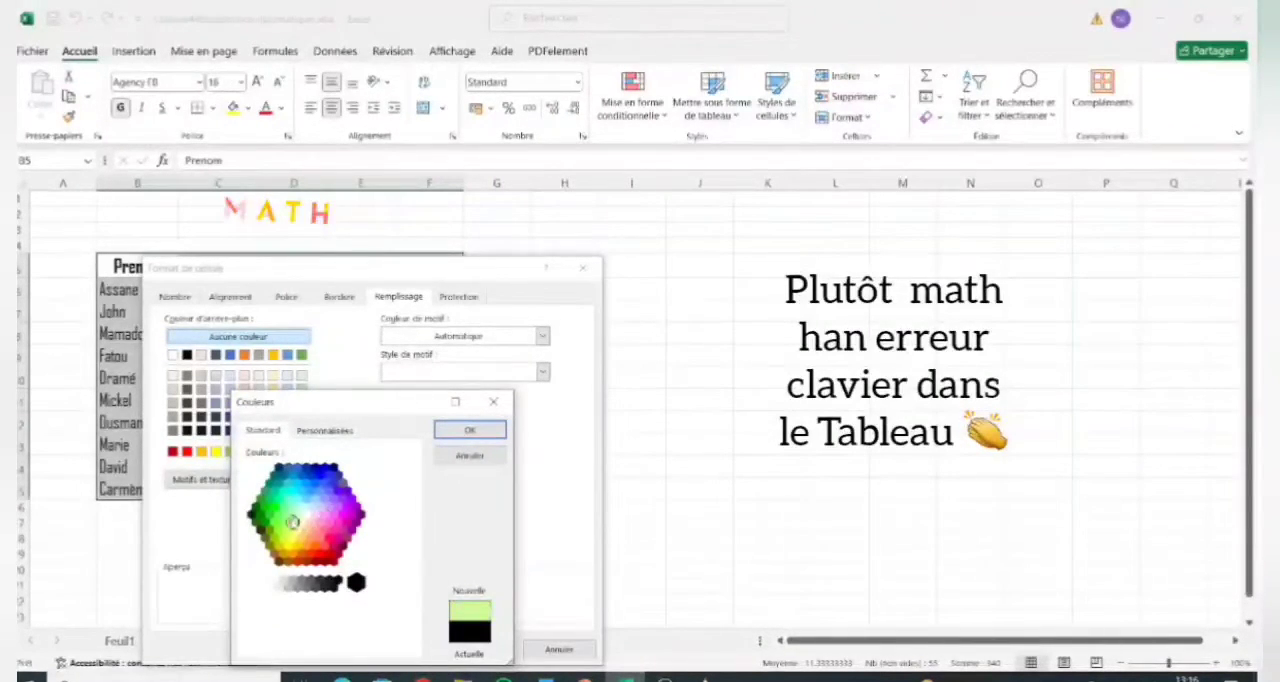
click(307, 528)
click(326, 535)
click(319, 553)
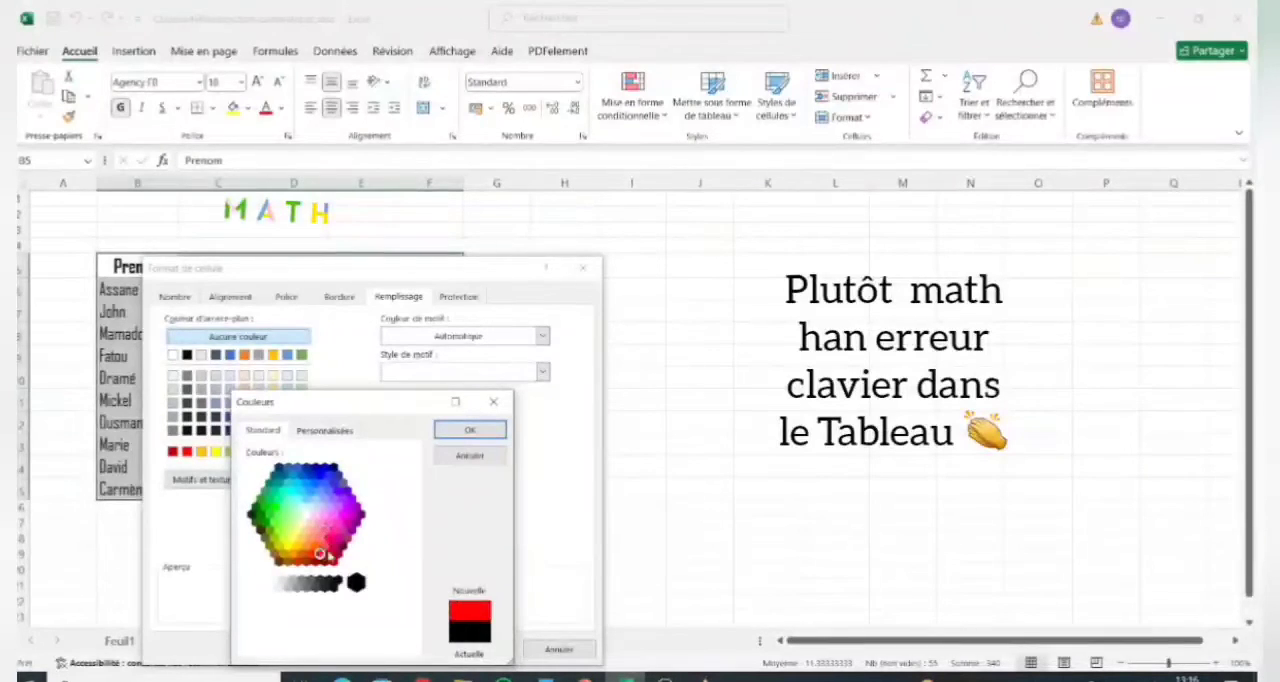
click(494, 404)
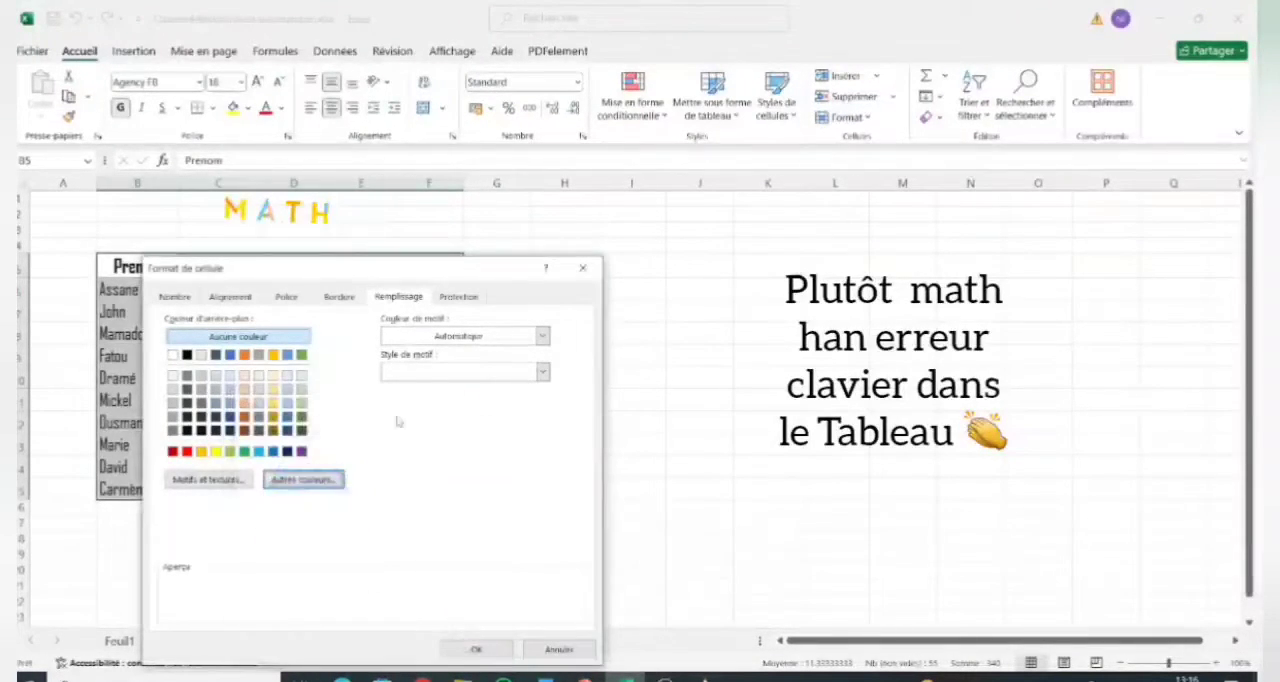
Examine the two-colour gradient fill effects and the choices for Couleur 1, and cancel the fill effects.
click(234, 481)
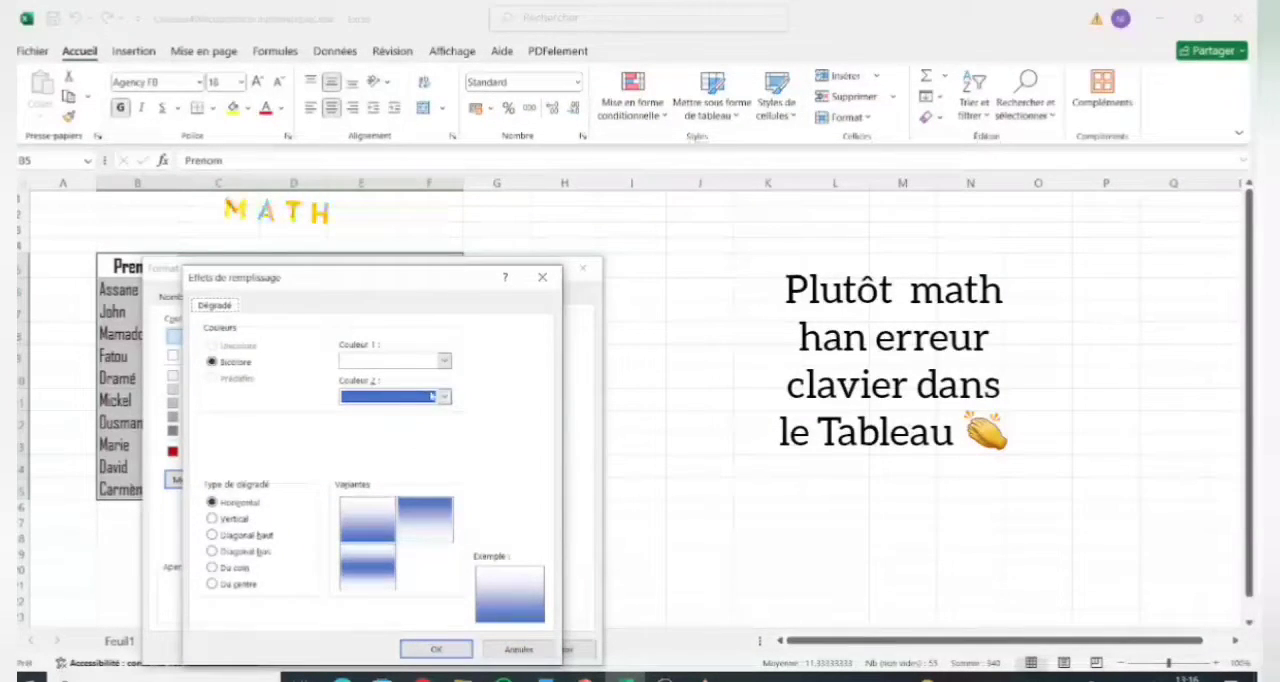
click(444, 361)
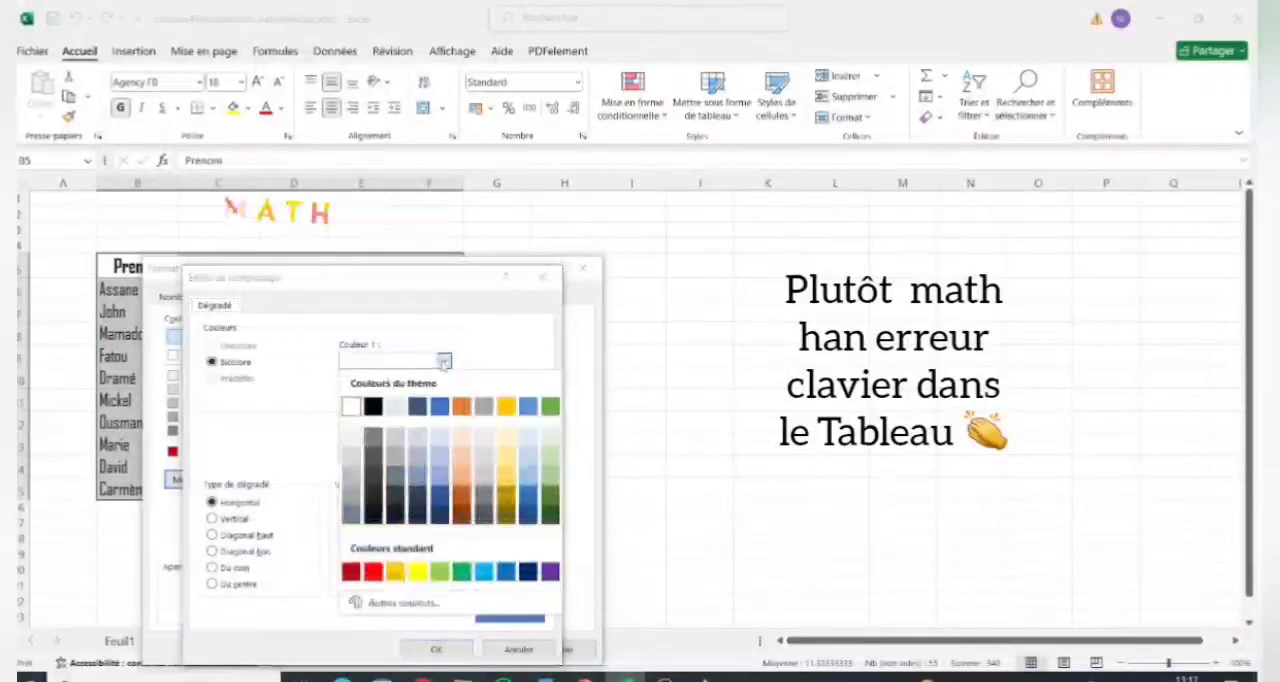
click(444, 362)
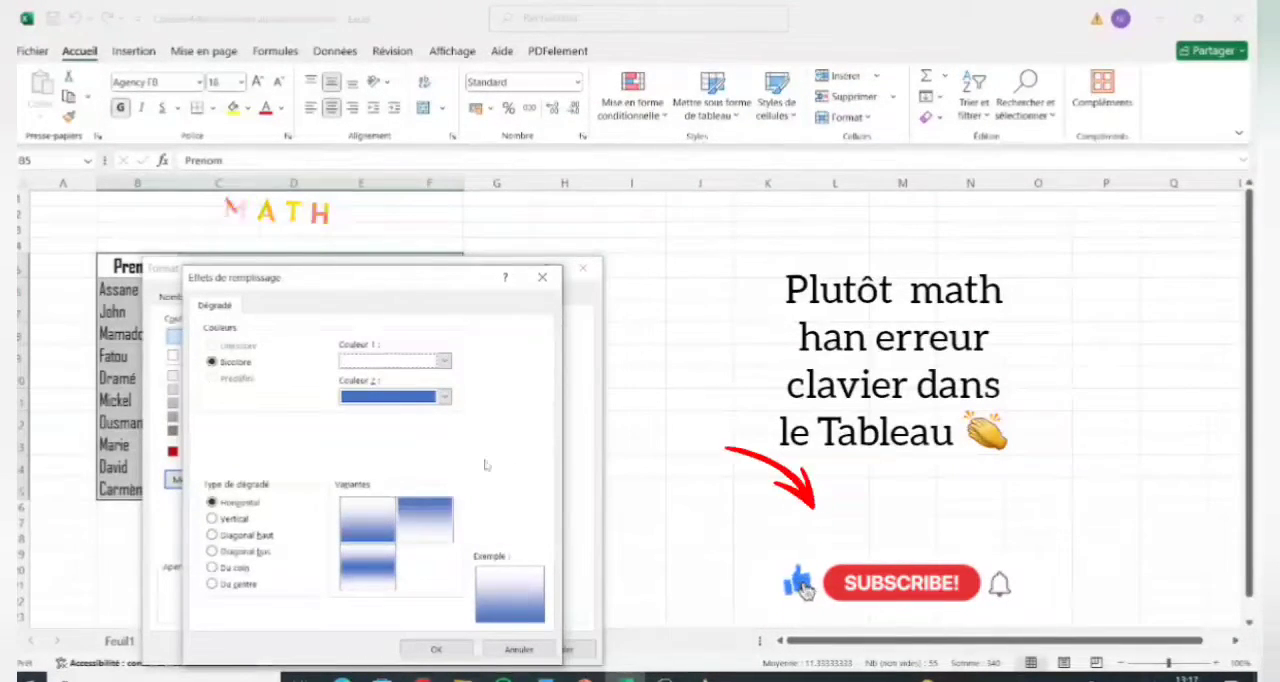
click(519, 649)
Review the protection, fill, border, font and alignment settings of the table, cancel the cell formatting and select cell B6.
click(458, 298)
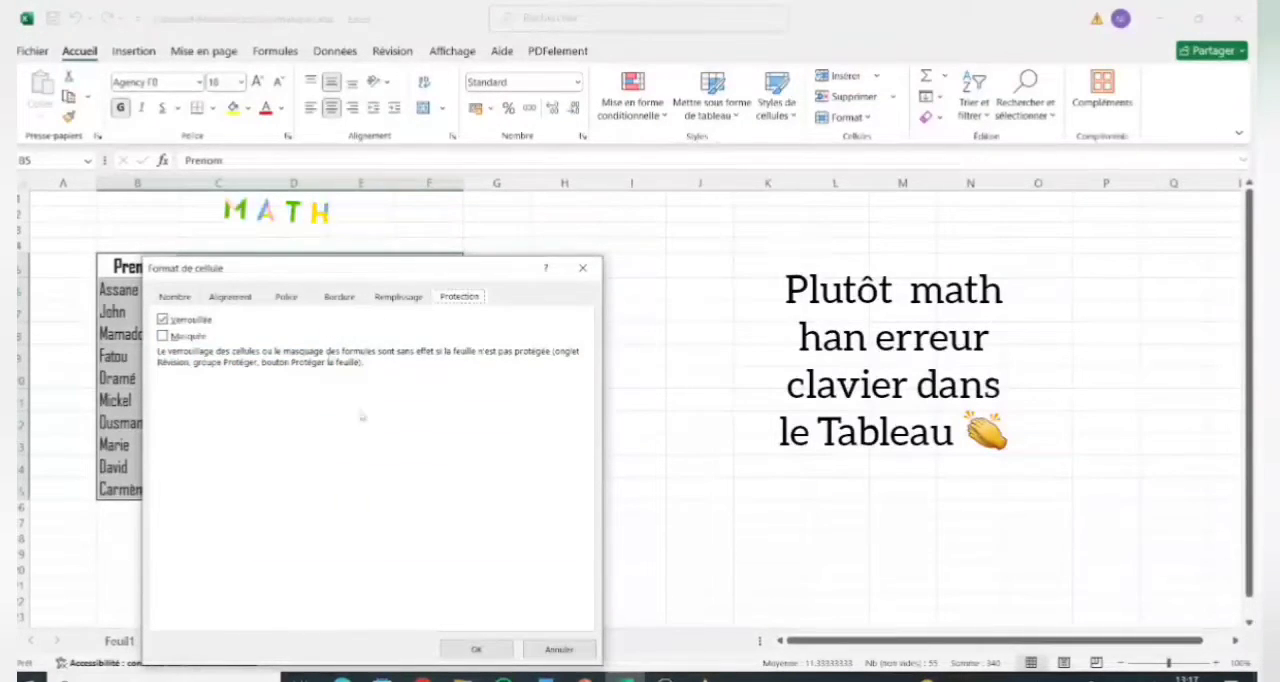
click(397, 298)
click(340, 298)
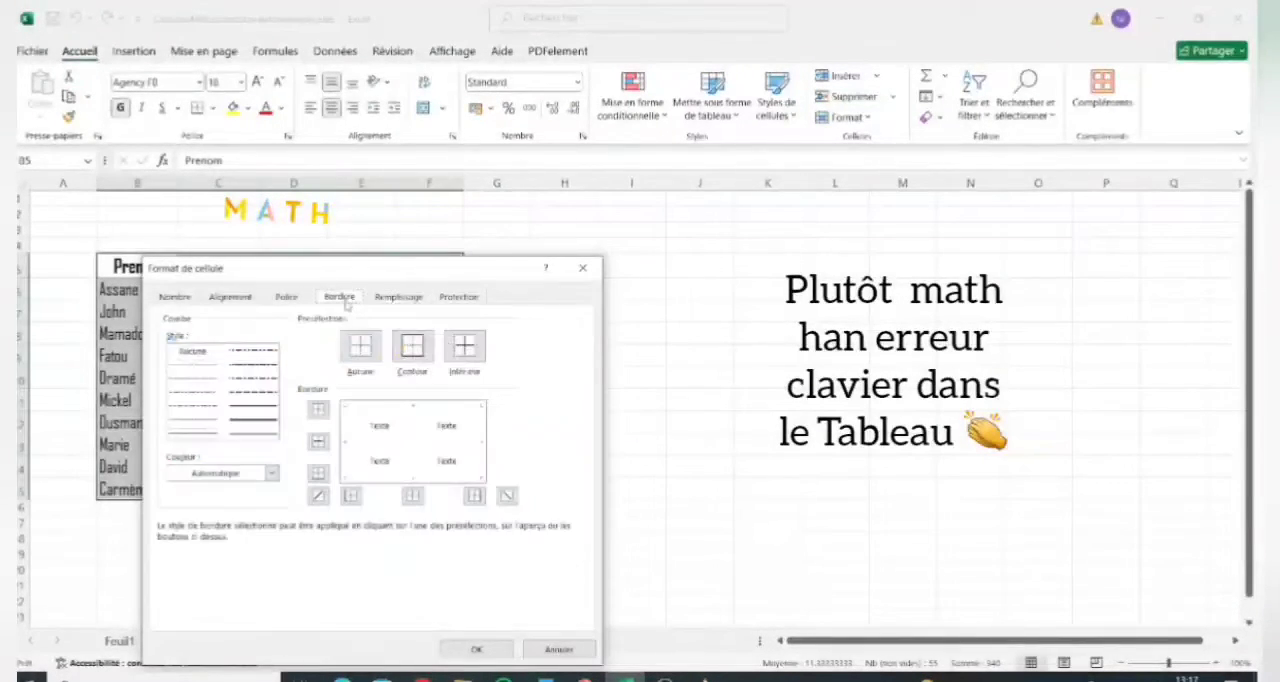
click(286, 298)
click(233, 298)
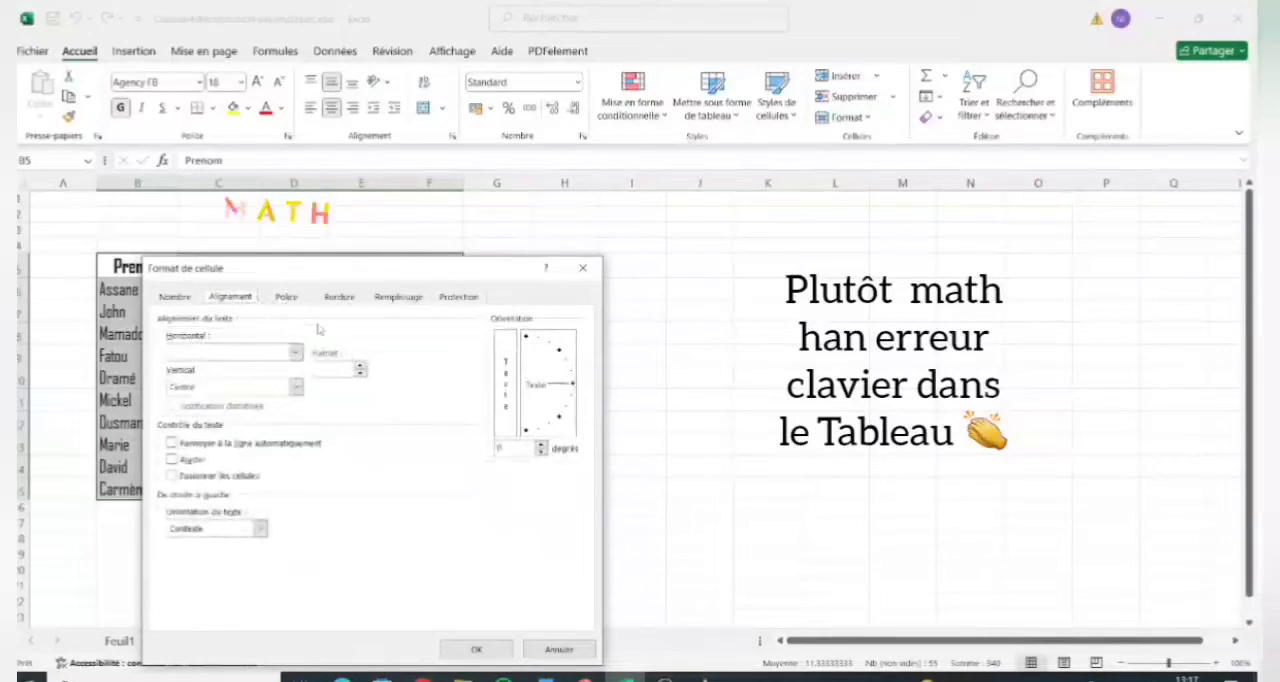
click(282, 299)
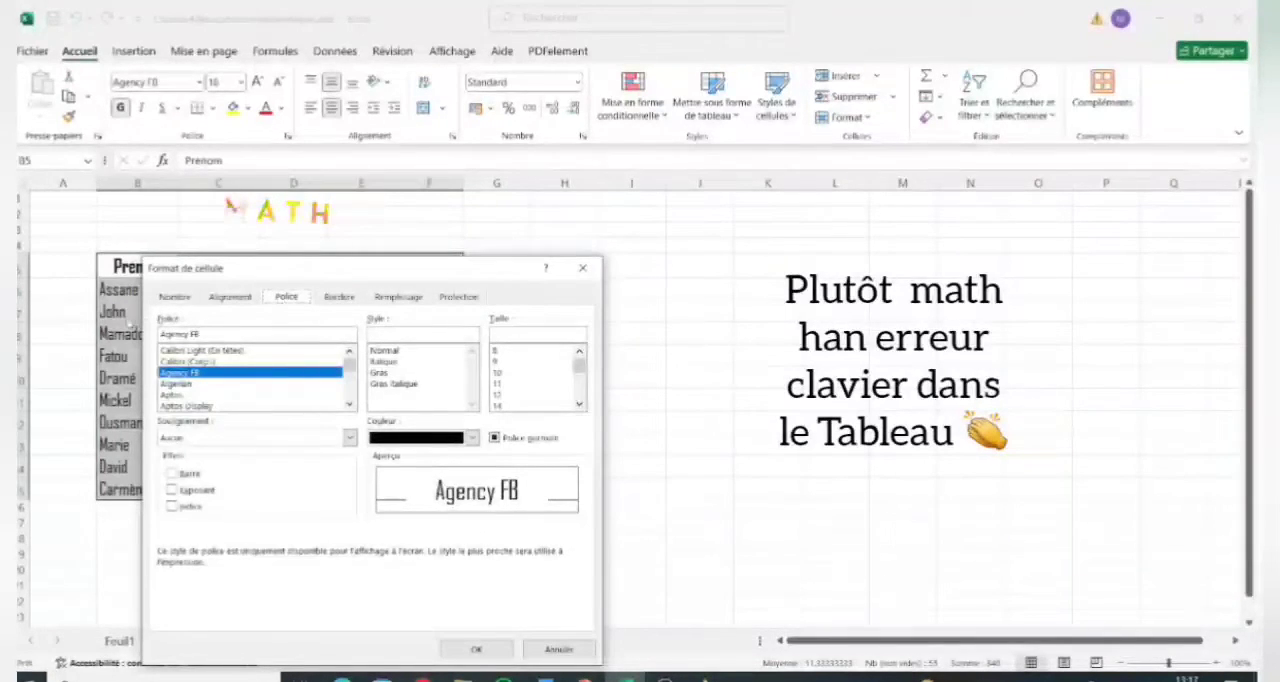
click(564, 650)
click(172, 289)
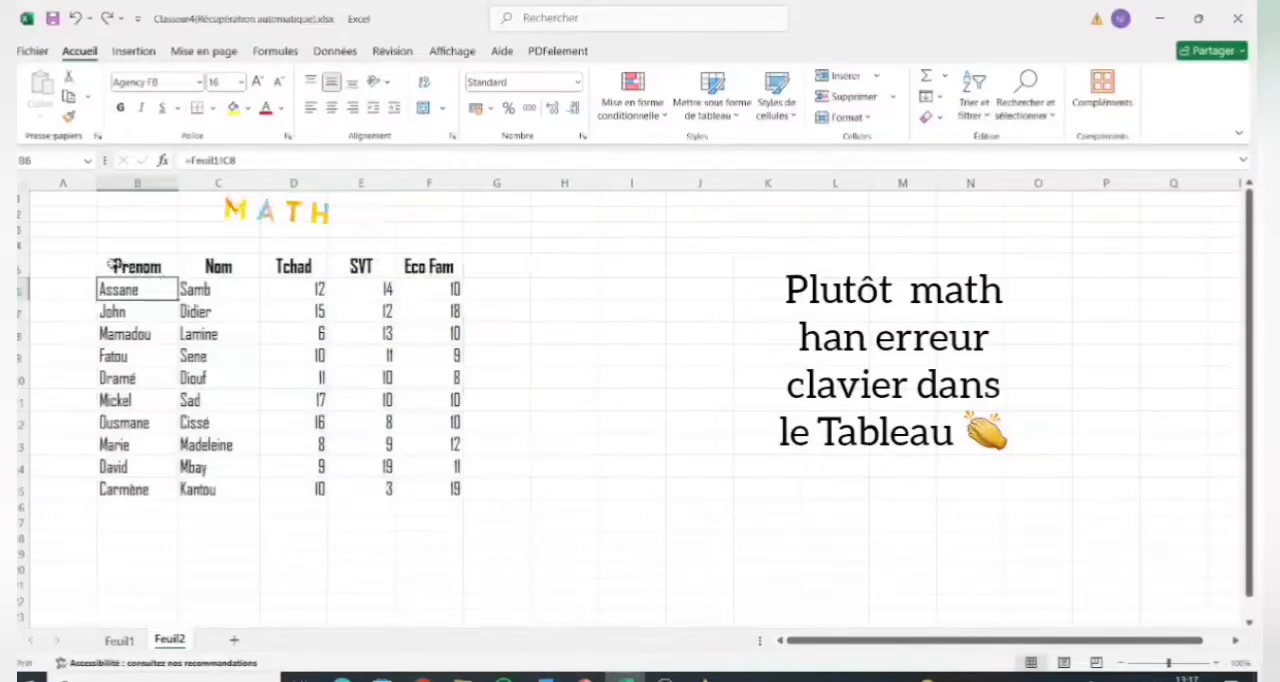
Fill the header row B5:F5, from Prenom to Eco Fam, with a light grey background colour.
drag(115, 264, 462, 284)
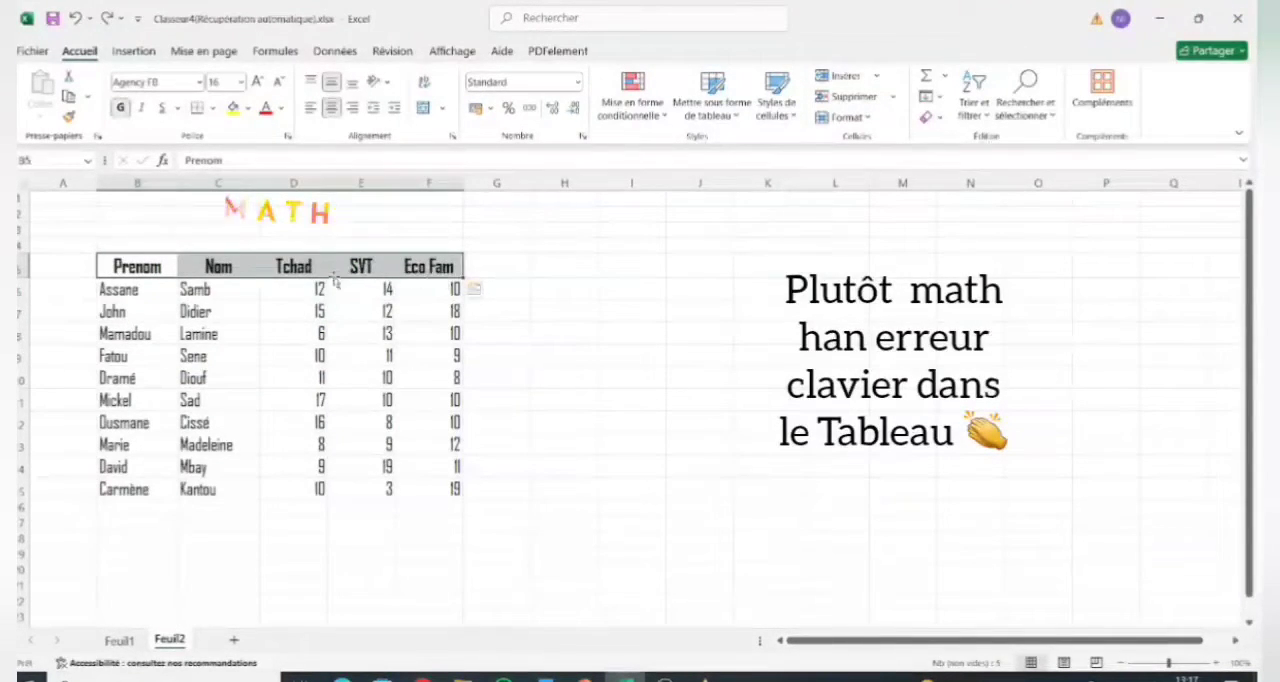
right_click(273, 261)
click(404, 563)
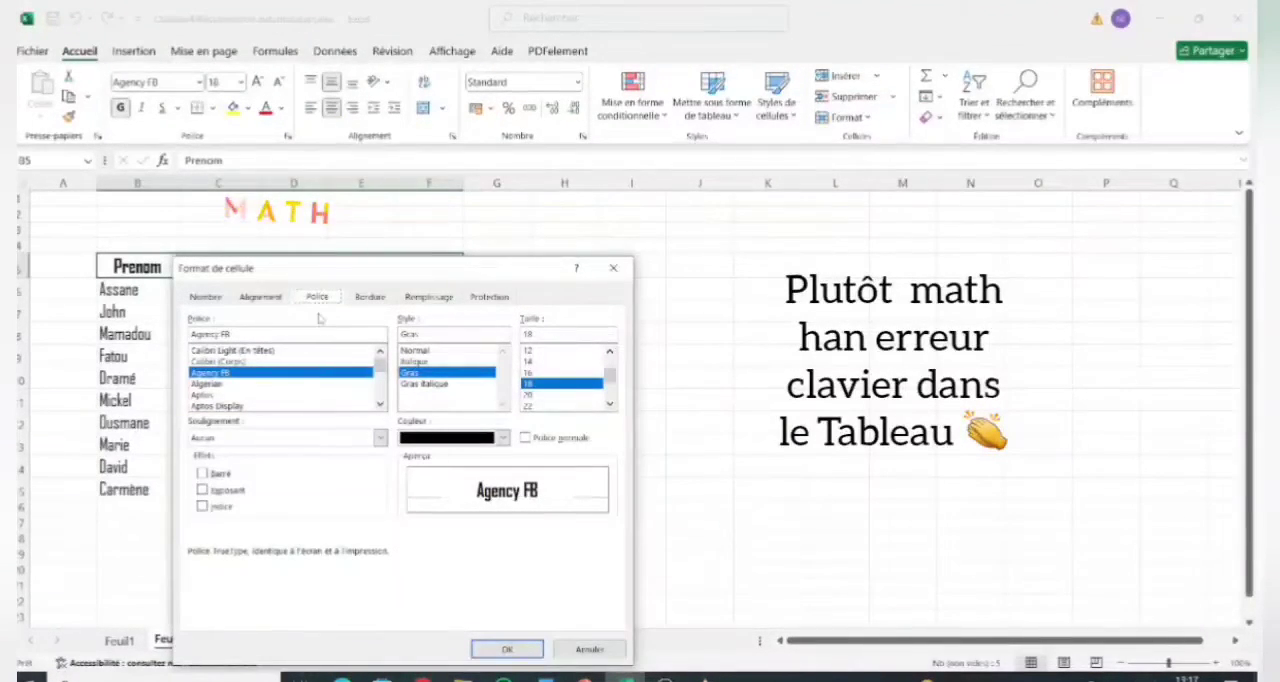
click(370, 297)
click(429, 298)
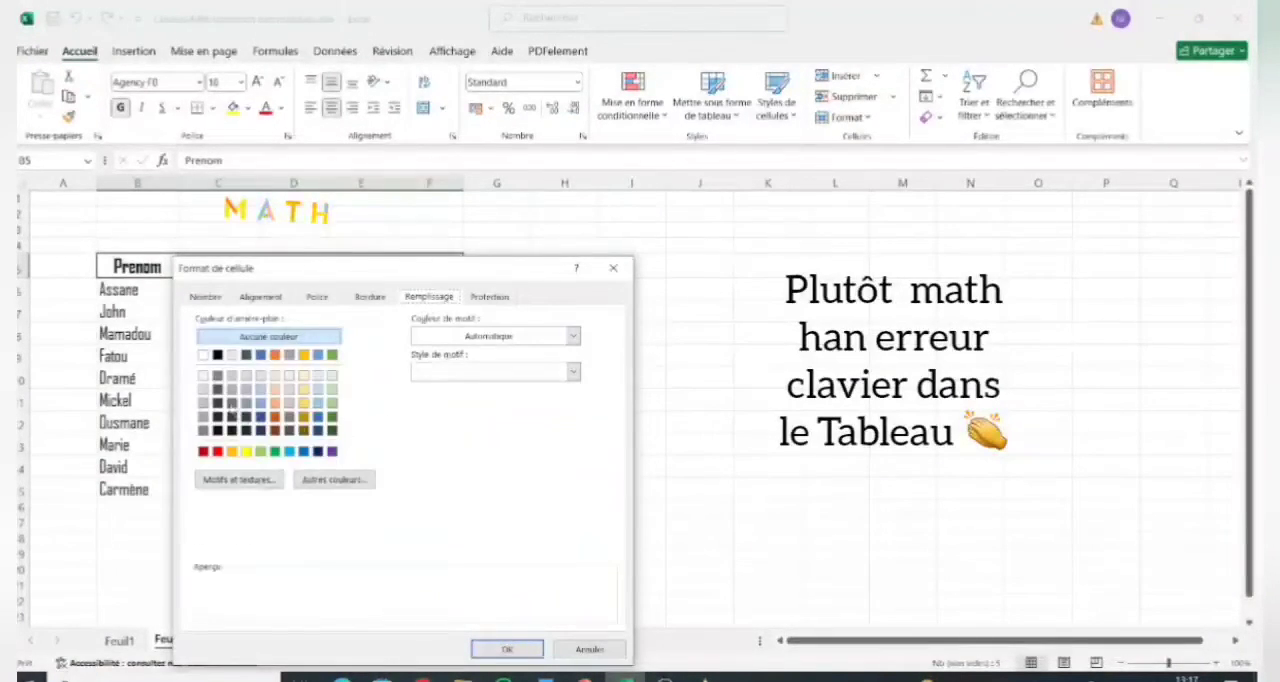
click(231, 355)
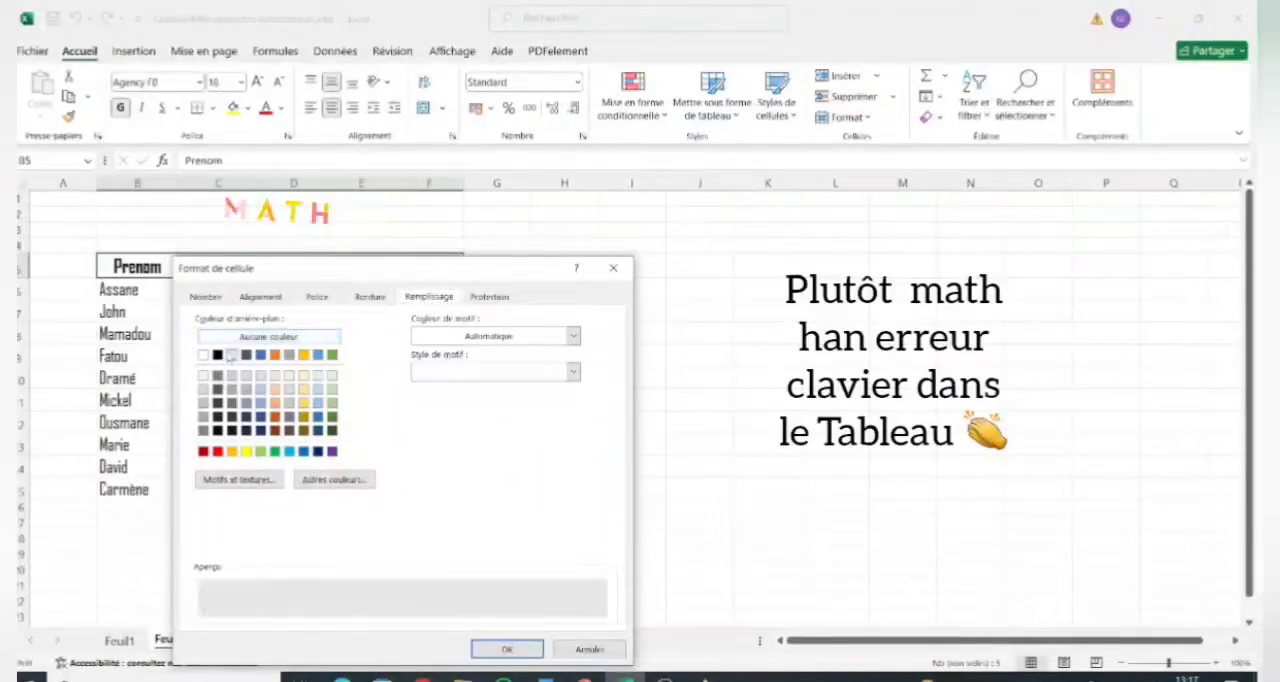
click(507, 649)
click(325, 587)
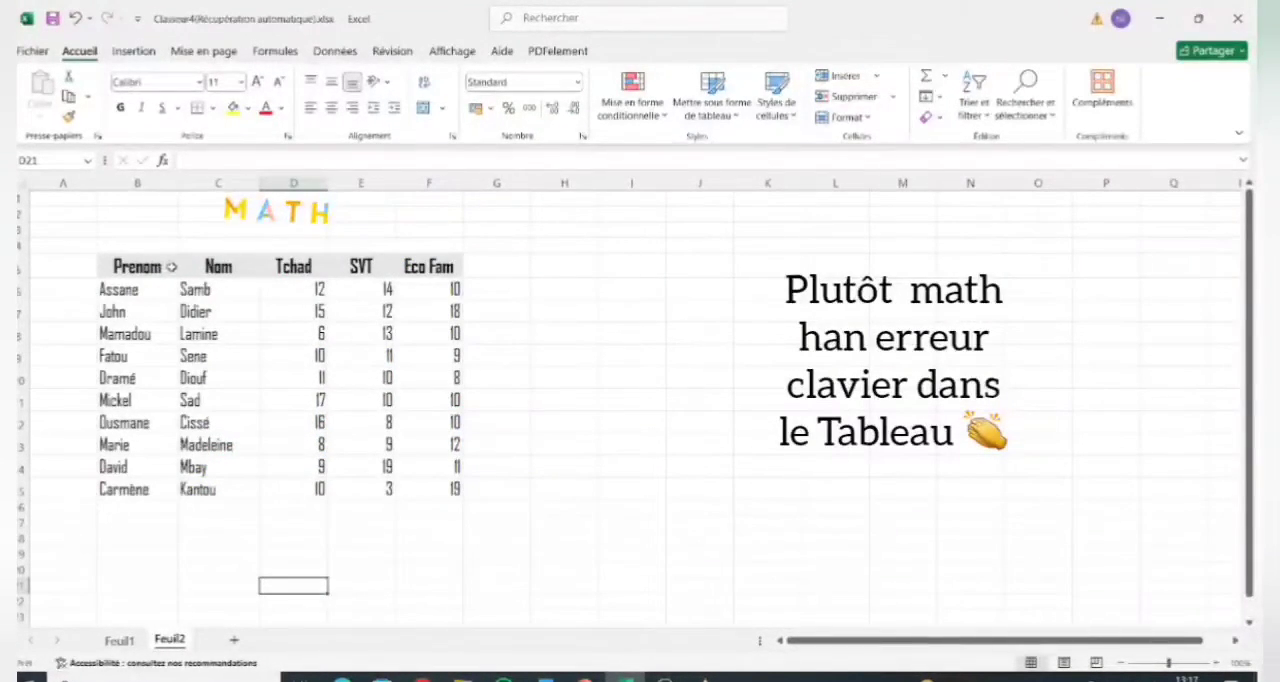
Set solid borders on all four outer edges of the marks table B5:F15 in the cell formatting.
click(170, 268)
right_click(175, 272)
click(167, 272)
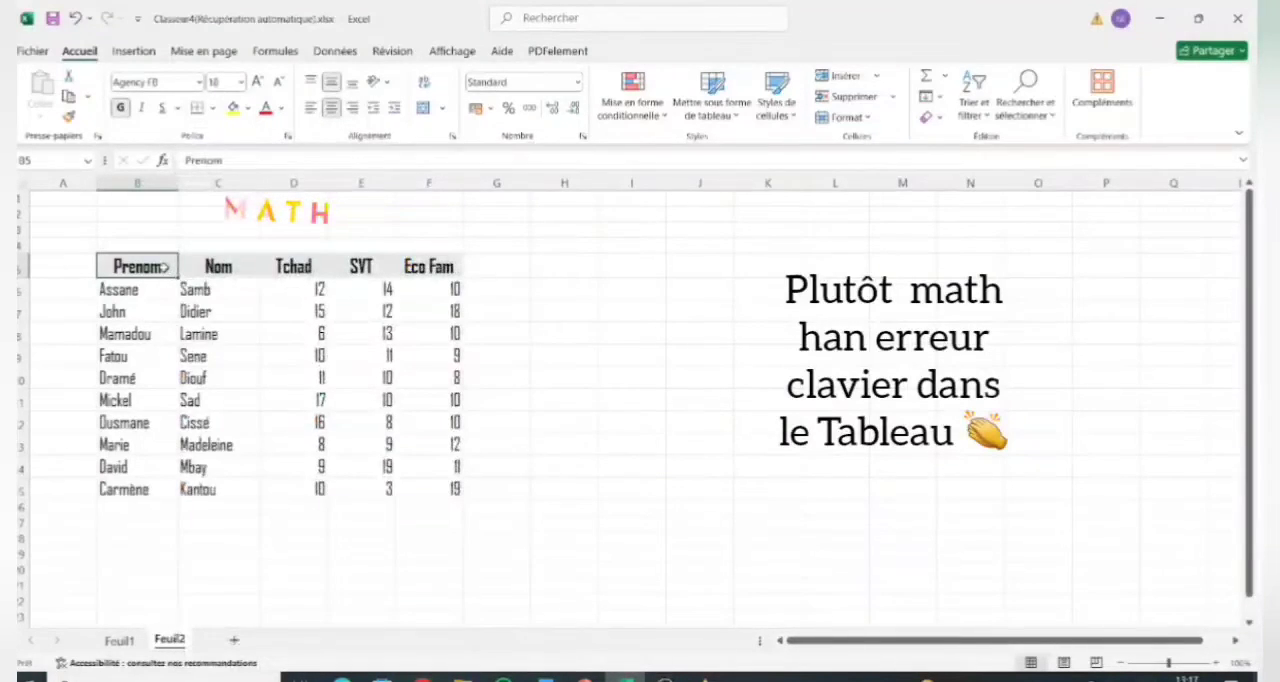
drag(167, 272, 431, 489)
right_click(354, 424)
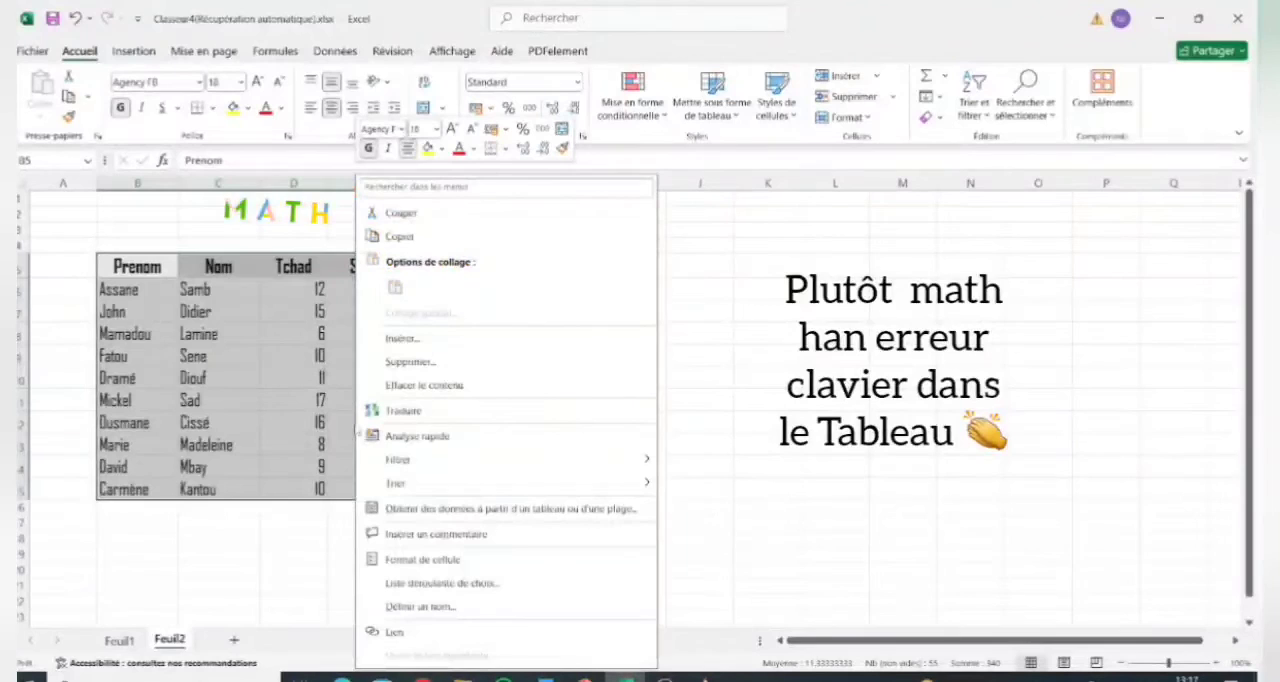
click(420, 559)
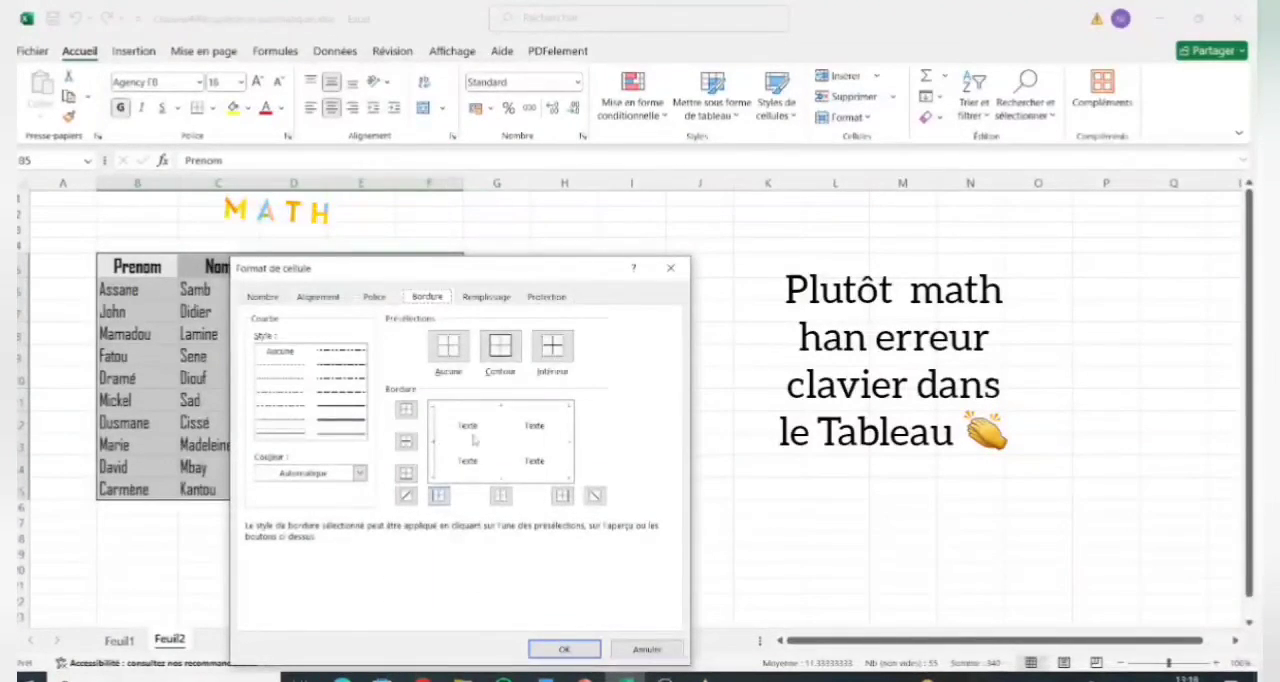
click(439, 495)
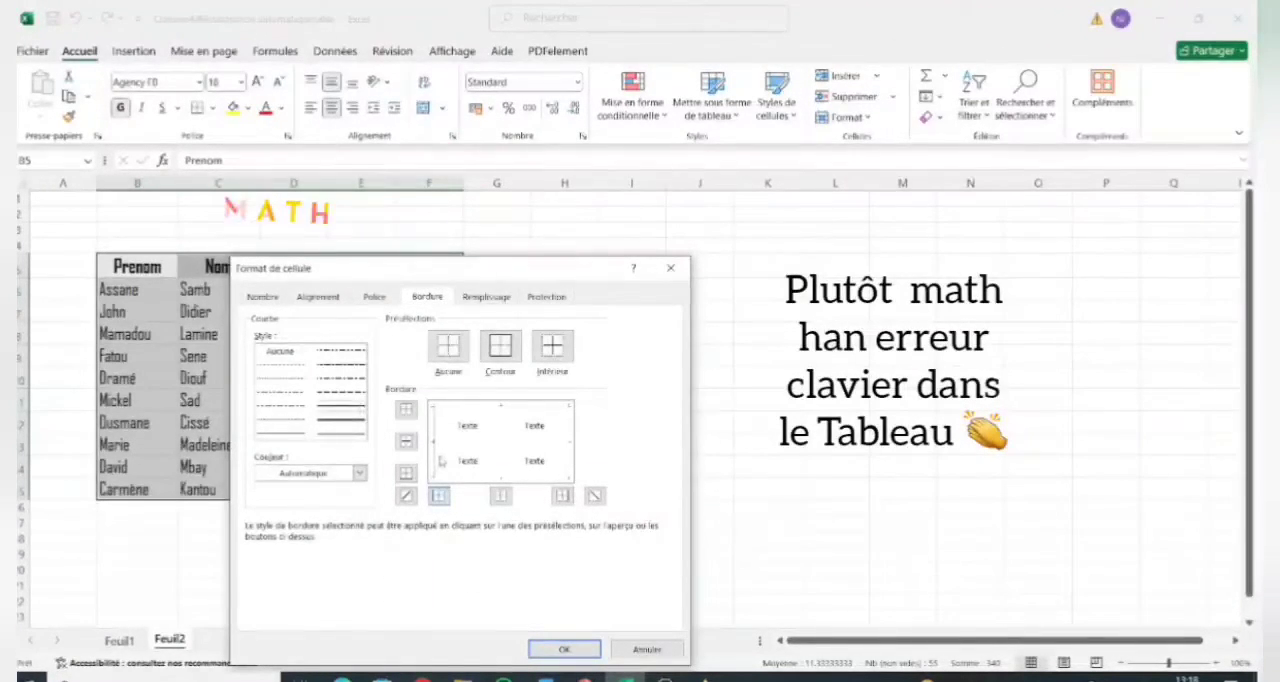
click(497, 410)
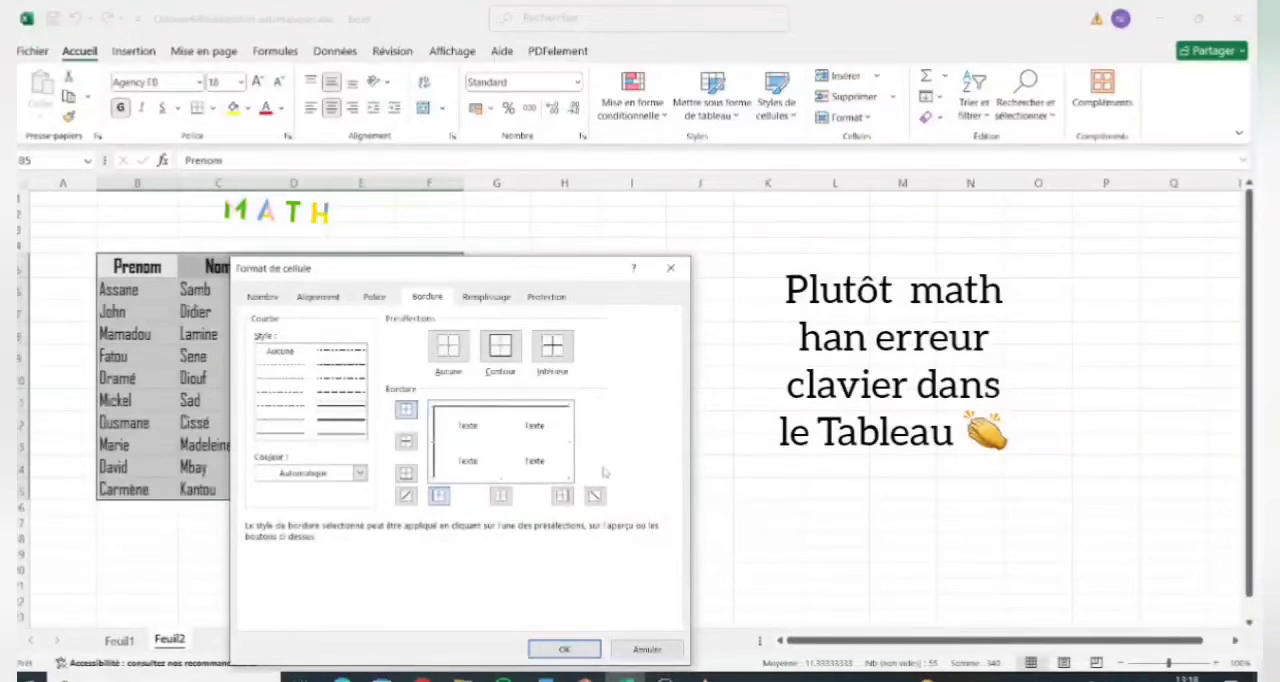
click(570, 444)
click(505, 478)
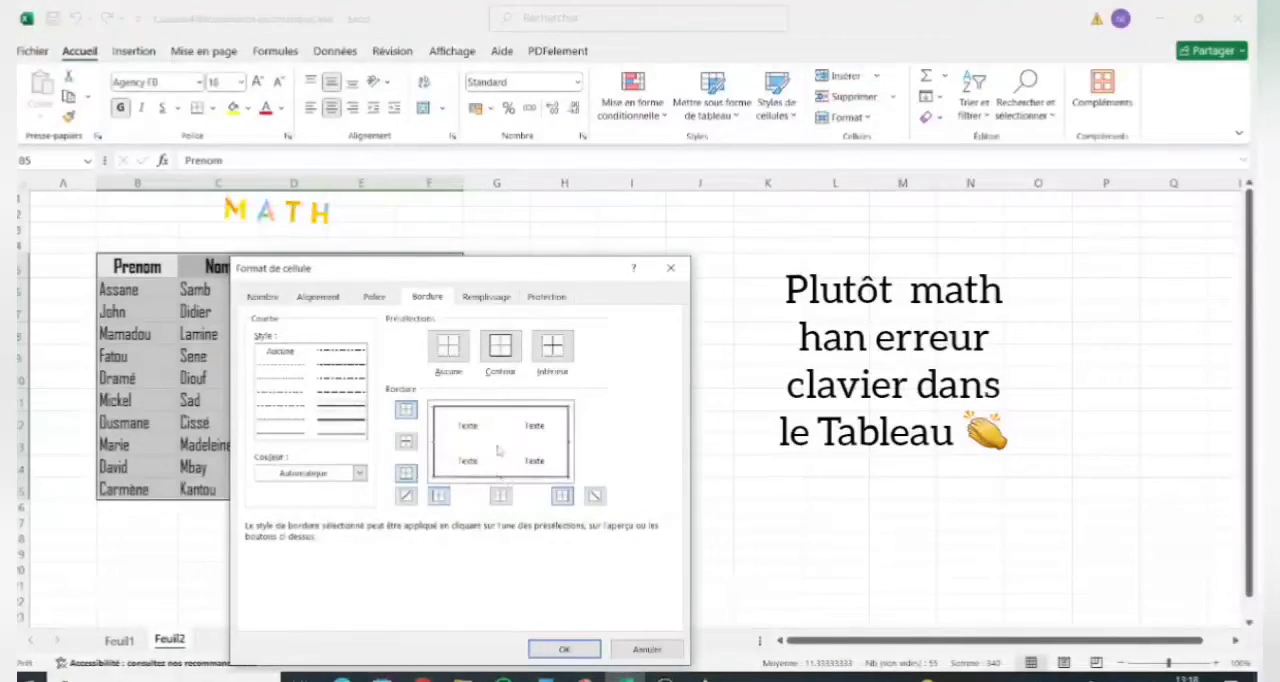
Add the inner horizontal and vertical borders to the marks table and apply the formatting.
click(500, 450)
click(482, 450)
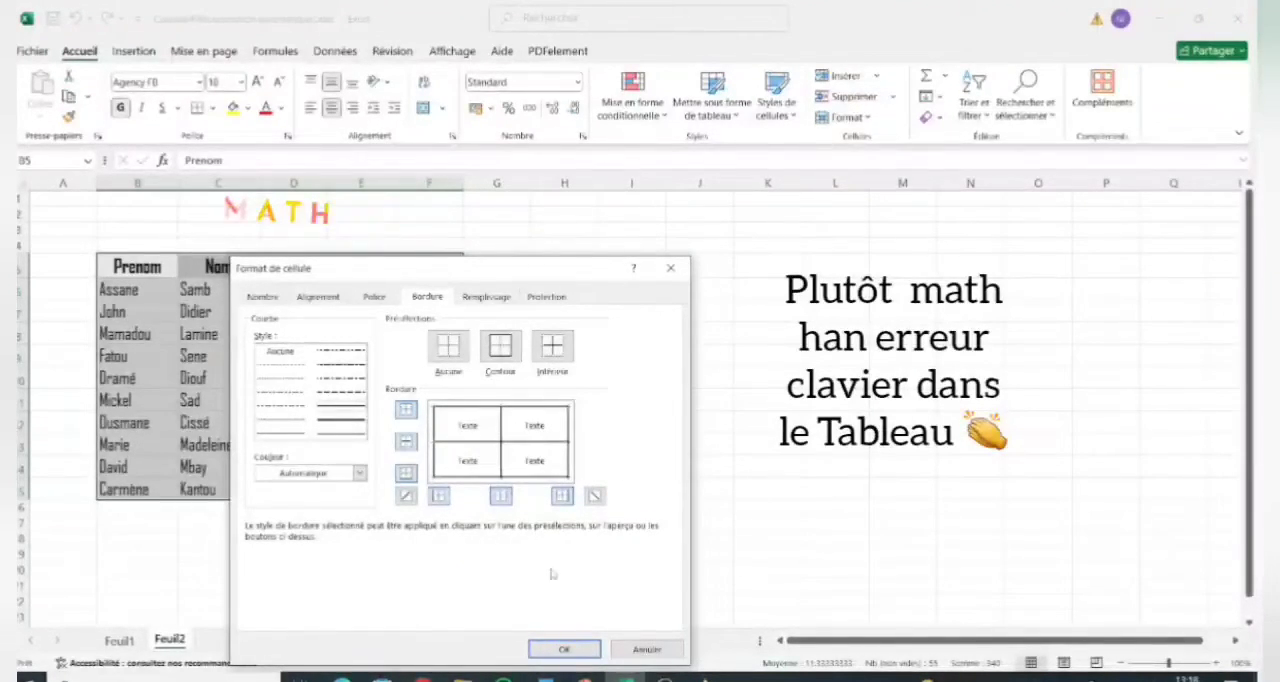
click(564, 649)
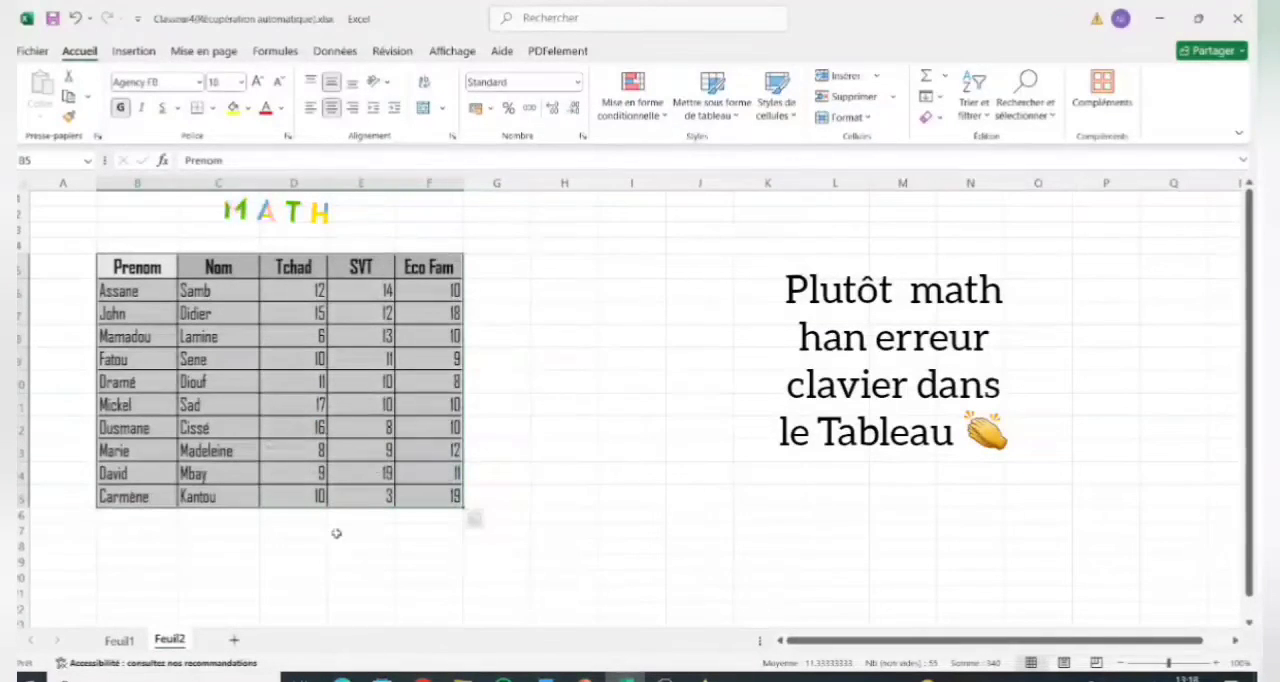
click(306, 545)
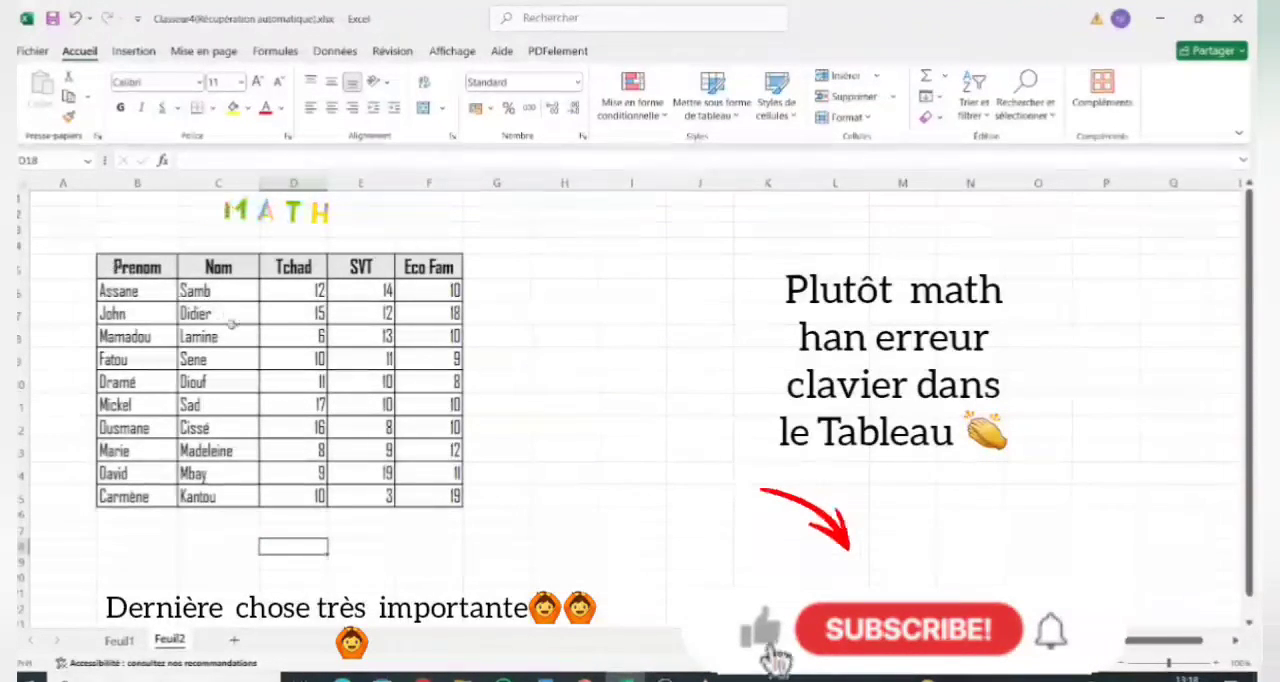
Hide the worksheet's gridlines on Feuil2 and deselect the marks table.
drag(130, 267, 435, 497)
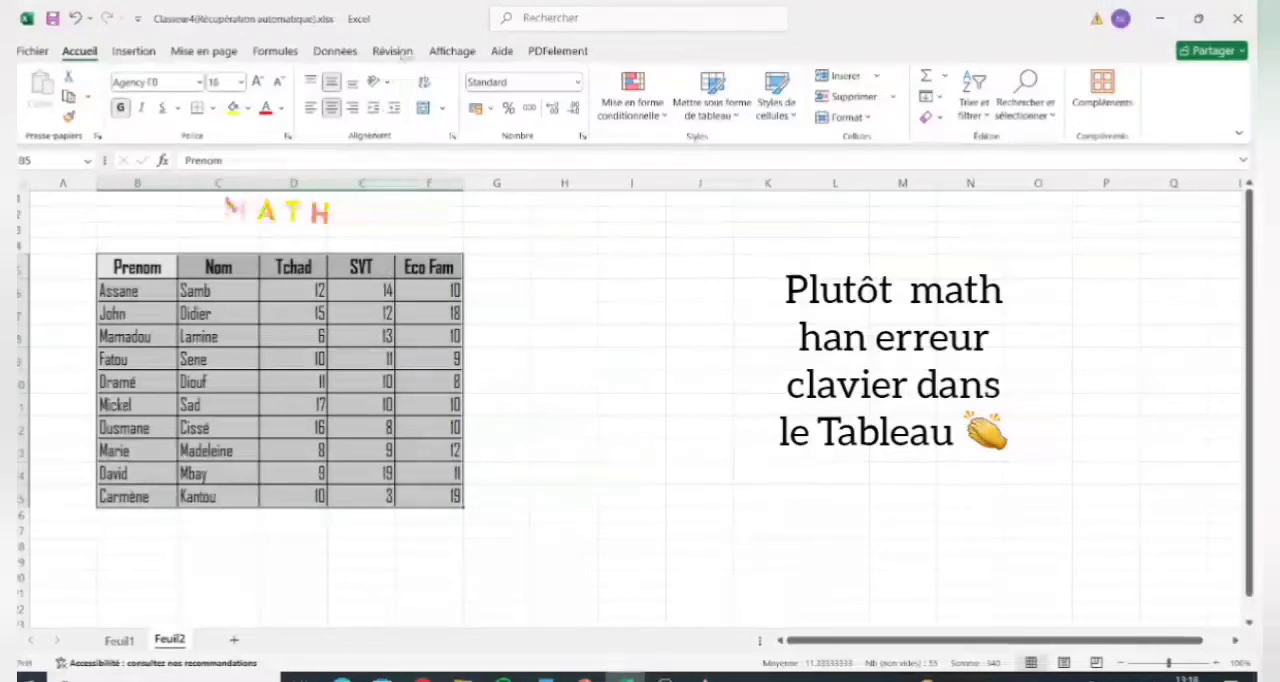
click(448, 52)
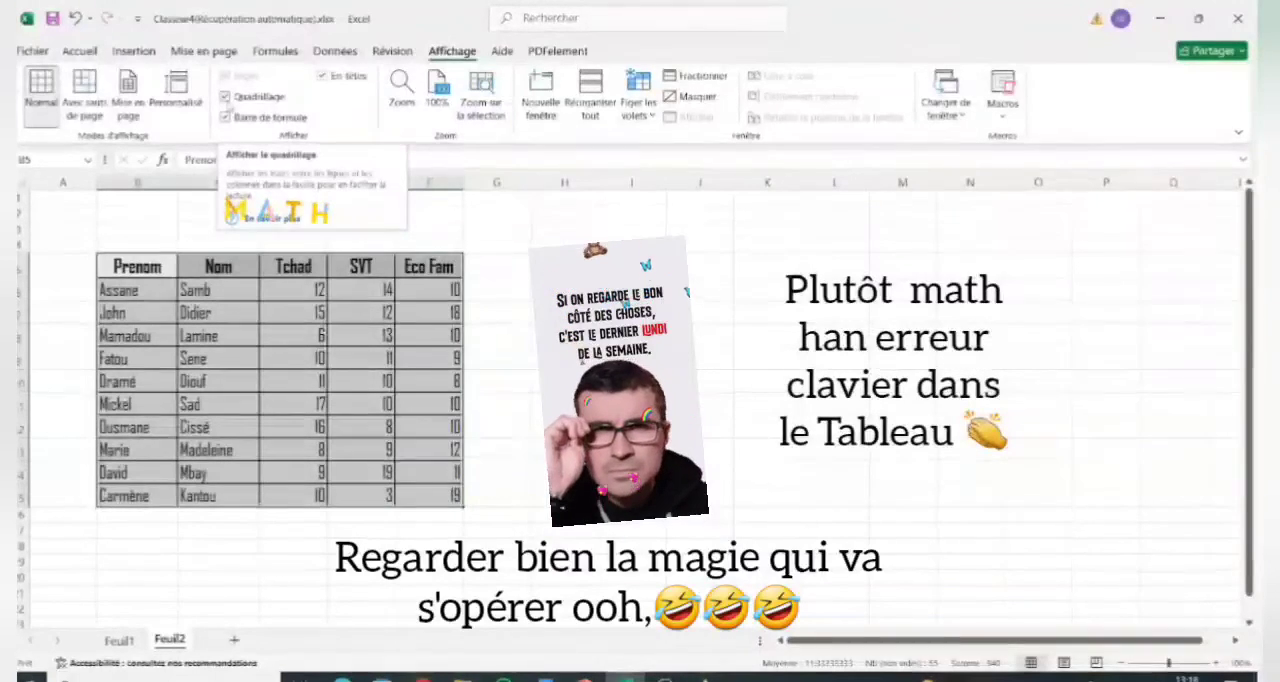
click(226, 97)
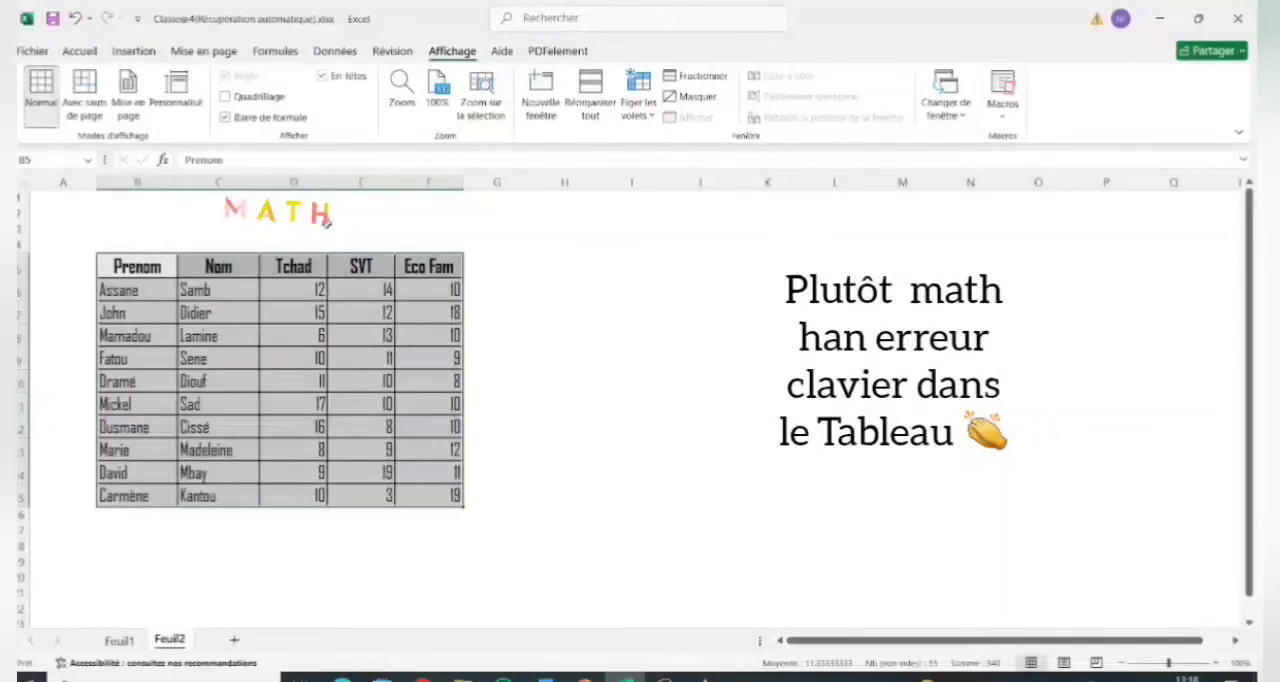
click(546, 451)
click(584, 314)
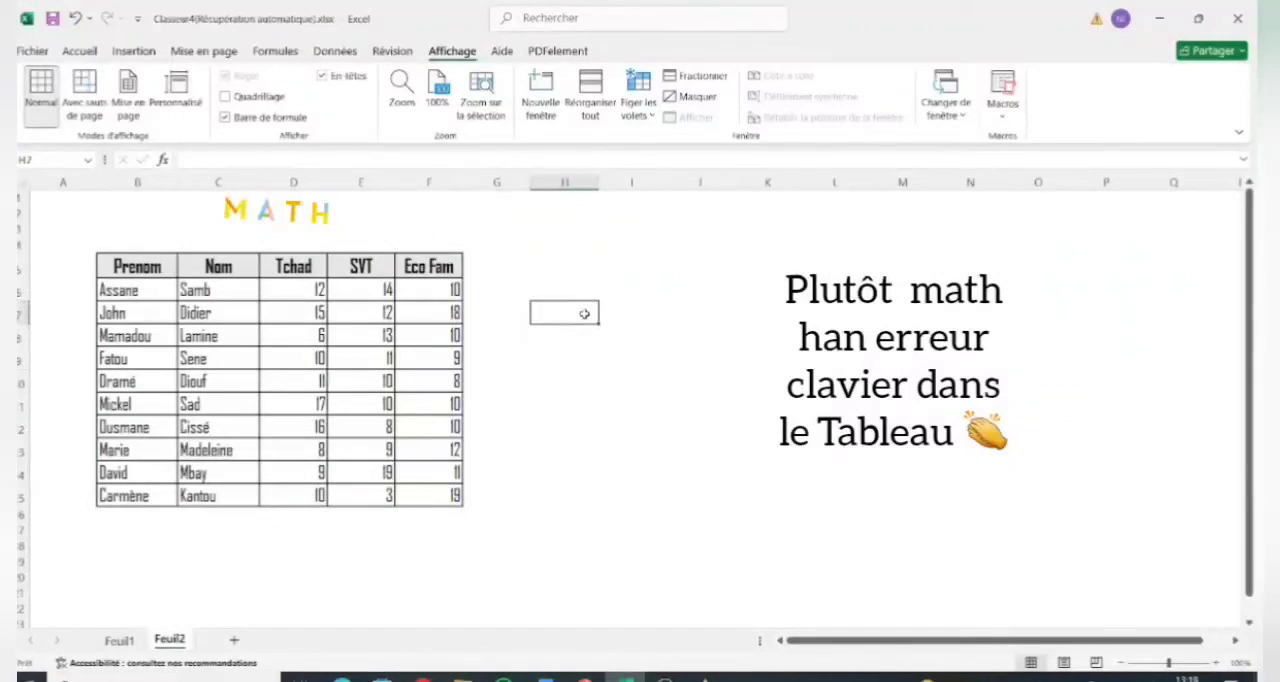
click(56, 229)
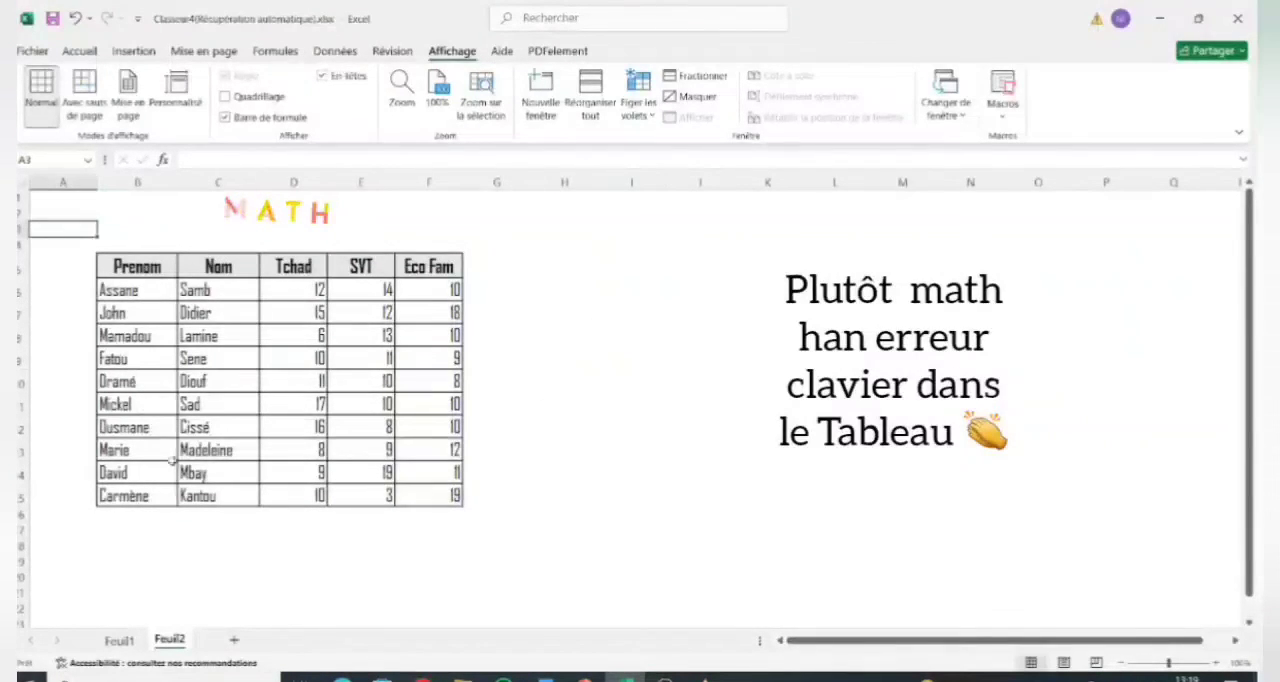
click(398, 566)
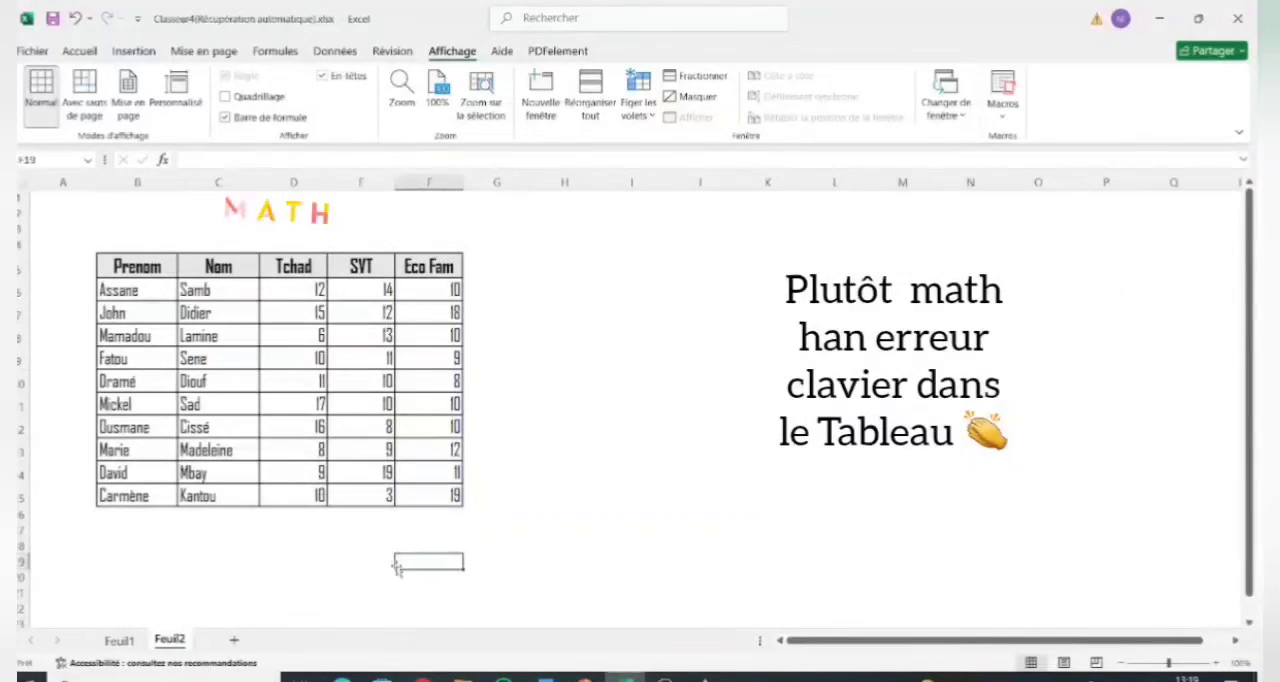
click(371, 498)
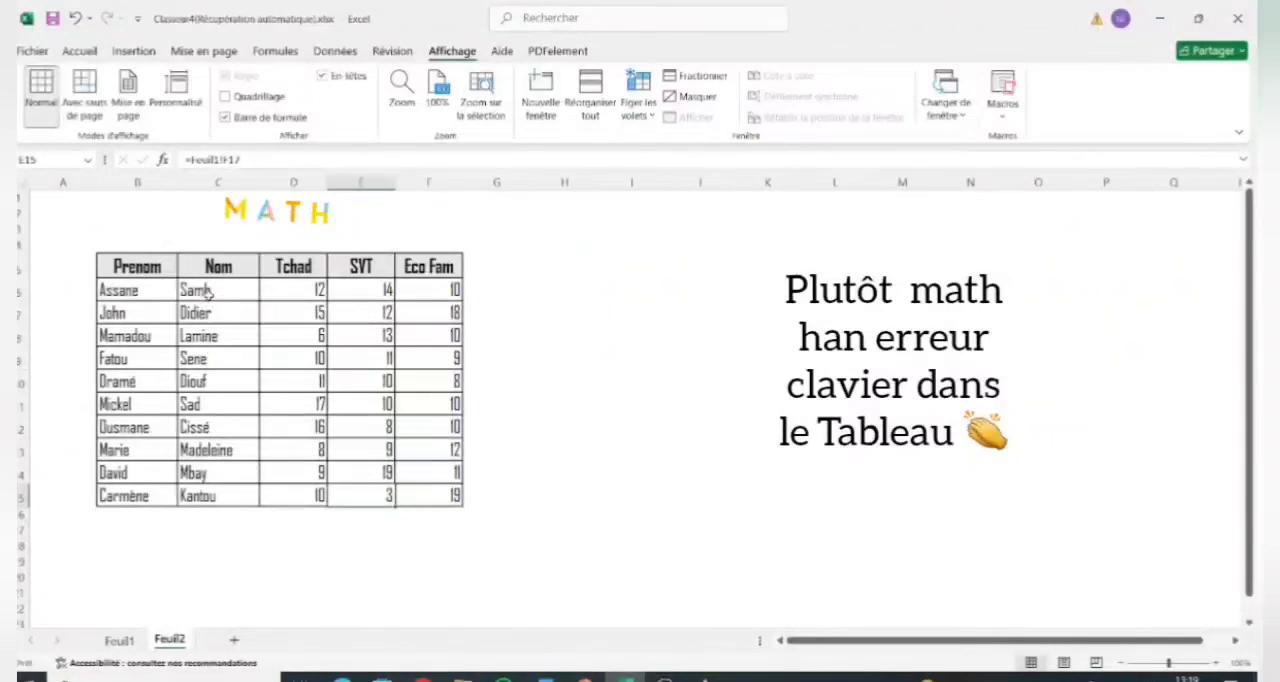